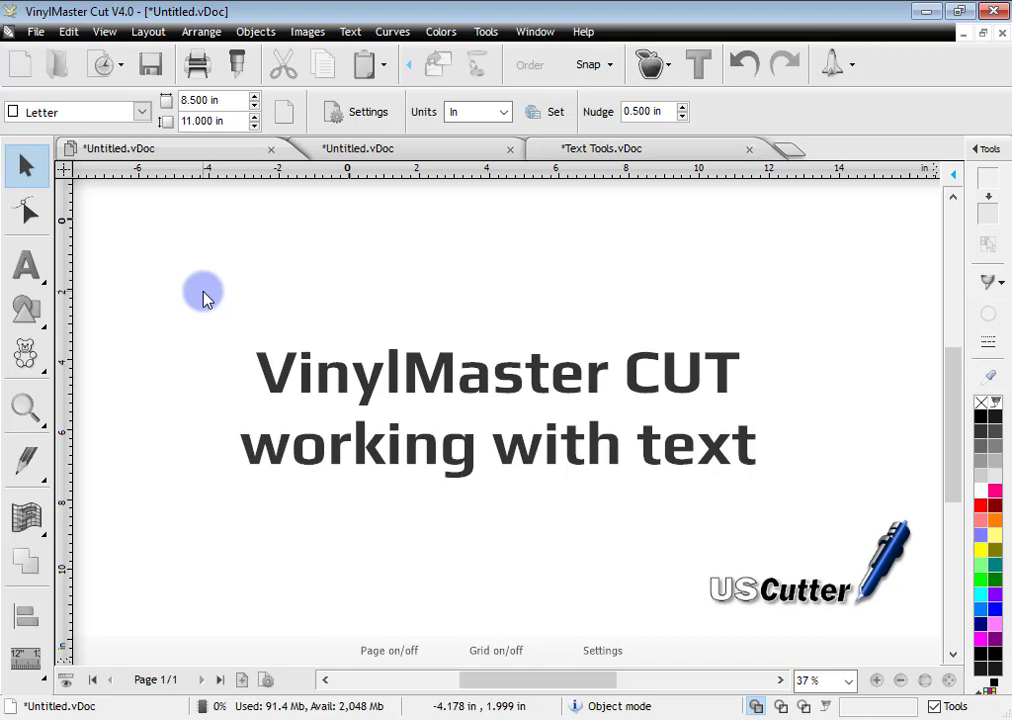
Switch to the document containing the Artistic and Vertical samples and review the available text modes
click(390, 152)
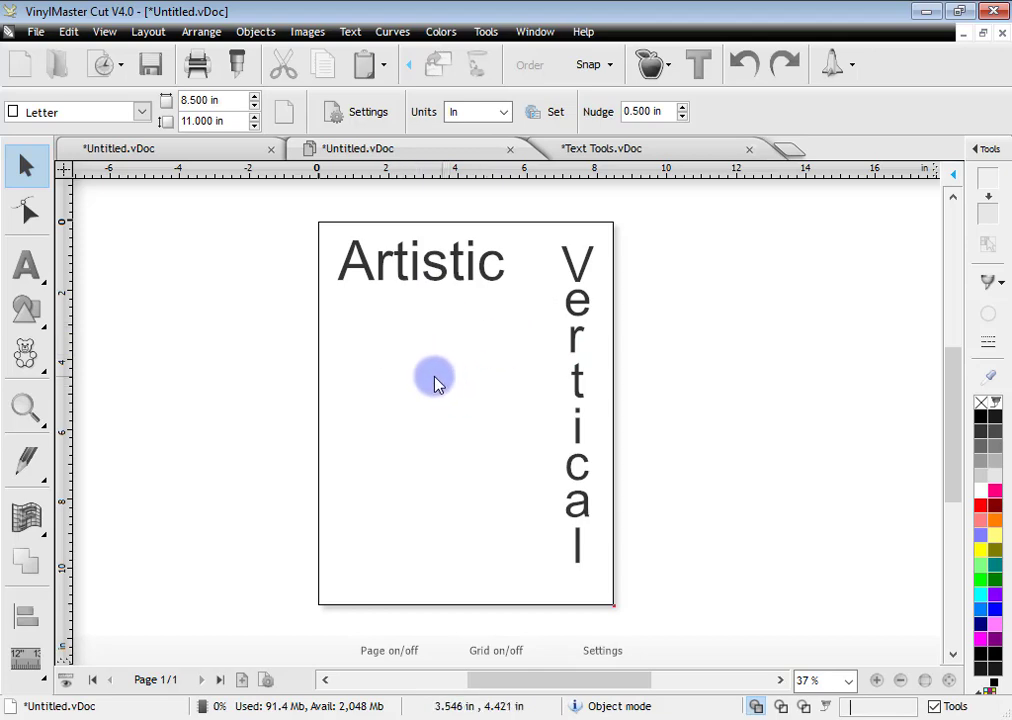
click(37, 273)
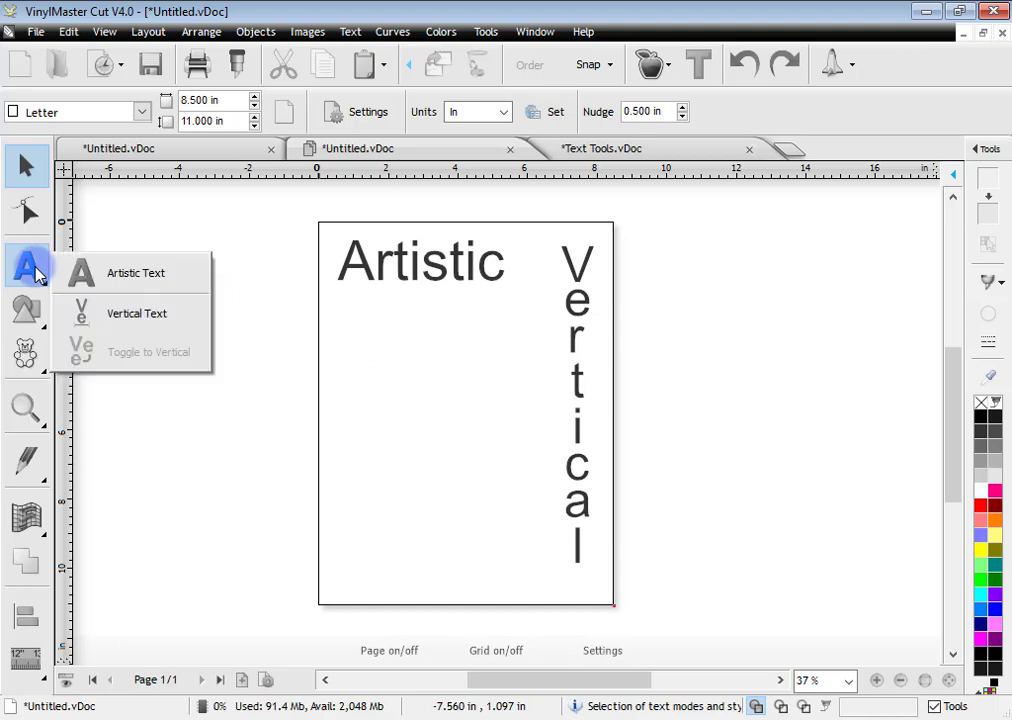
click(145, 277)
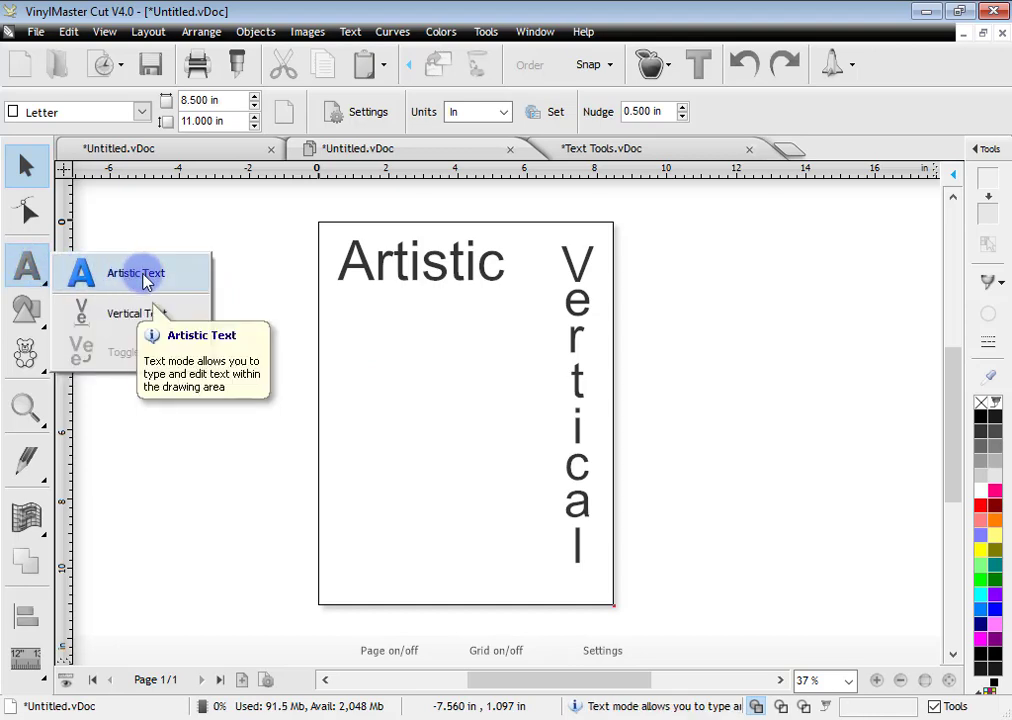
click(143, 316)
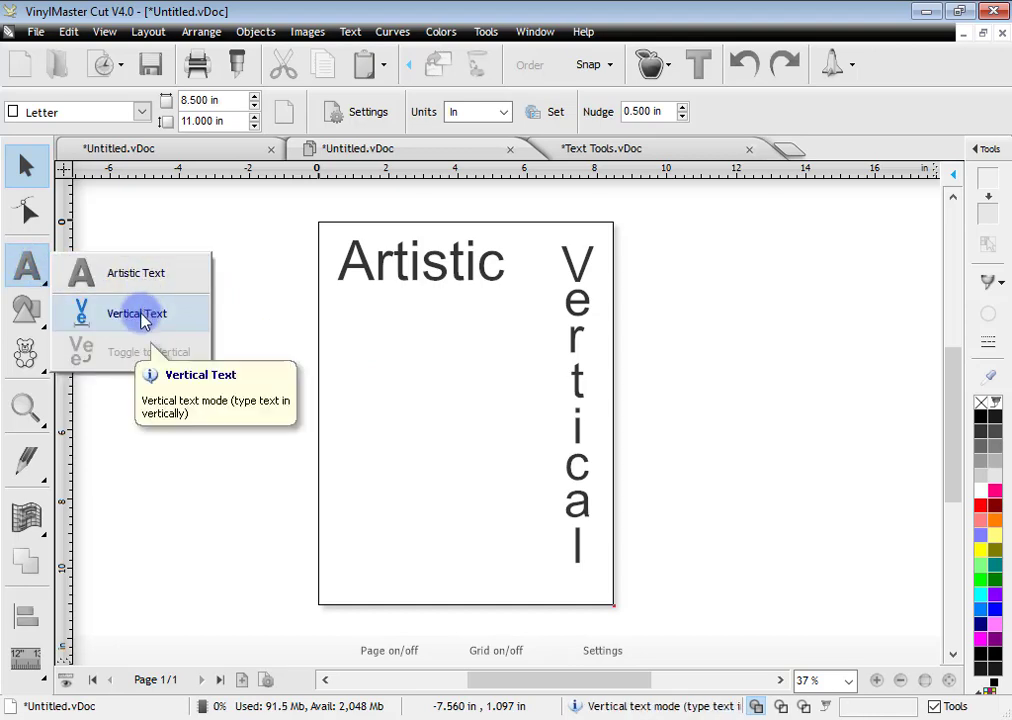
click(137, 352)
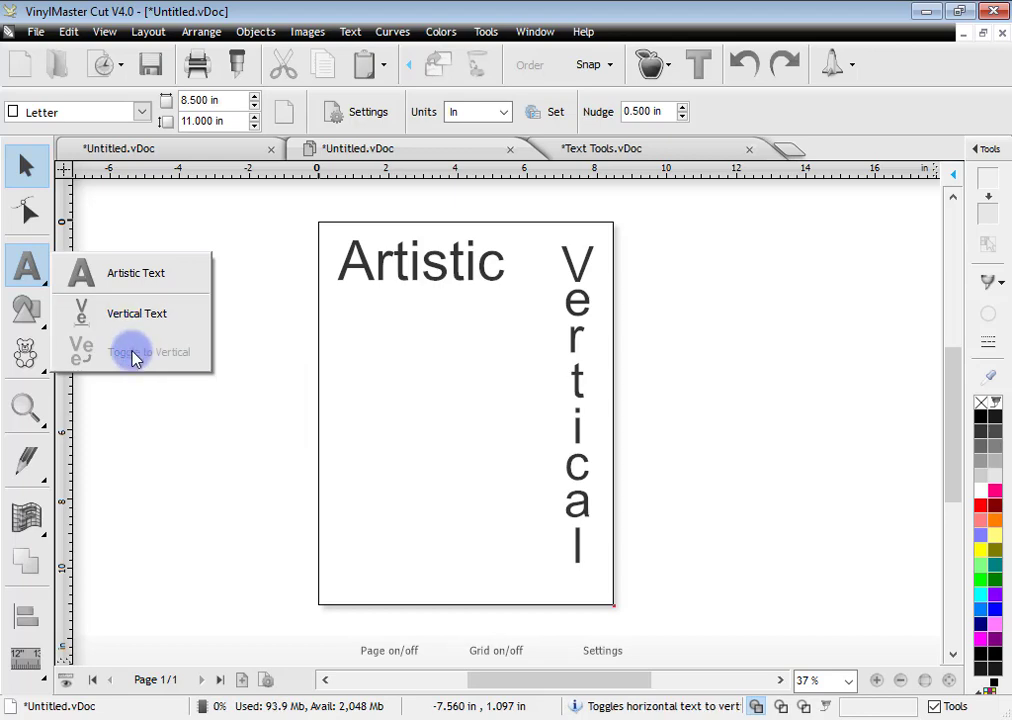
Add the artistic text "Some text" on the page below the Artistic sample
click(133, 275)
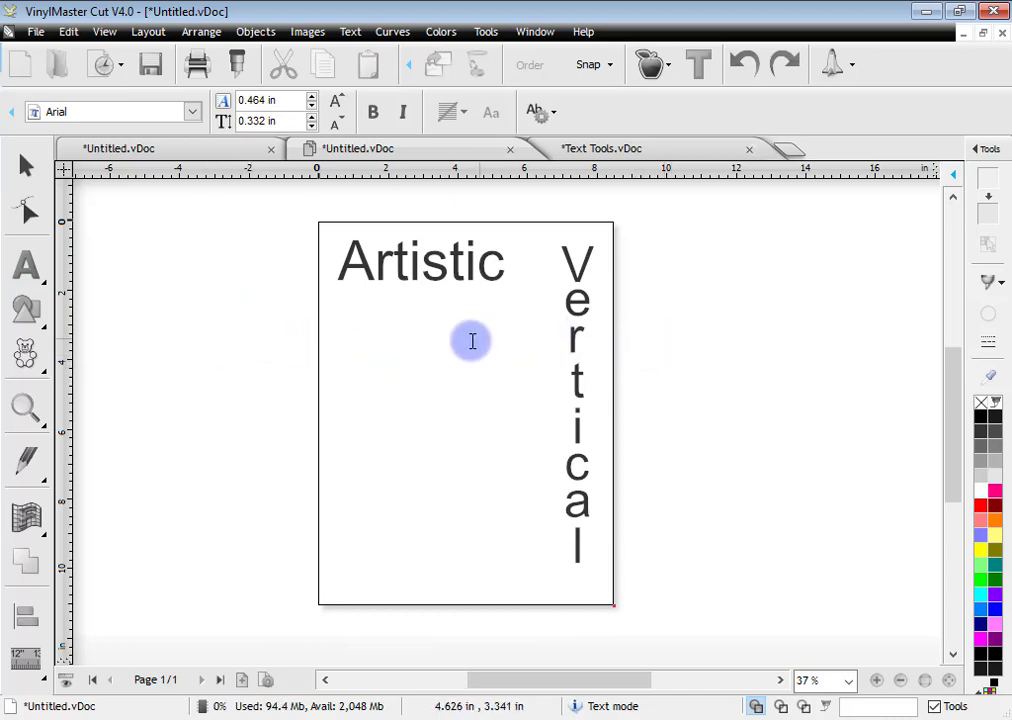
click(349, 360)
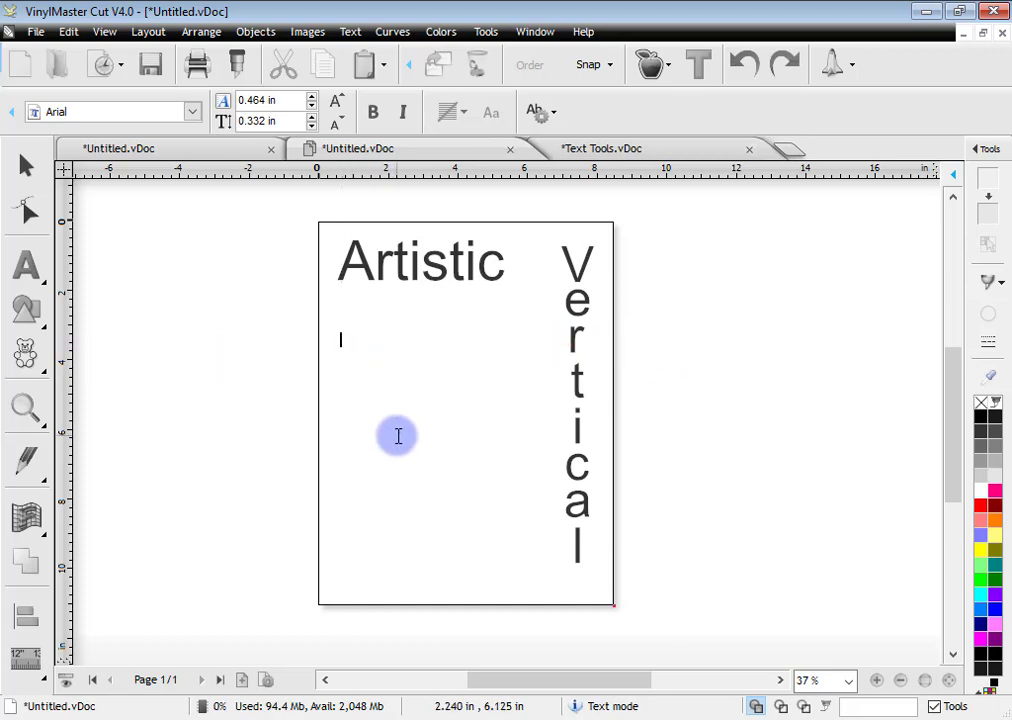
text(Some text)
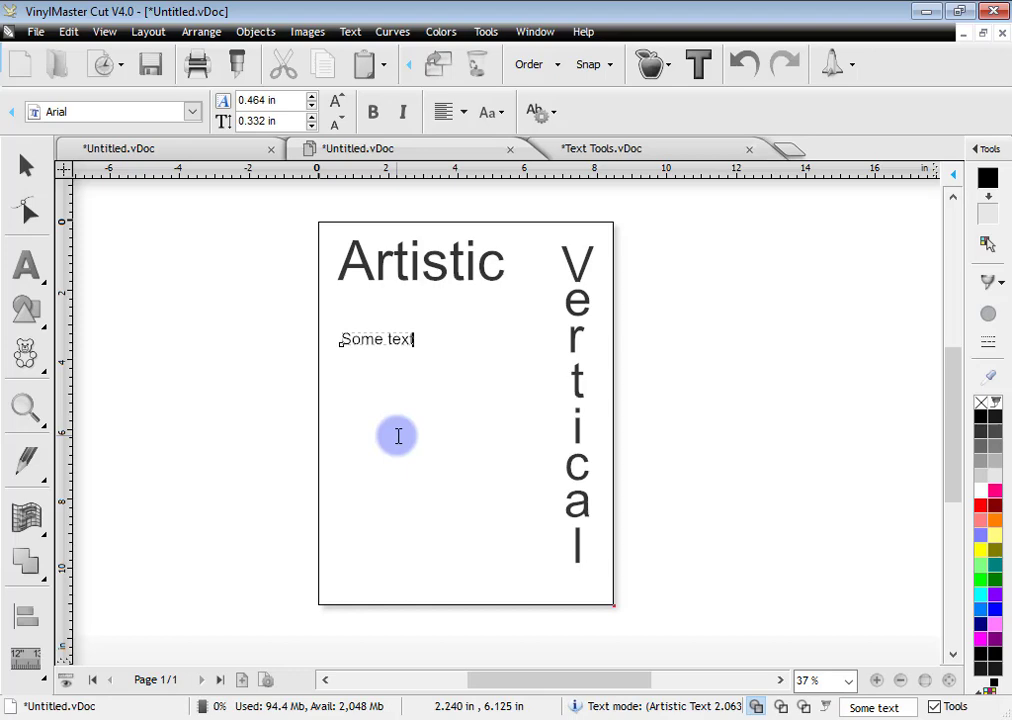
Enlarge the horizontal "Some text" proportionally to a font size of about 1.05 in and move it up closer to Artistic
key(Escape)
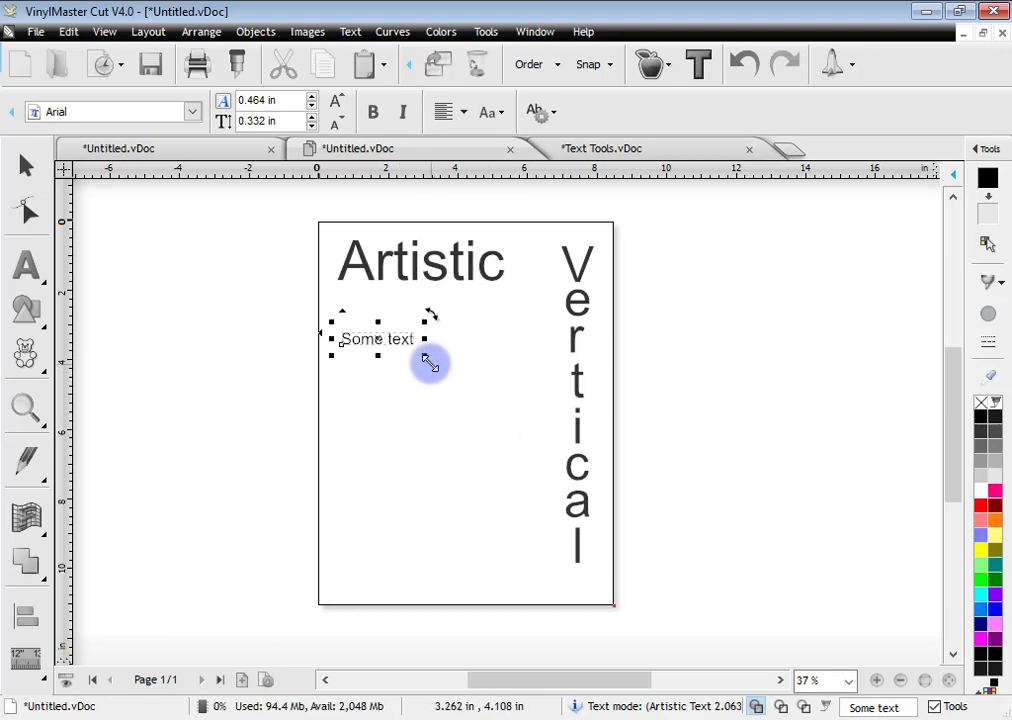
drag(426, 359, 506, 431)
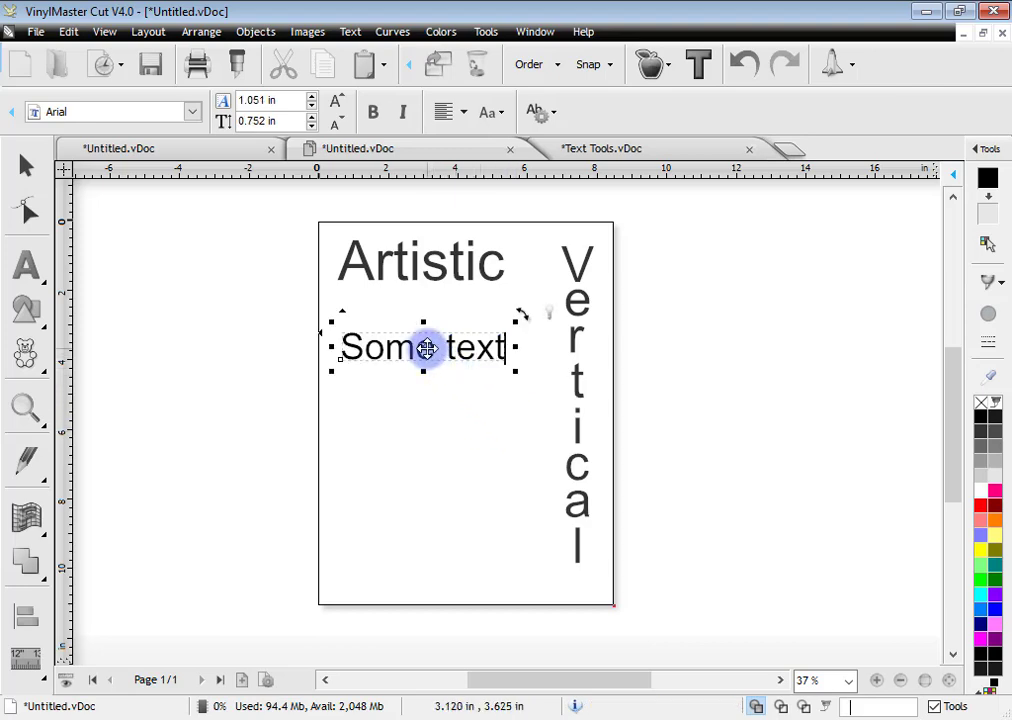
mouse_move(427, 348)
mouse_down()
mouse_move(389, 348)
mouse_move(217, 291)
mouse_move(208, 271)
mouse_move(372, 328)
mouse_move(427, 323)
mouse_move(417, 326)
mouse_up()
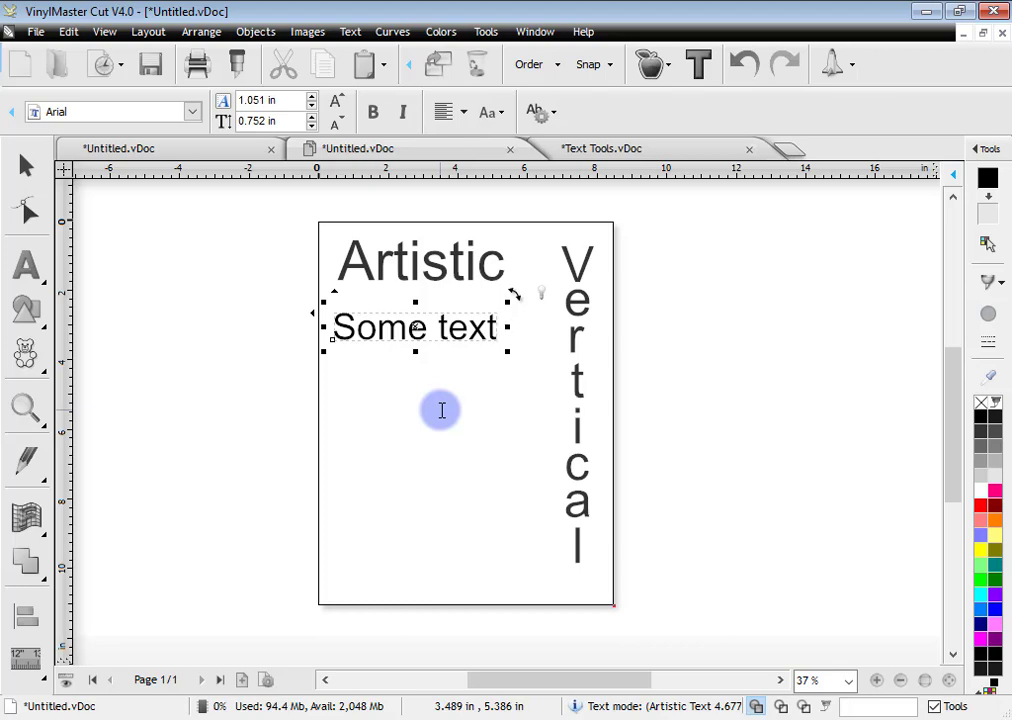
Add the vertical text "Some text" on the page beneath the horizontal one
click(42, 280)
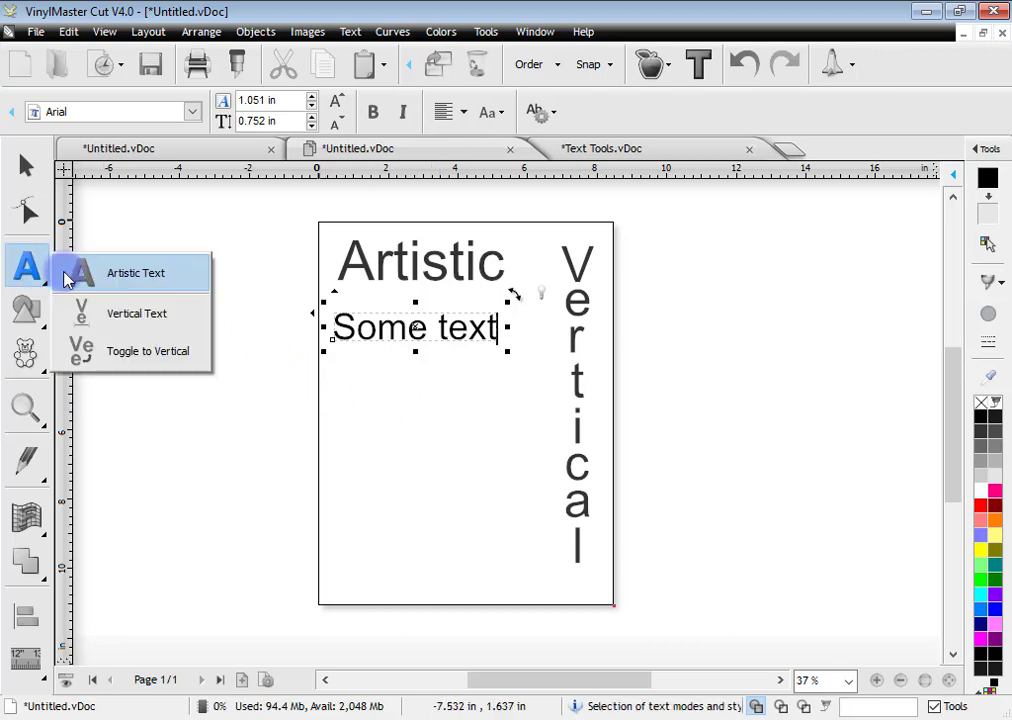
click(141, 316)
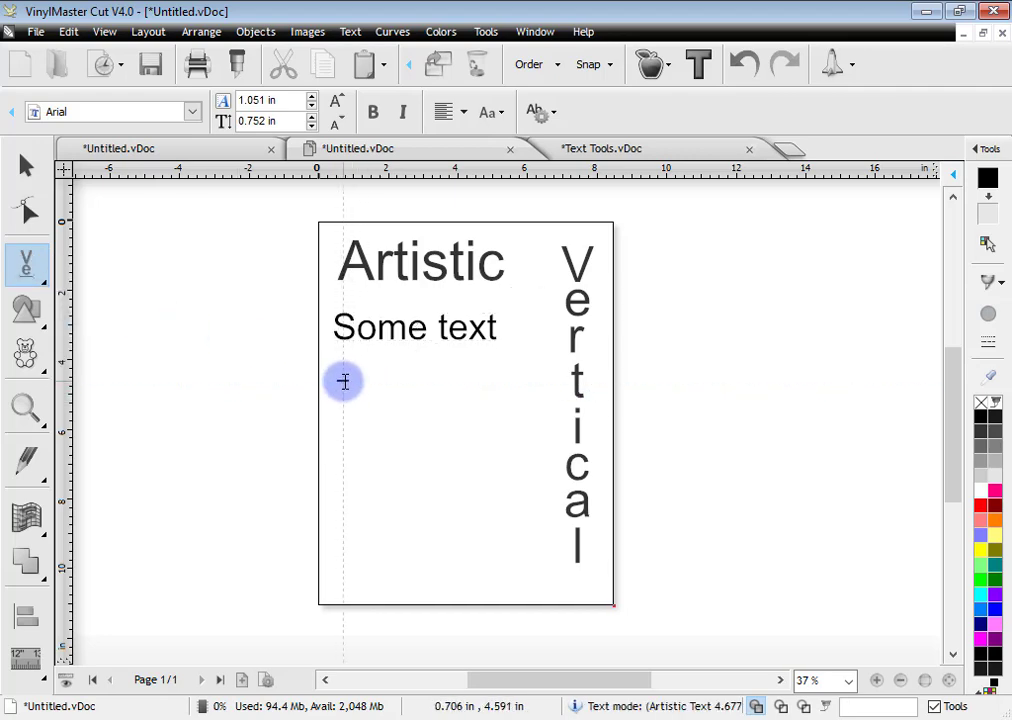
click(343, 381)
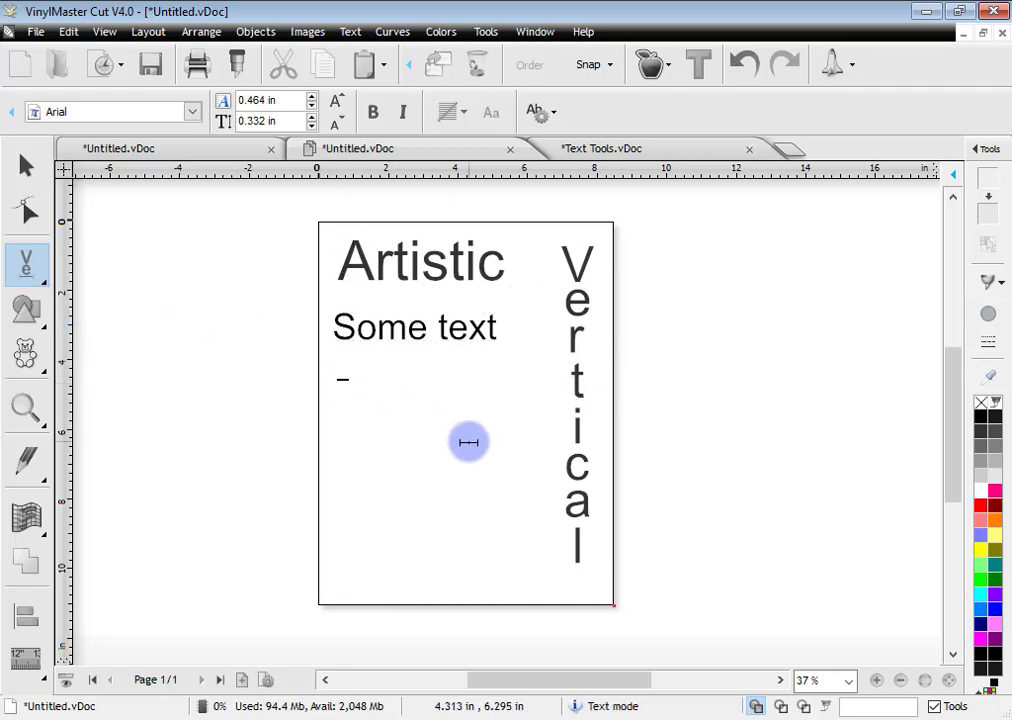
text(Some text)
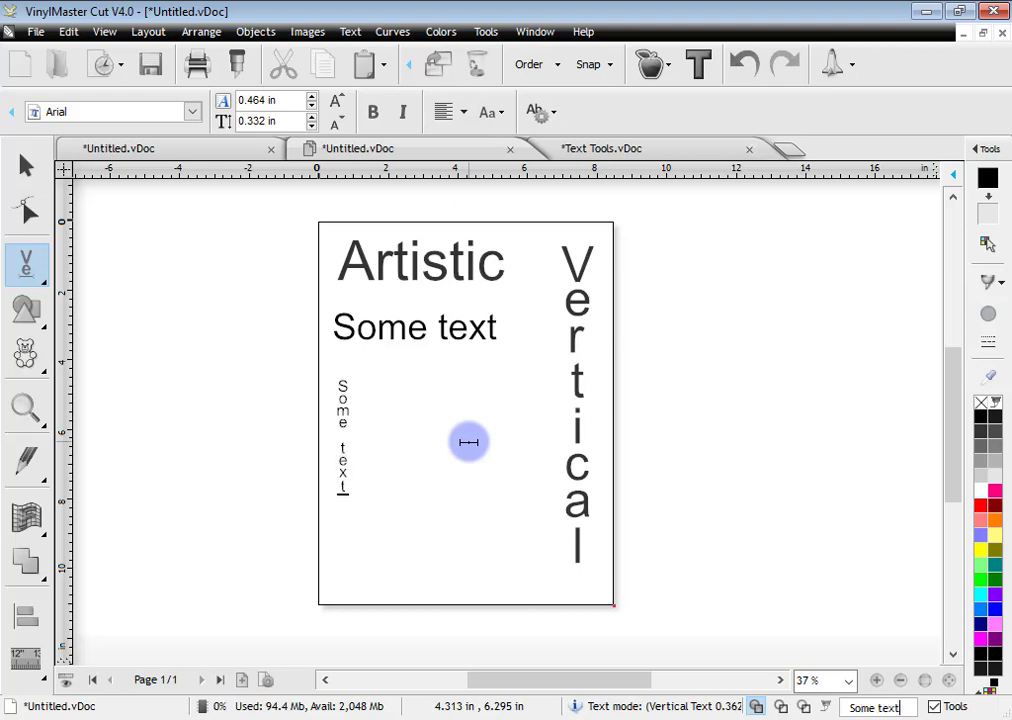
Enlarge the vertical "Some text" to about 0.72 by 6.05 in and shift it up so it fits on the page
click(26, 165)
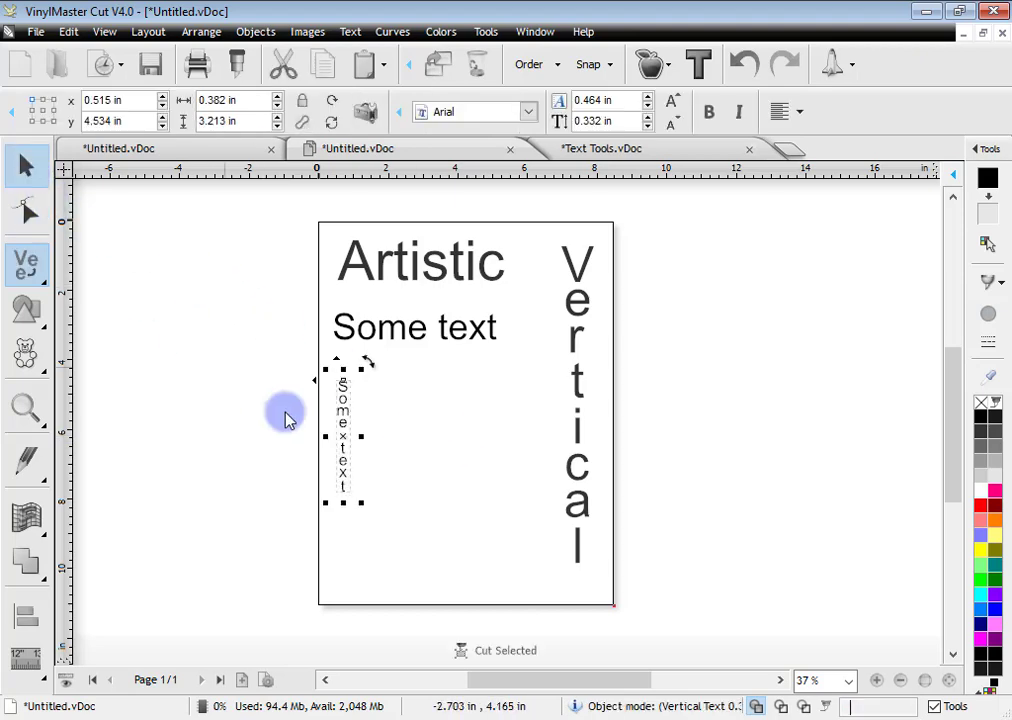
drag(321, 511, 366, 605)
click(372, 595)
drag(336, 492, 343, 460)
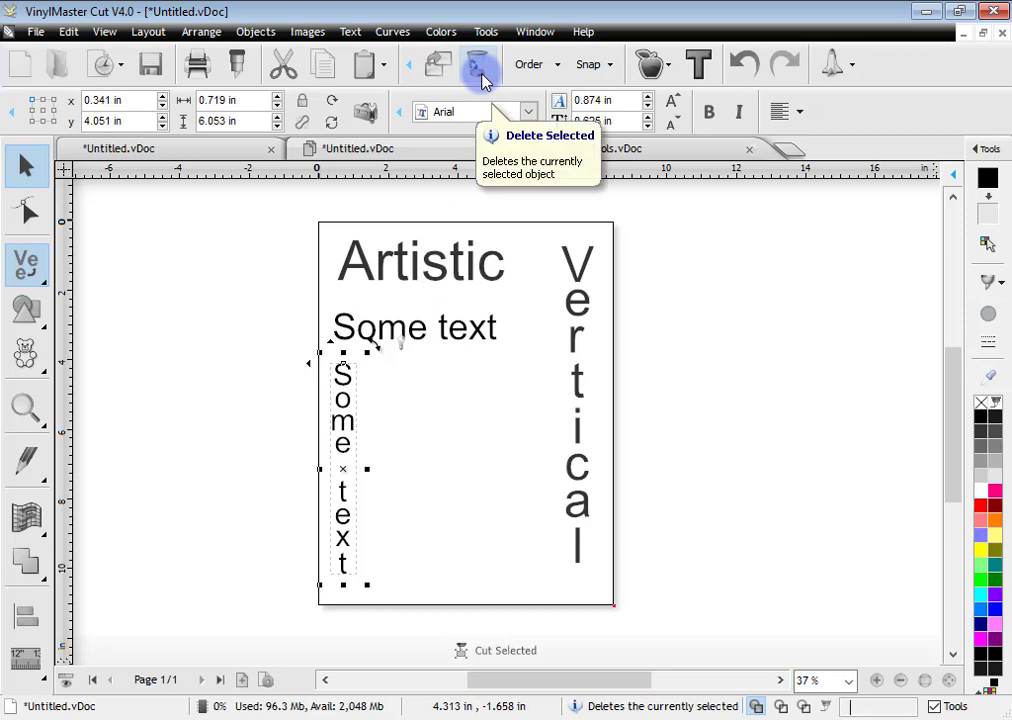
click(411, 68)
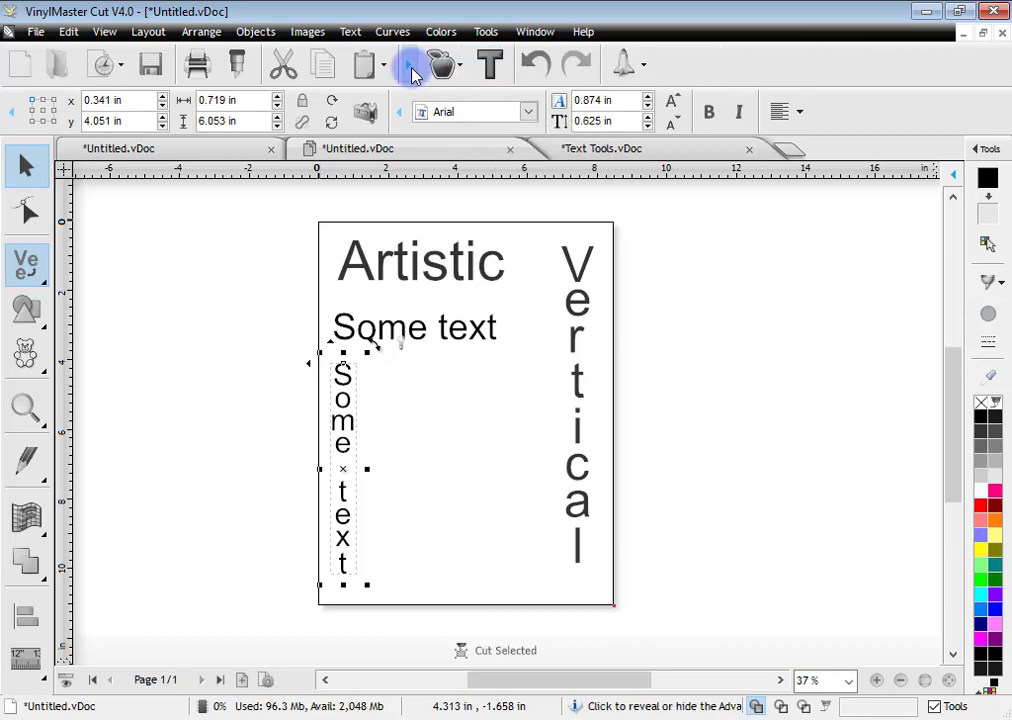
click(410, 68)
click(411, 68)
click(411, 68)
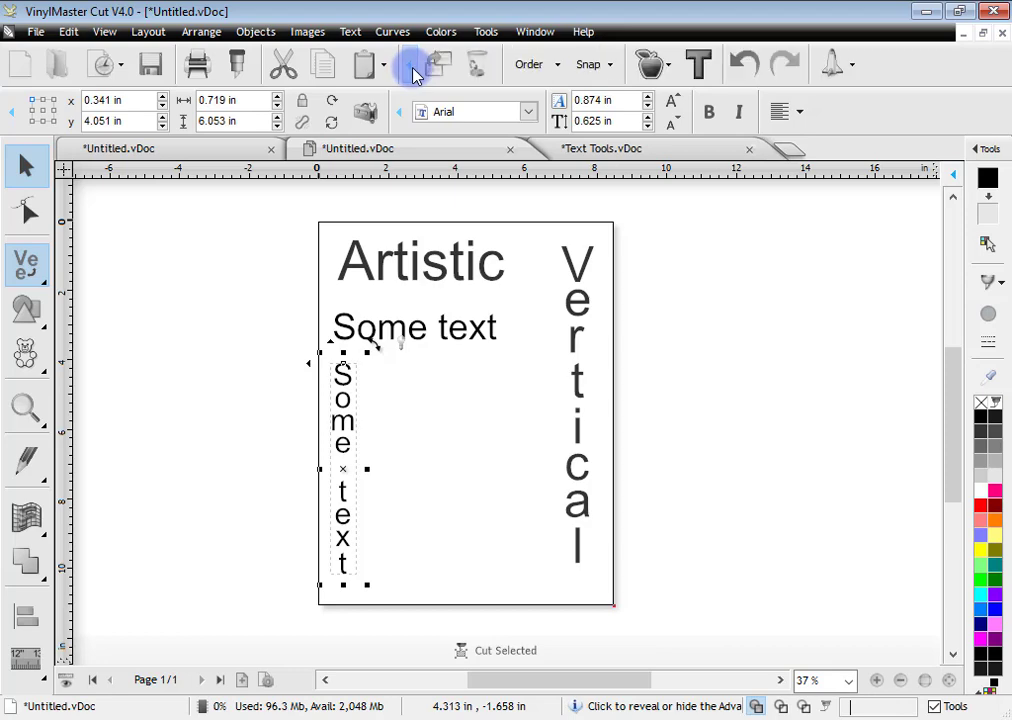
Delete both the vertical and the horizontal "Some text" objects from the page
click(479, 70)
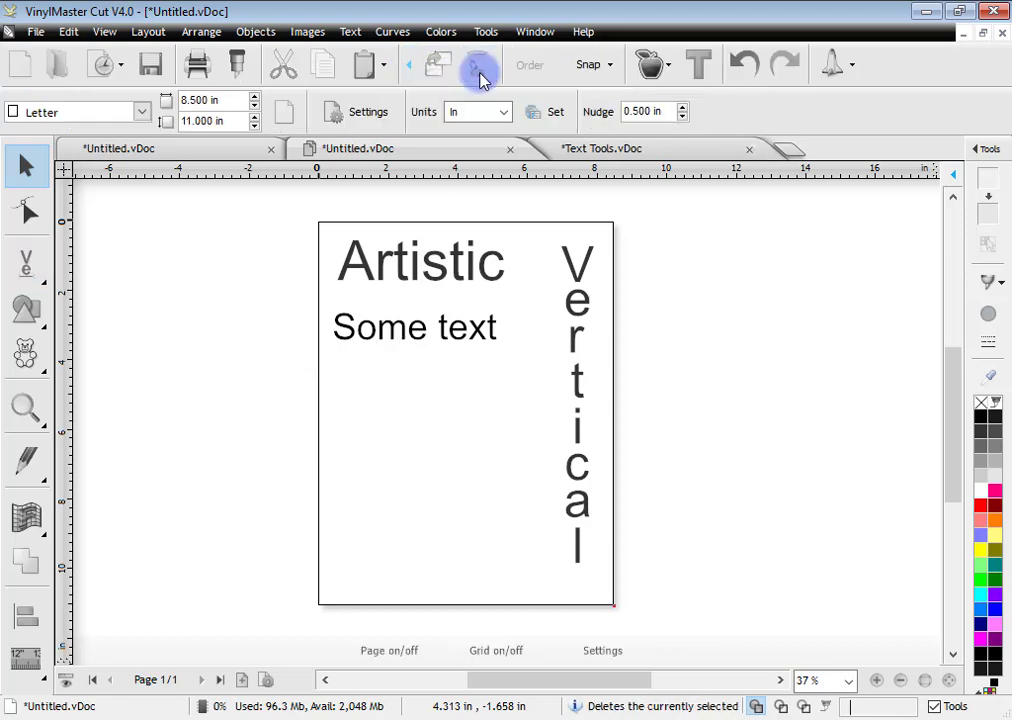
click(415, 338)
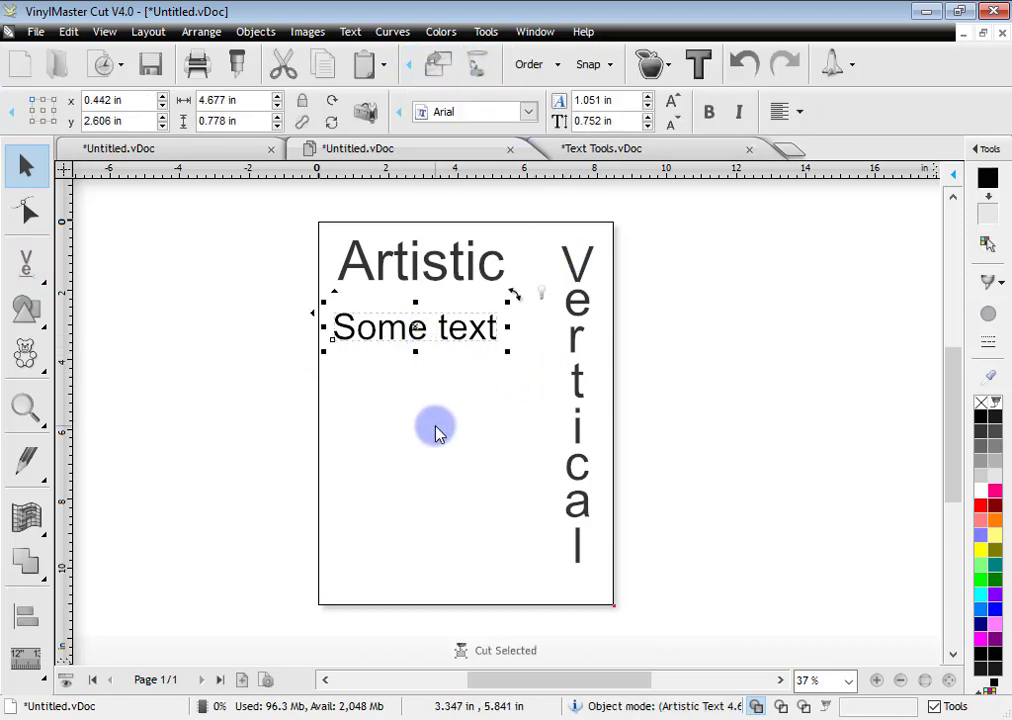
key(Delete)
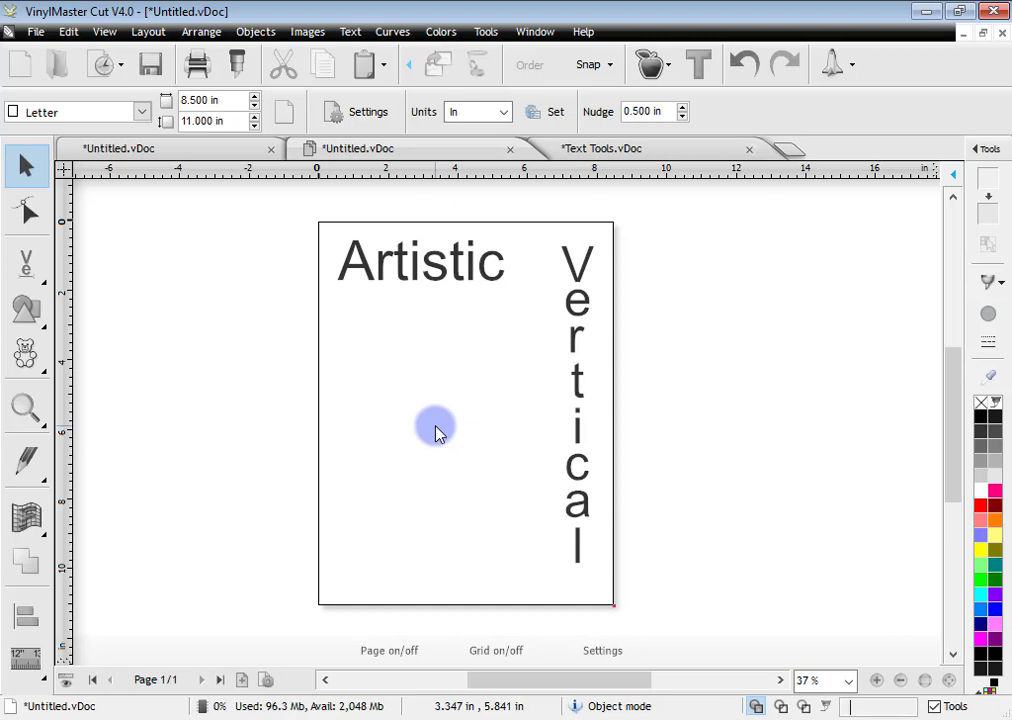
Switch to Word, copy both paragraphs of text.docx, and return to VinylMaster Cut
drag(0, 267, 583, 63)
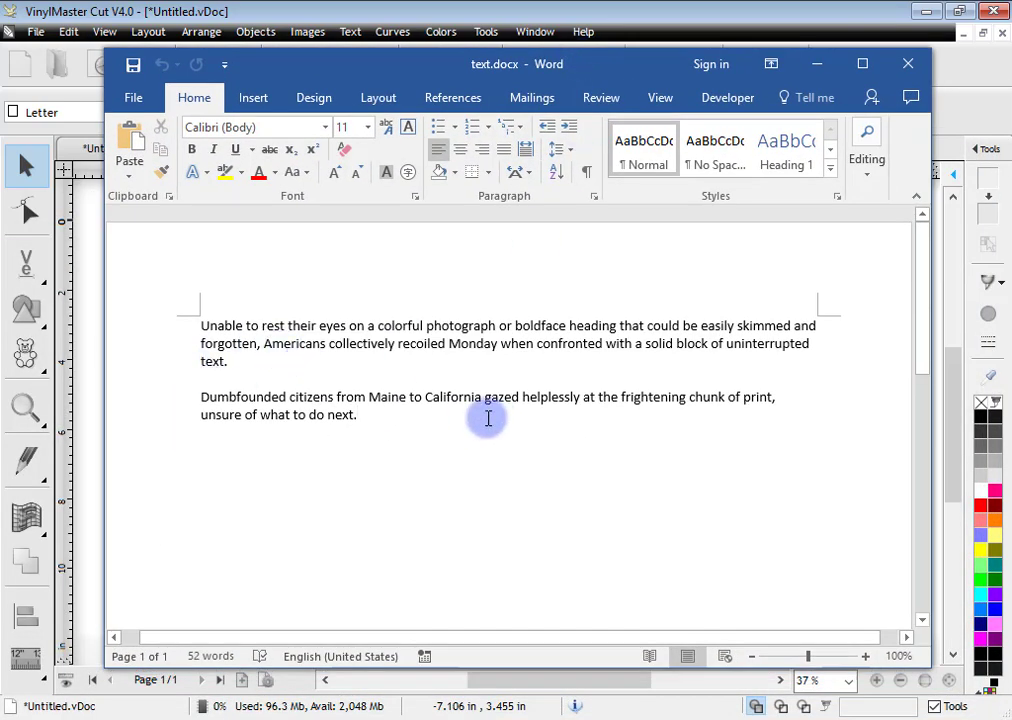
drag(389, 418, 201, 326)
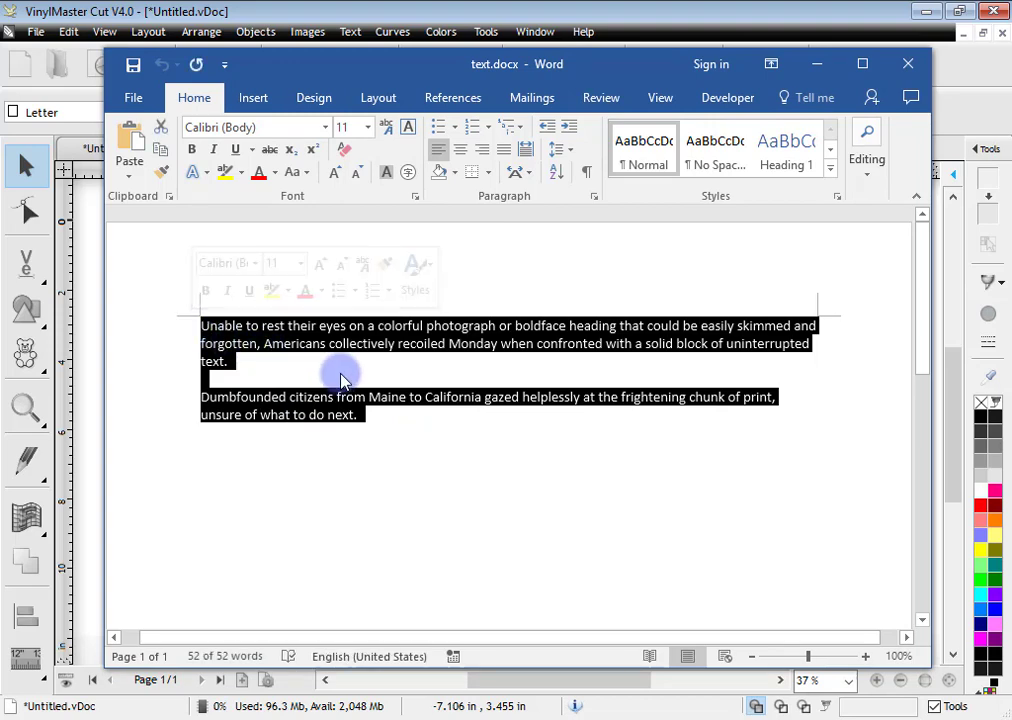
right_click(343, 347)
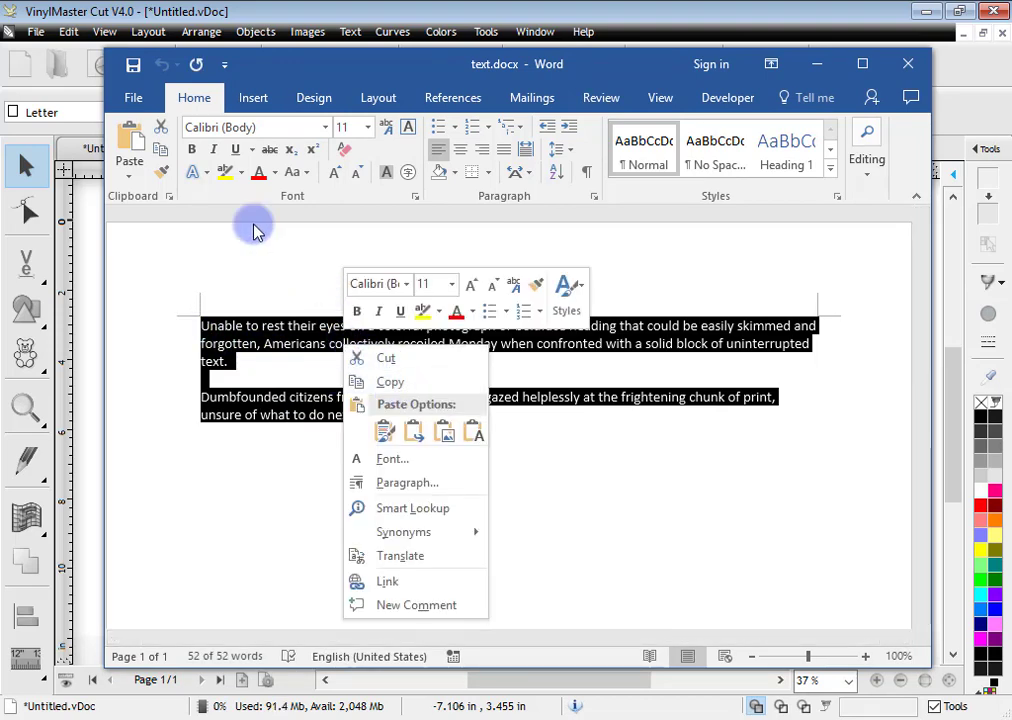
click(262, 323)
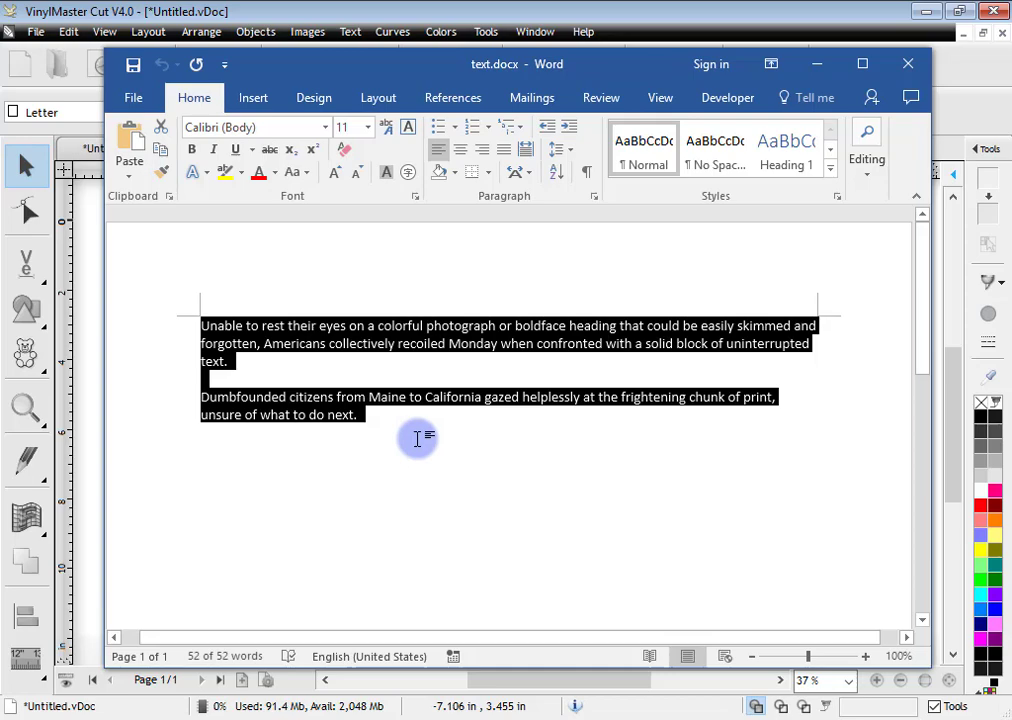
click(818, 64)
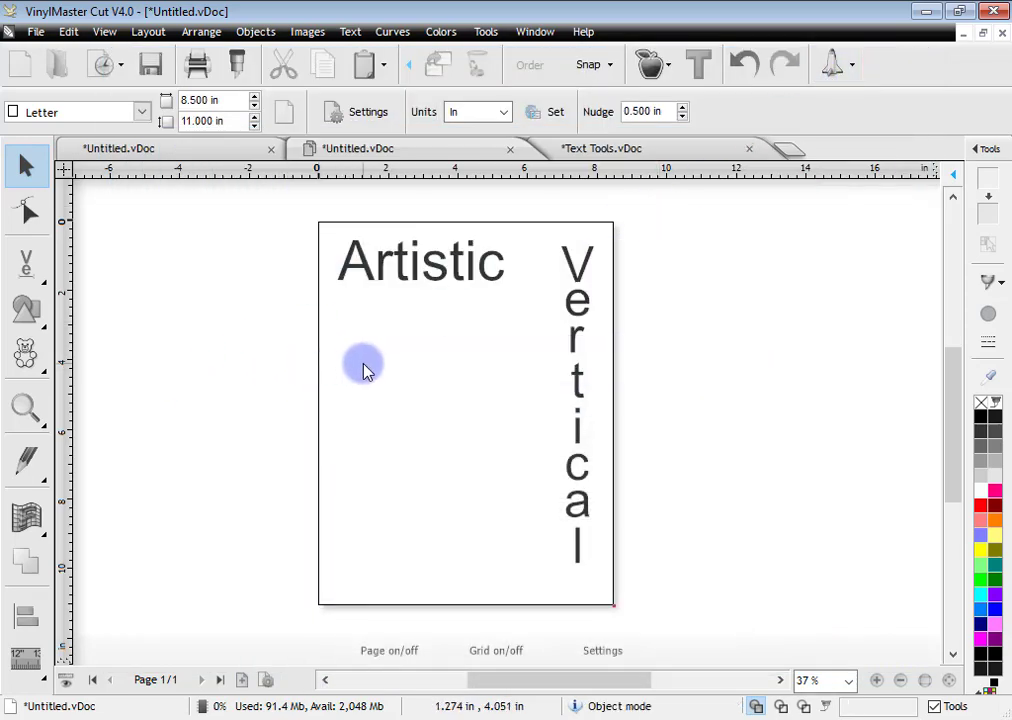
Paste the copied paragraphs as artistic text starting in the empty area above and to the left of the page
scroll(362, 366, down, 1)
click(40, 266)
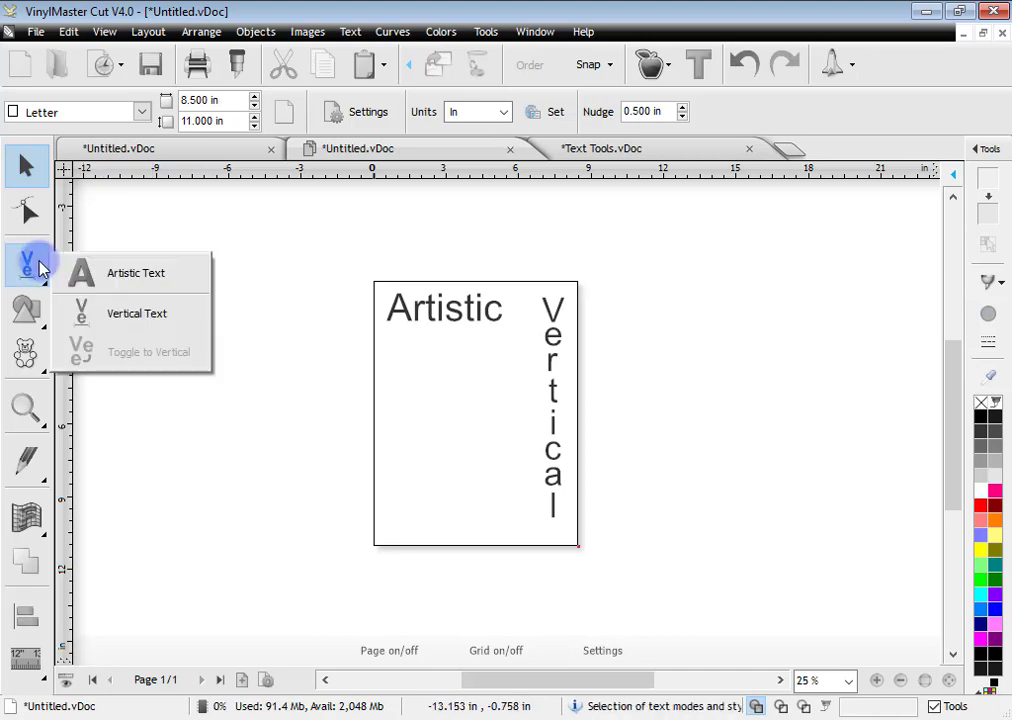
click(136, 273)
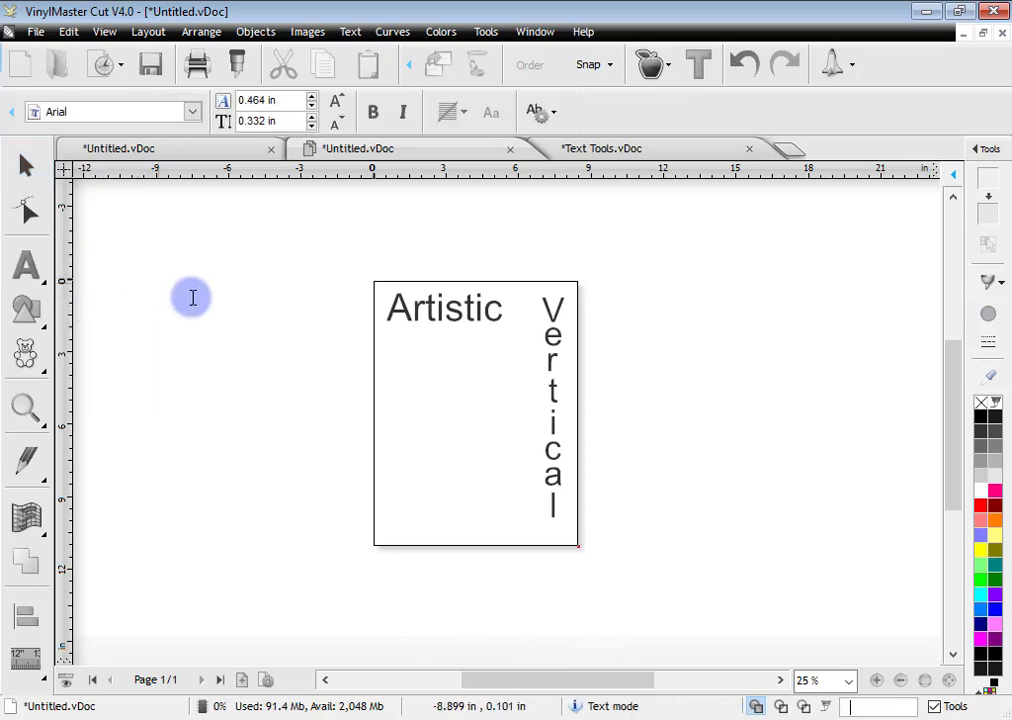
click(171, 219)
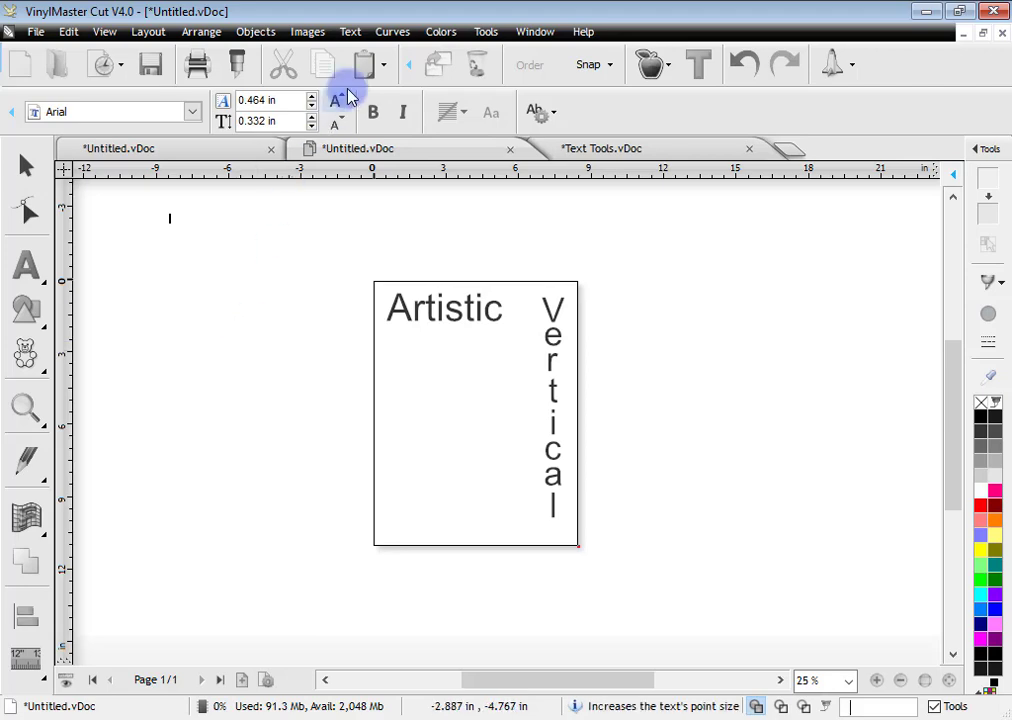
click(366, 64)
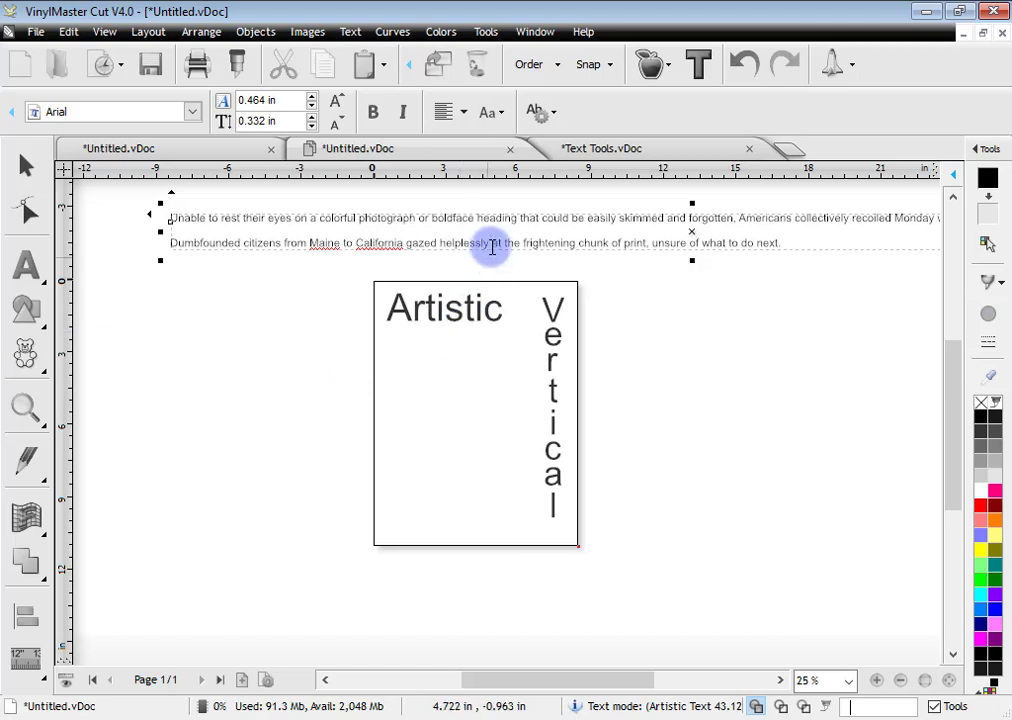
Break the pasted text into shorter lines after "boldface", "Americans", "a solid", "gazed" and "print,"
click(478, 219)
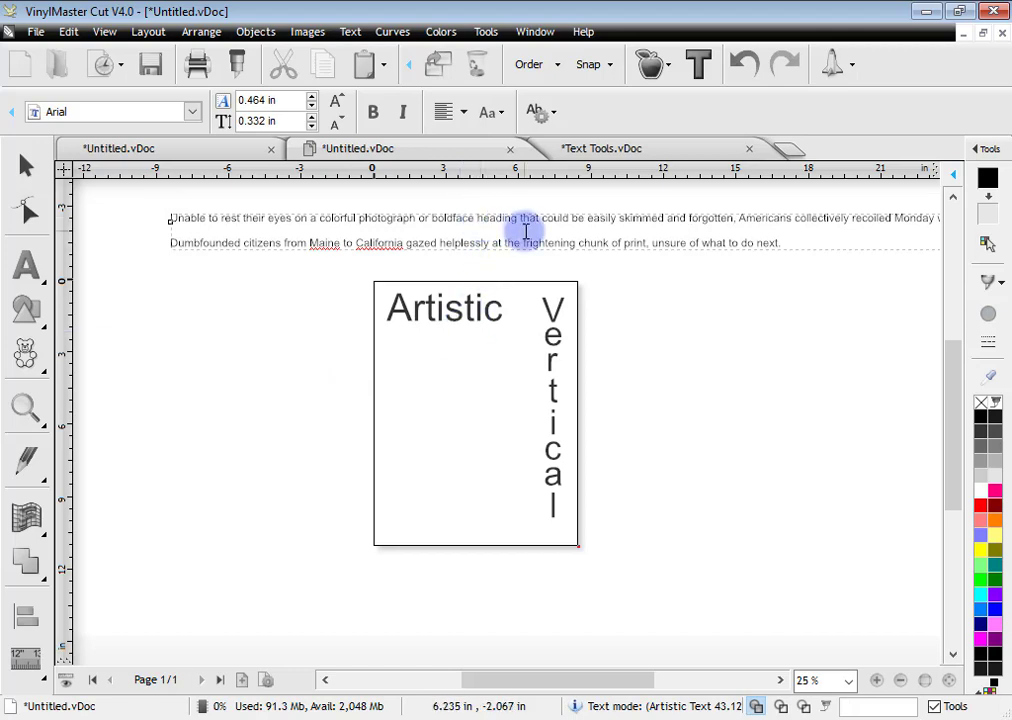
key(Return)
click(487, 231)
key(Return)
click(461, 243)
key(Return)
click(440, 282)
key(Return)
click(384, 292)
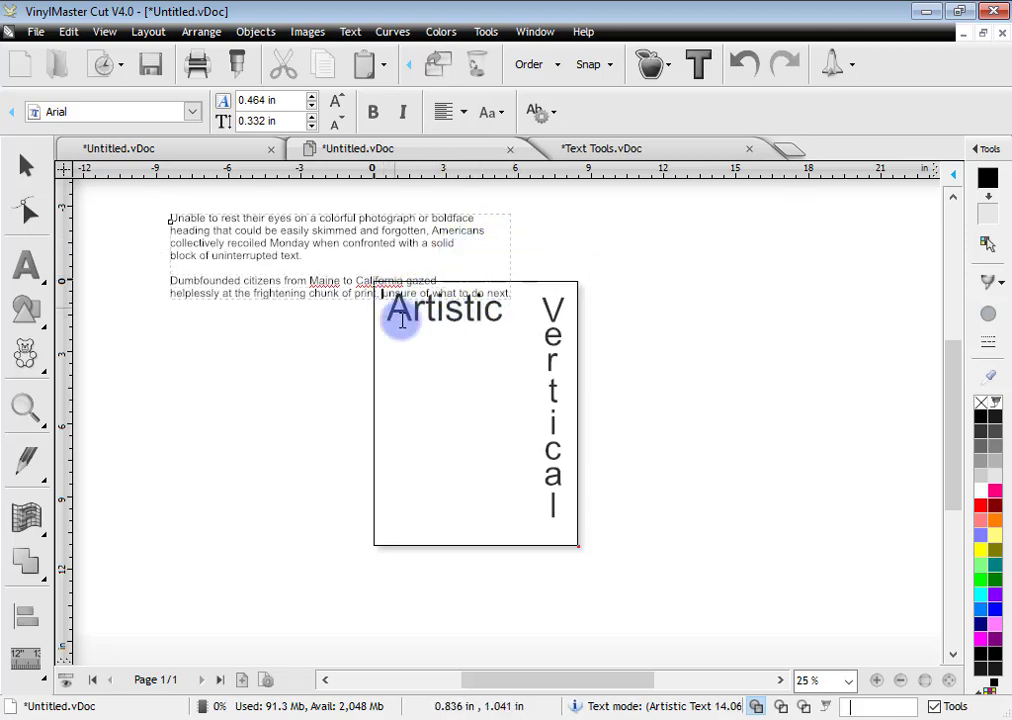
key(Return)
Move the pasted text block above the page so it clears the Artistic sample
click(26, 165)
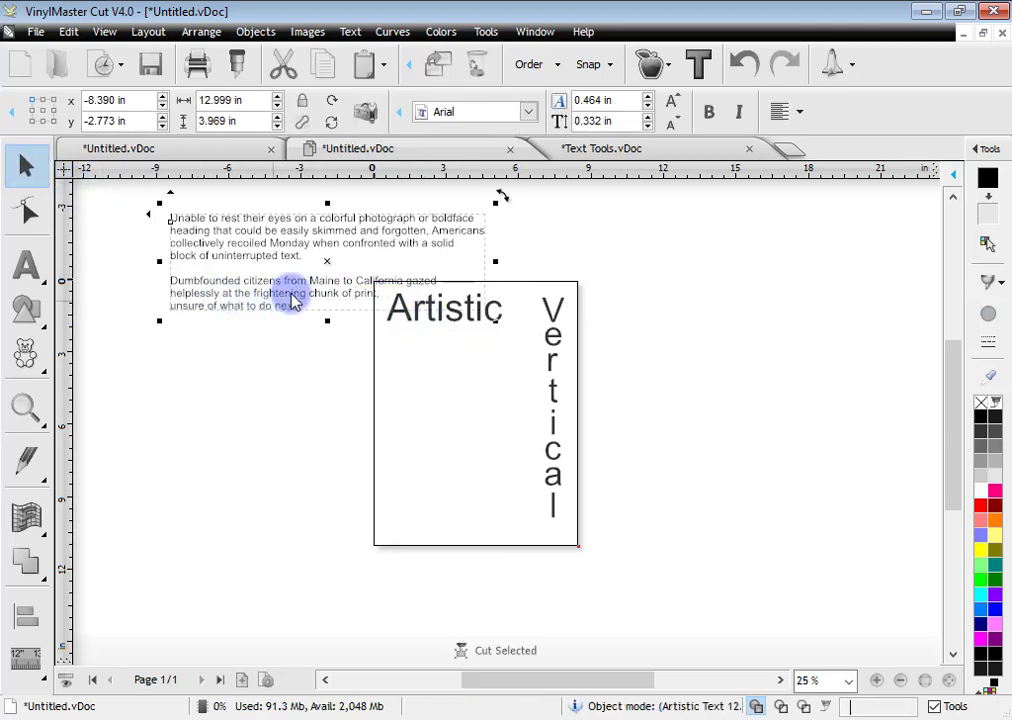
drag(340, 255, 538, 233)
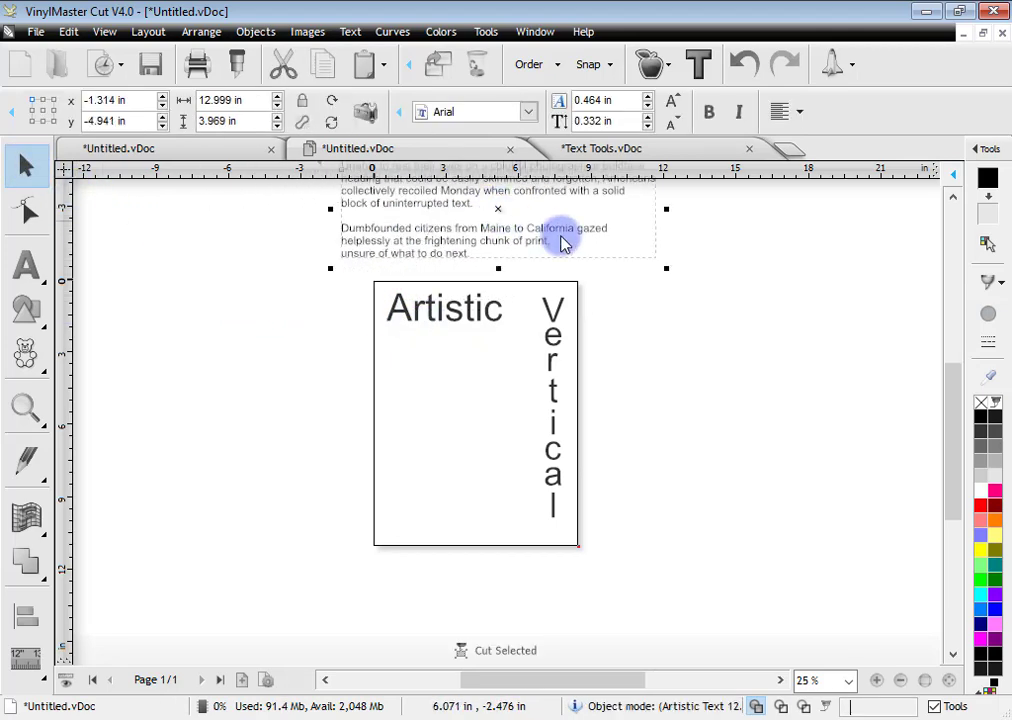
Move the pasted paragraph block slightly higher above the page, to about y -5.382 in
click(703, 314)
click(22, 406)
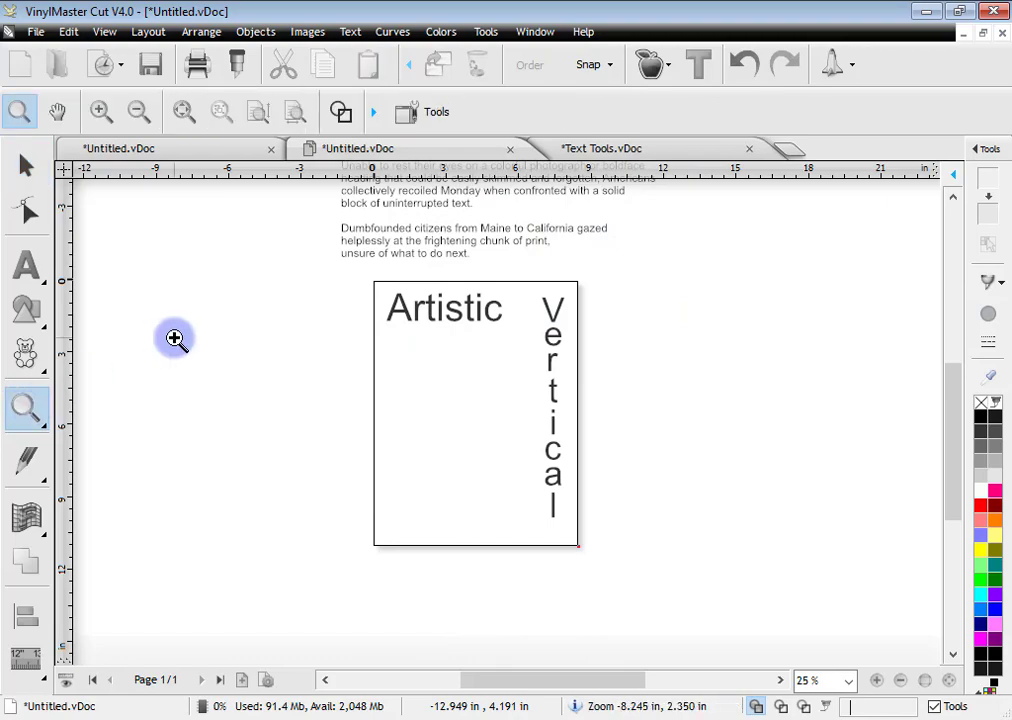
drag(335, 334, 669, 214)
drag(313, 316, 319, 288)
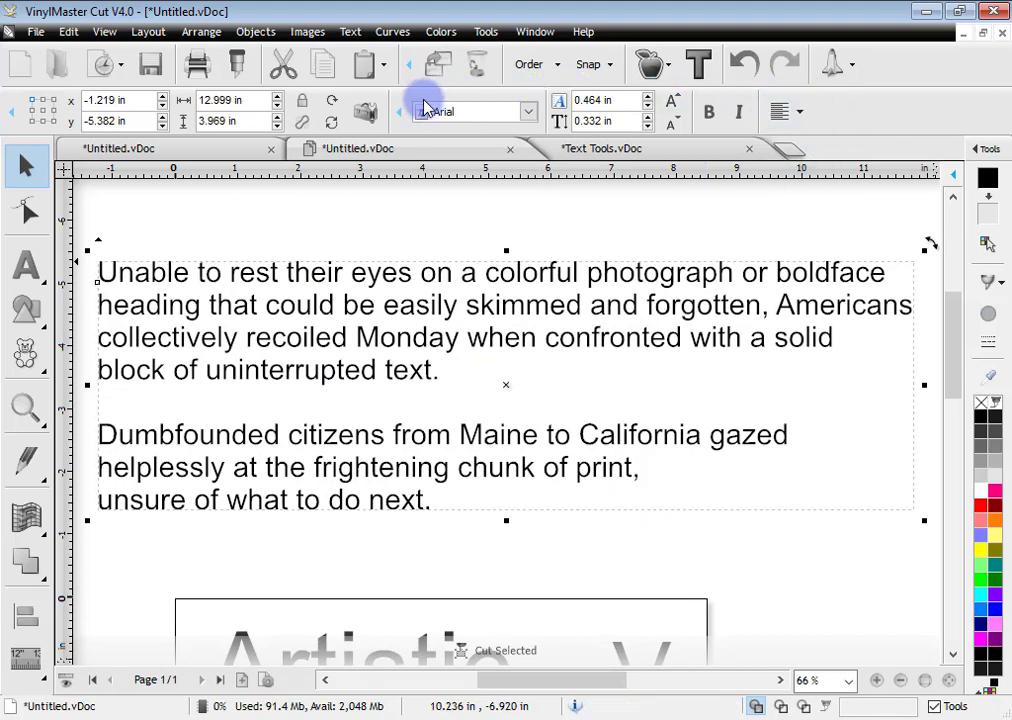
Center-align the lines of the pasted paragraph block, and try right alignment on it as well
click(800, 113)
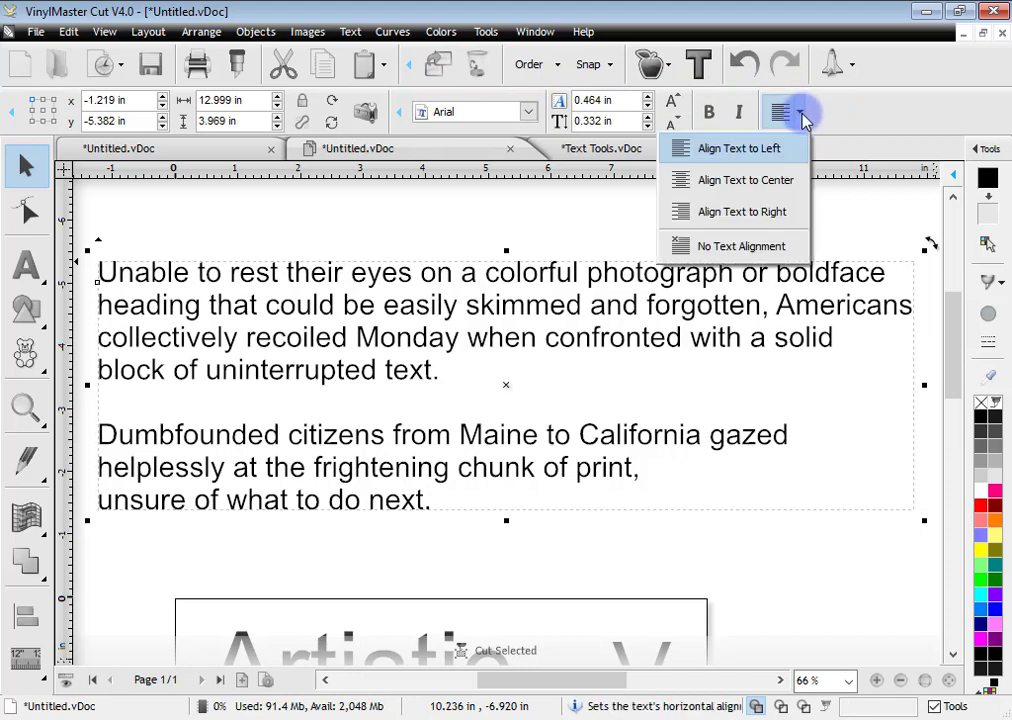
click(774, 188)
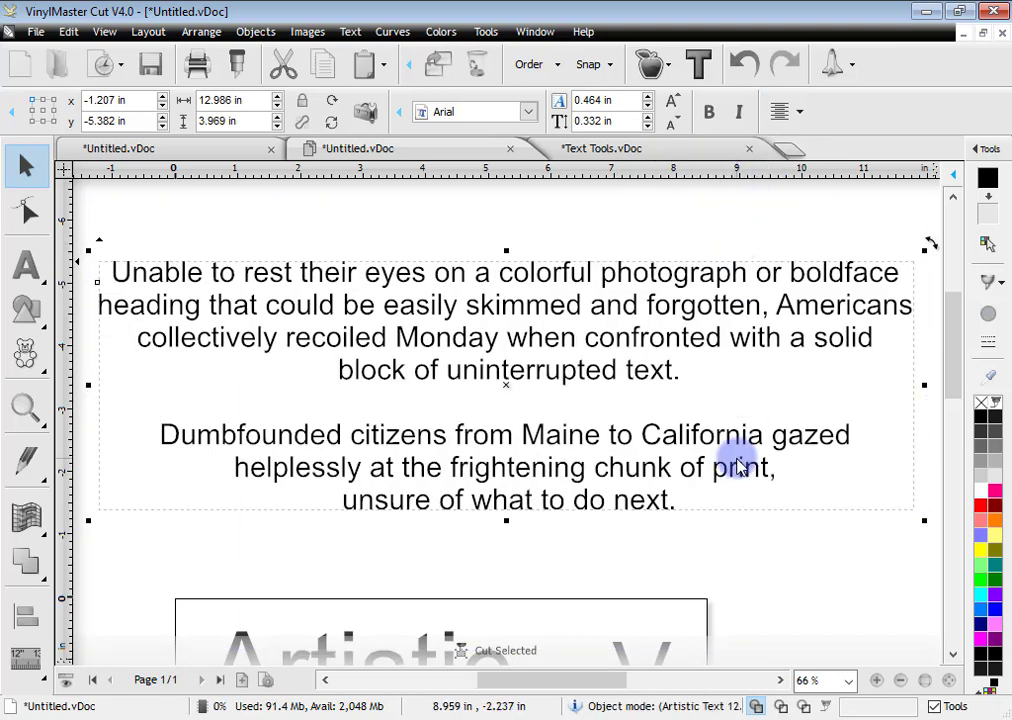
click(800, 112)
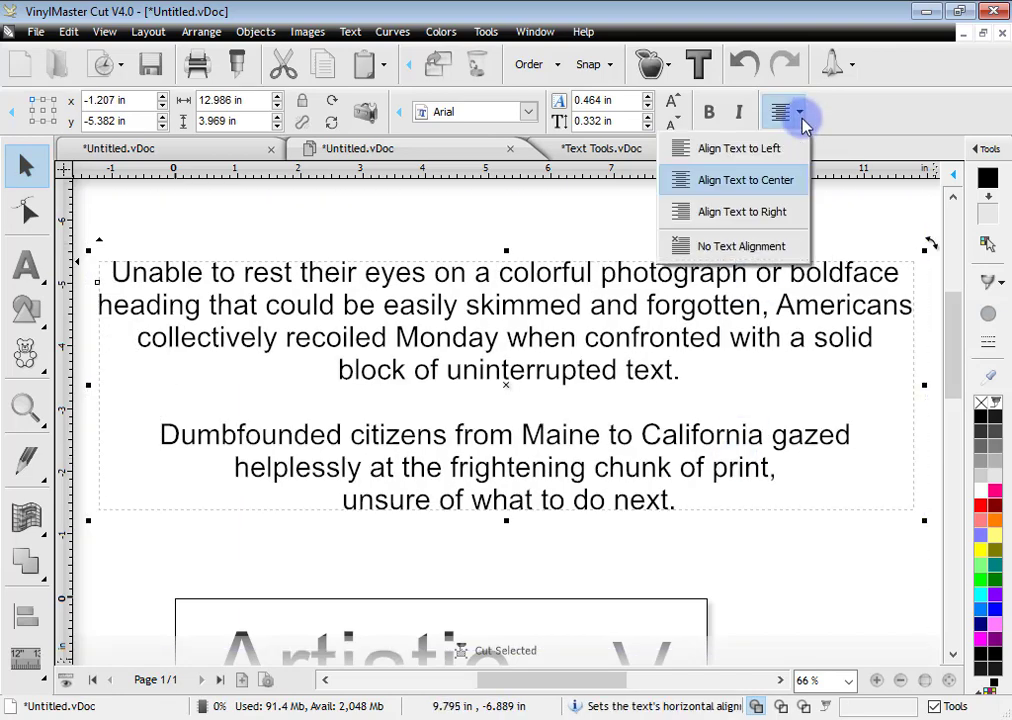
click(750, 216)
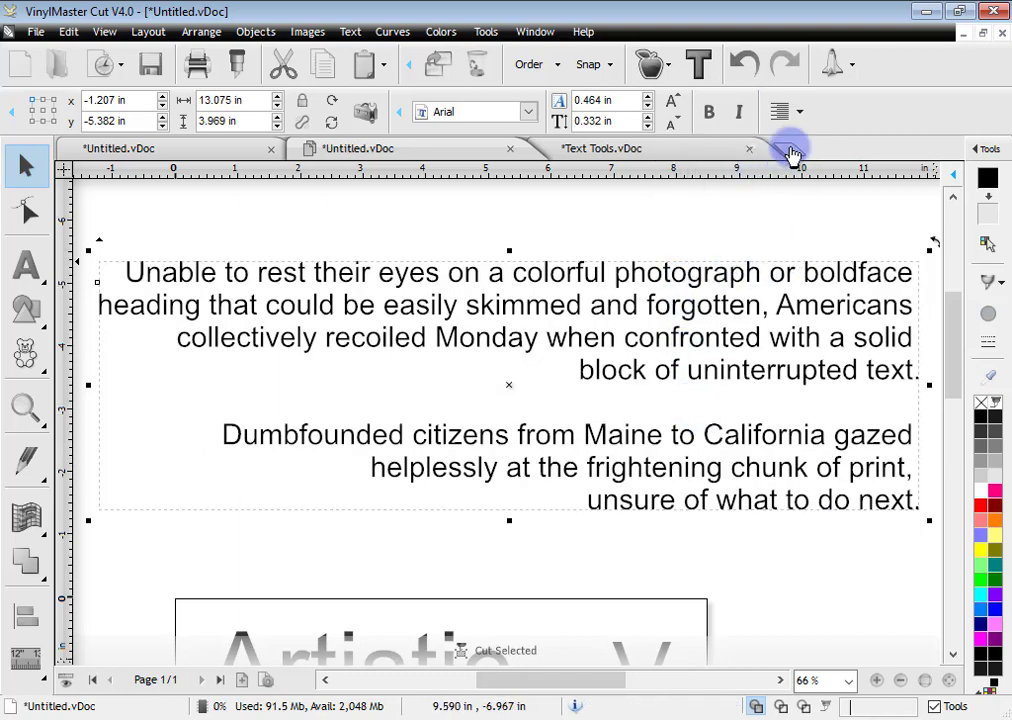
Set the horizontal alignment of the pasted paragraph block to Left
click(801, 113)
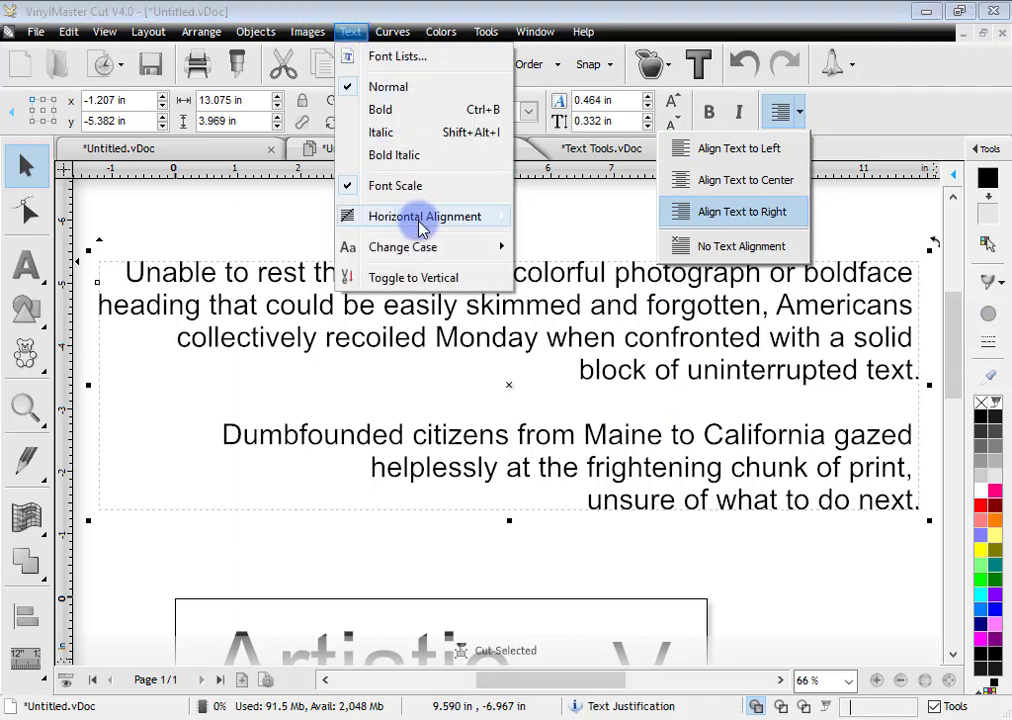
mouse_move(400, 217)
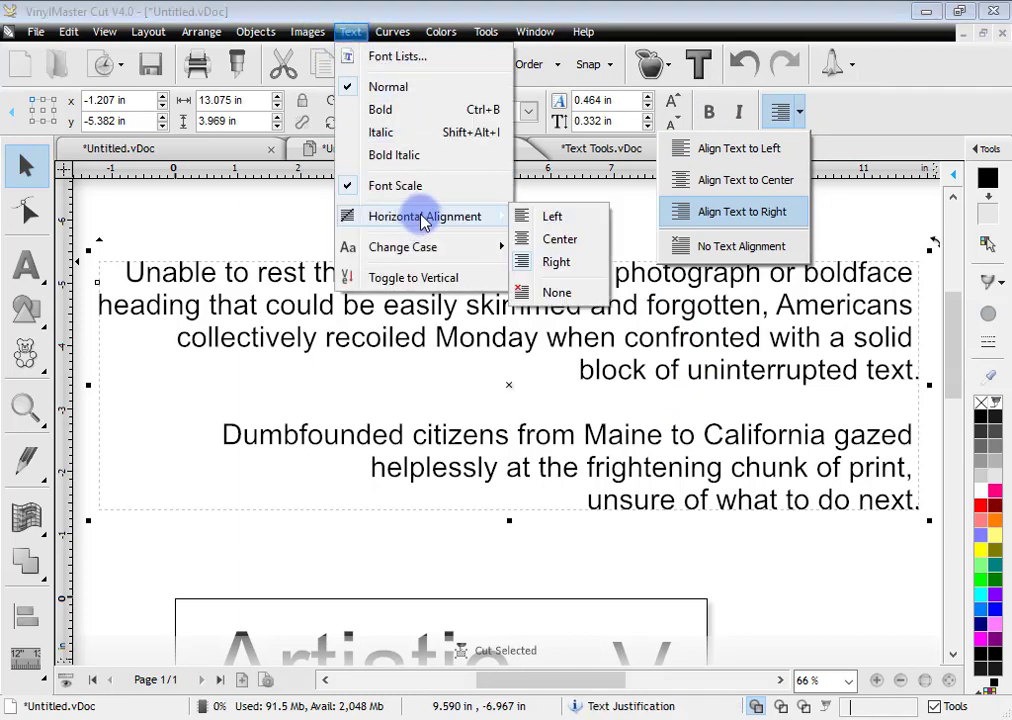
click(552, 218)
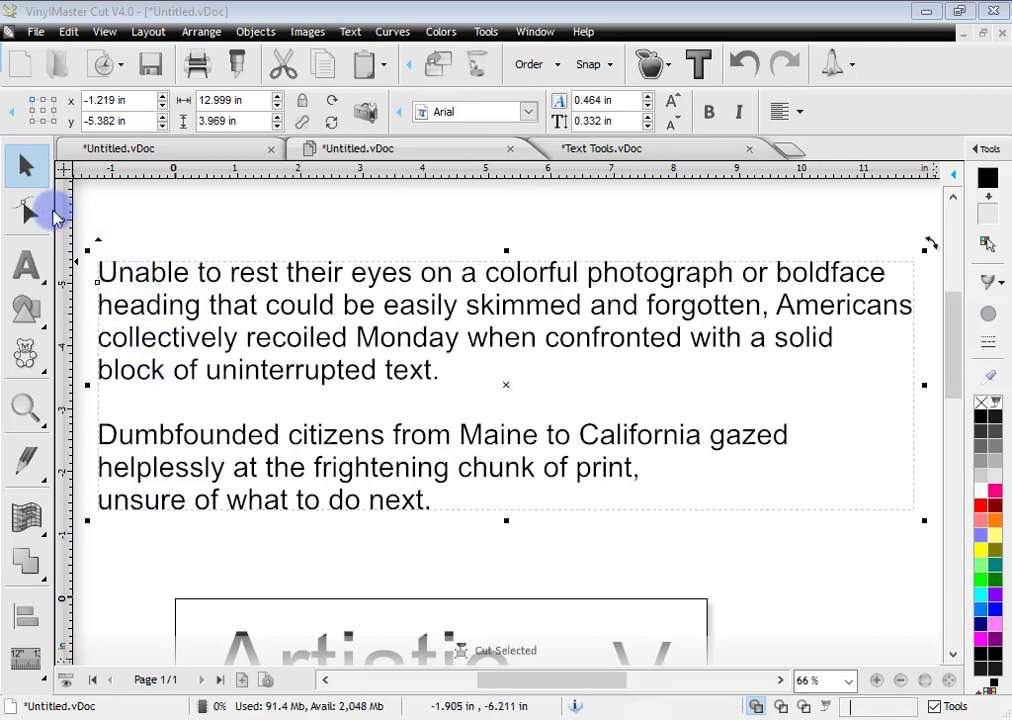
Adjust the spacing of individual lines in the pasted paragraph block in node editing, leaving uneven gaps between them
click(31, 214)
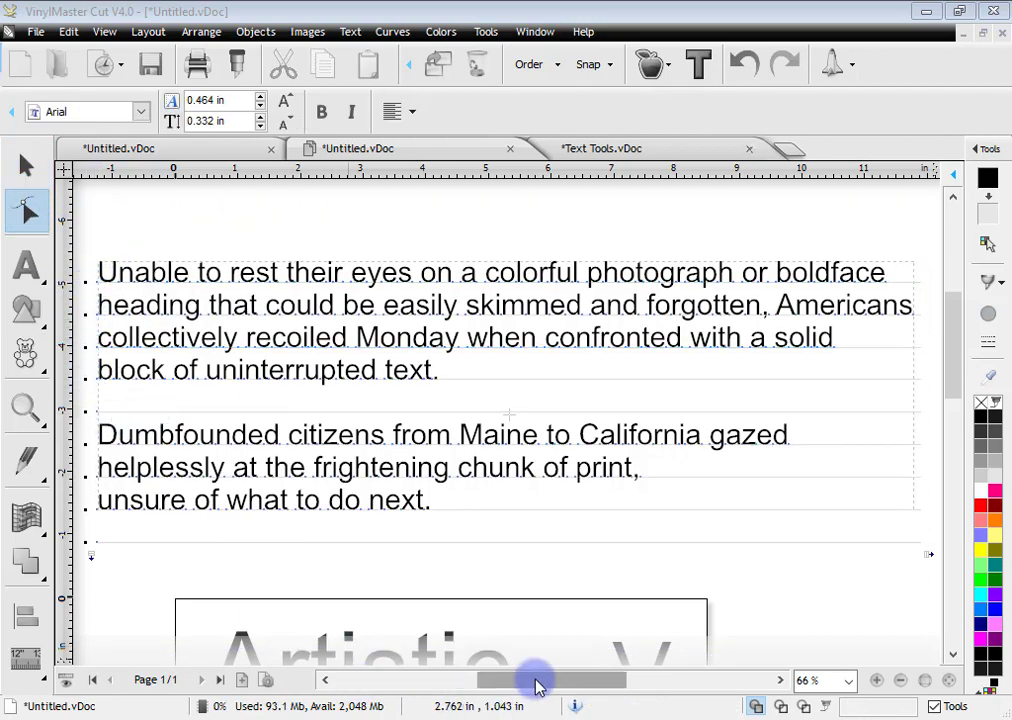
drag(536, 684, 533, 686)
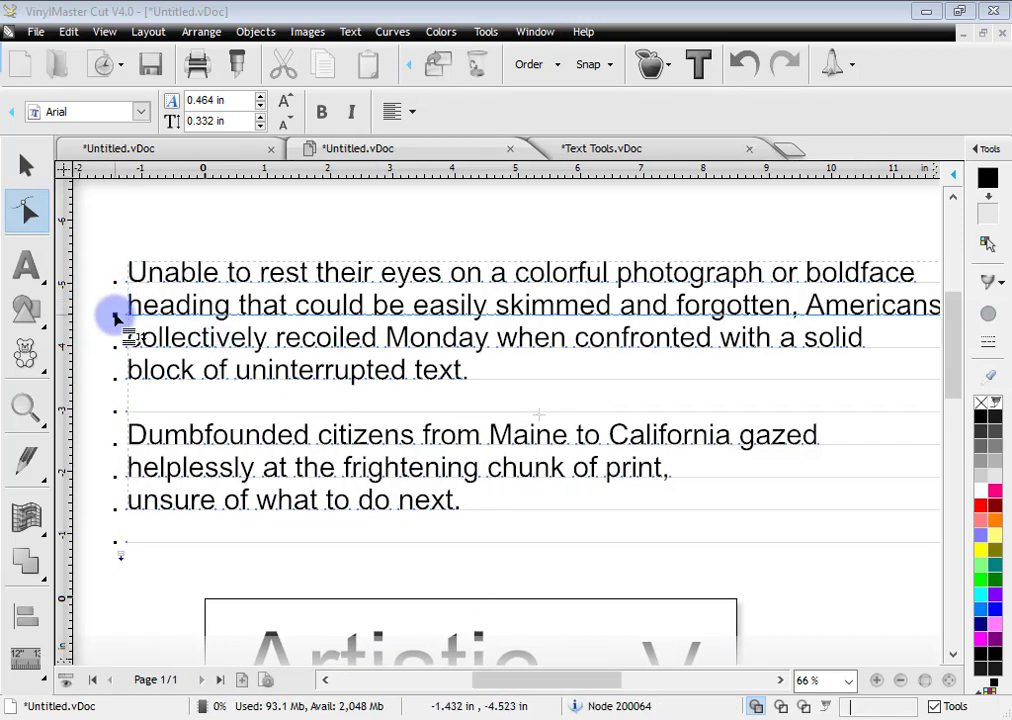
mouse_move(115, 318)
mouse_down()
mouse_move(113, 352)
mouse_move(113, 326)
mouse_move(129, 384)
mouse_move(117, 408)
mouse_move(132, 435)
mouse_move(120, 442)
mouse_up()
drag(115, 505, 113, 575)
drag(113, 604, 116, 549)
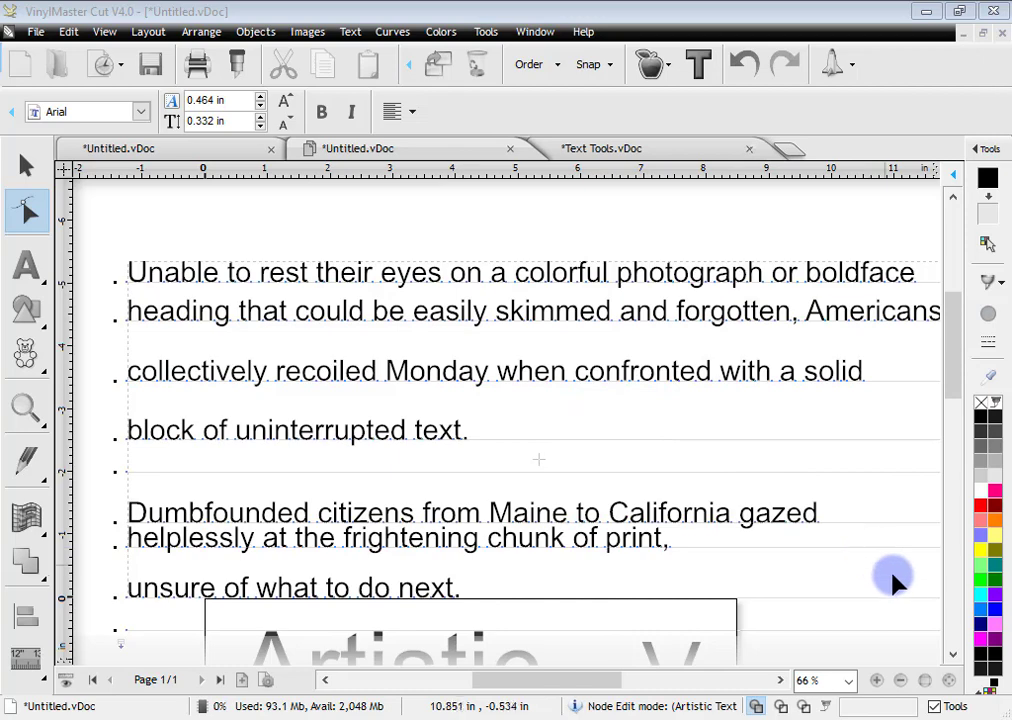
Move the re-spaced paragraph block up and to the left, to about x -1.736, y -5.978 in, so it clears the page
click(952, 683)
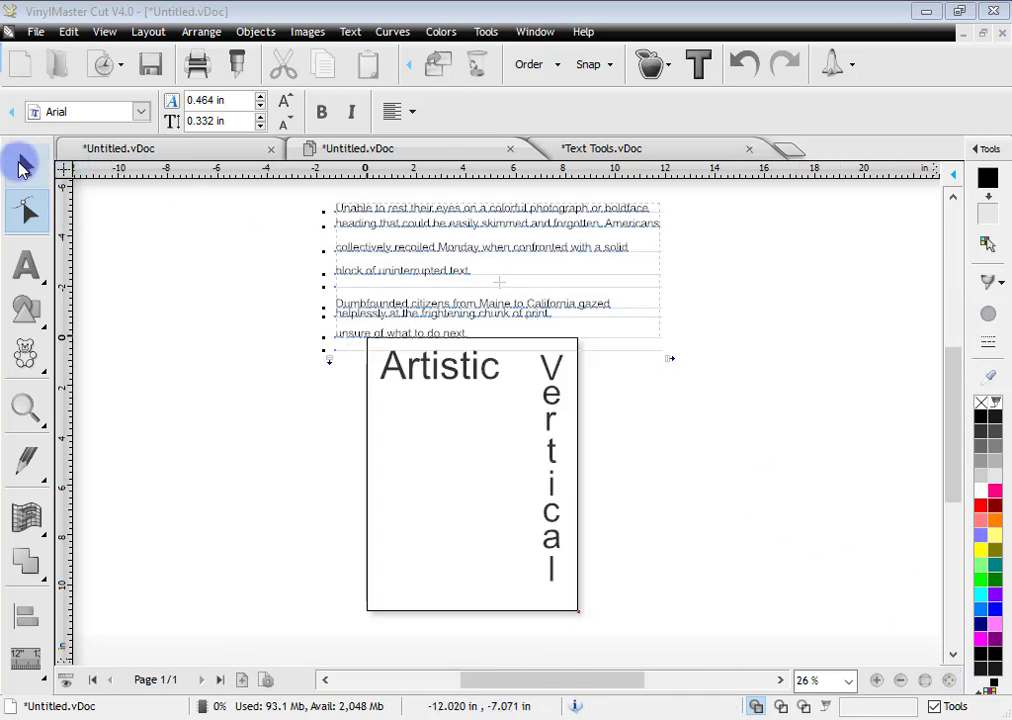
click(20, 165)
drag(499, 270, 486, 255)
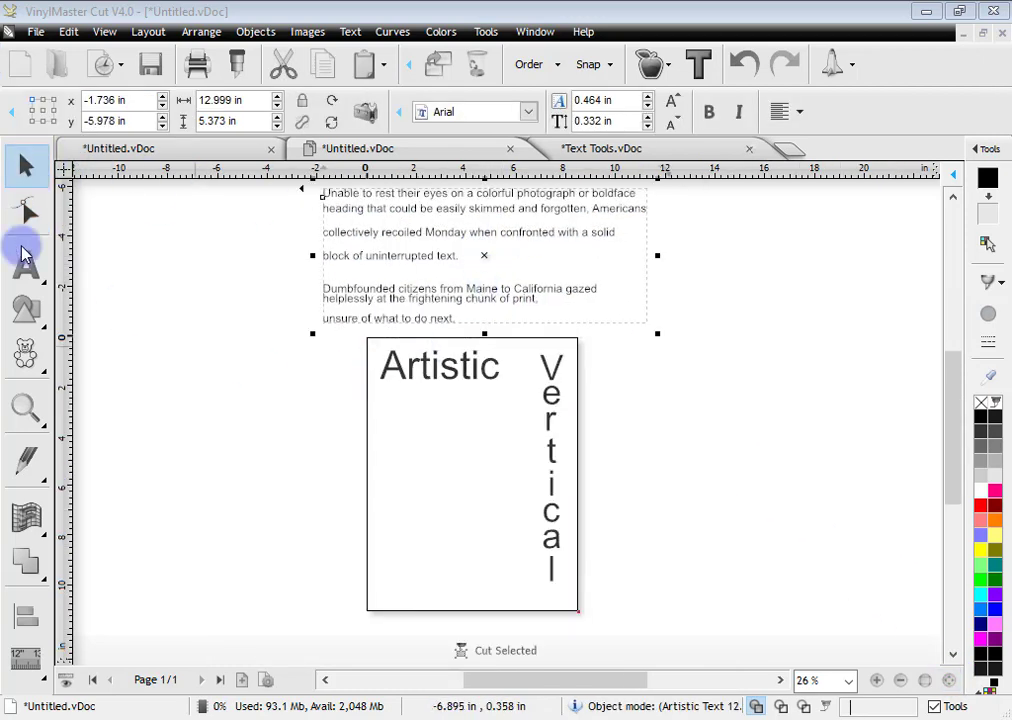
Rotate the Artistic text 45 degrees counterclockwise, and undo the rotation
click(25, 407)
drag(355, 334, 533, 400)
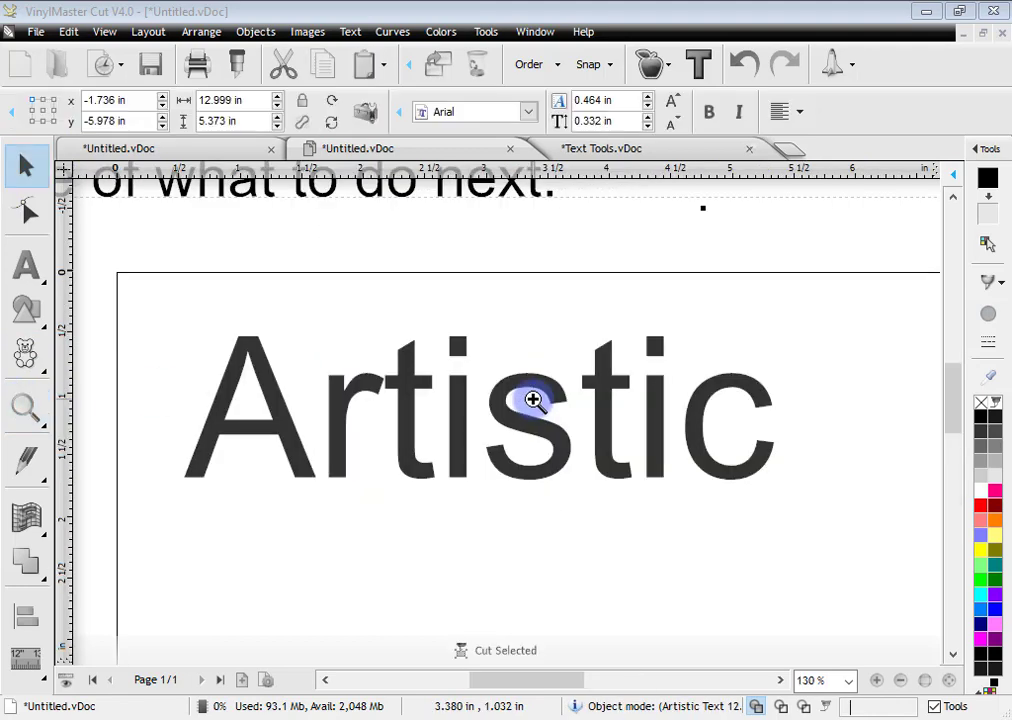
click(410, 395)
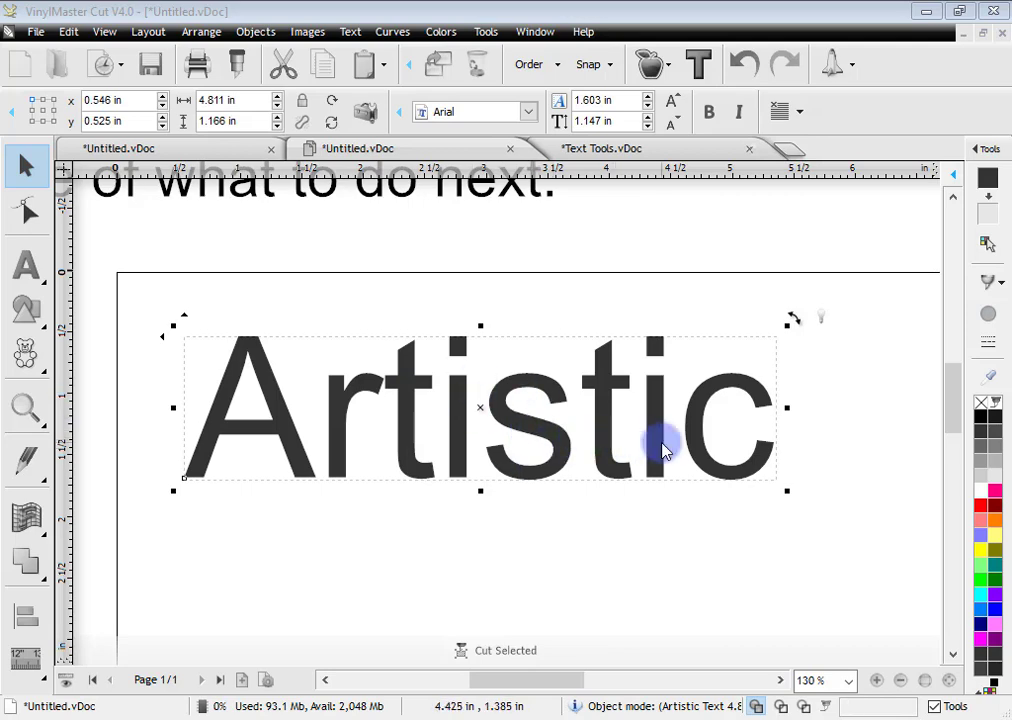
click(28, 167)
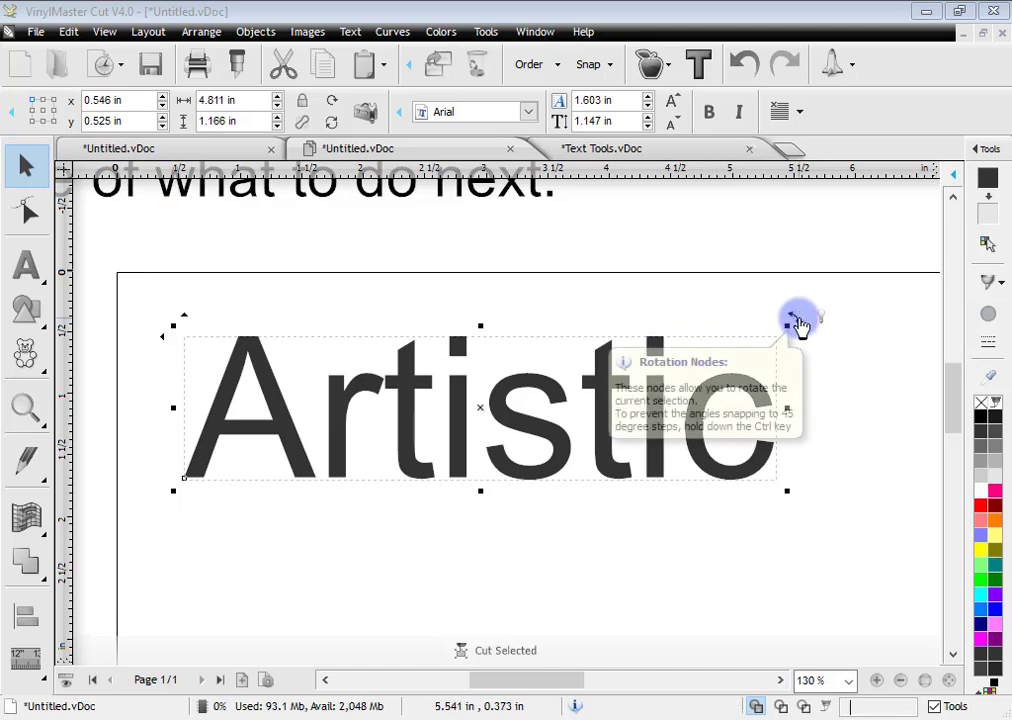
mouse_move(797, 323)
mouse_down()
mouse_move(782, 438)
mouse_move(698, 517)
mouse_move(558, 547)
mouse_move(434, 531)
mouse_move(395, 481)
mouse_move(375, 354)
mouse_move(460, 304)
mouse_move(556, 308)
mouse_move(547, 303)
mouse_up()
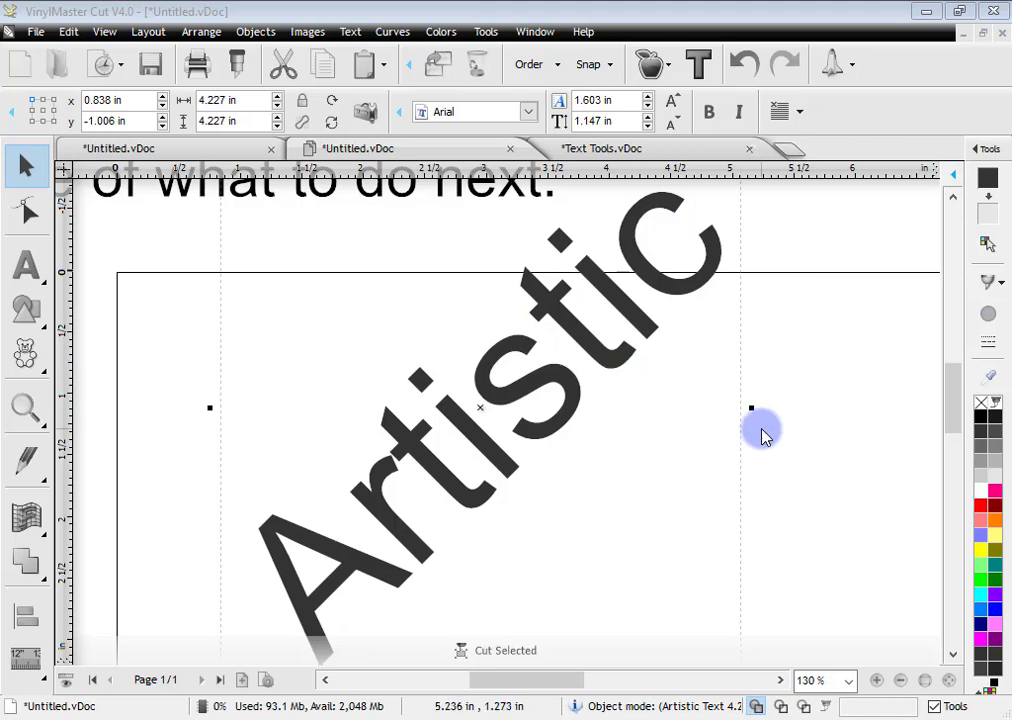
click(744, 63)
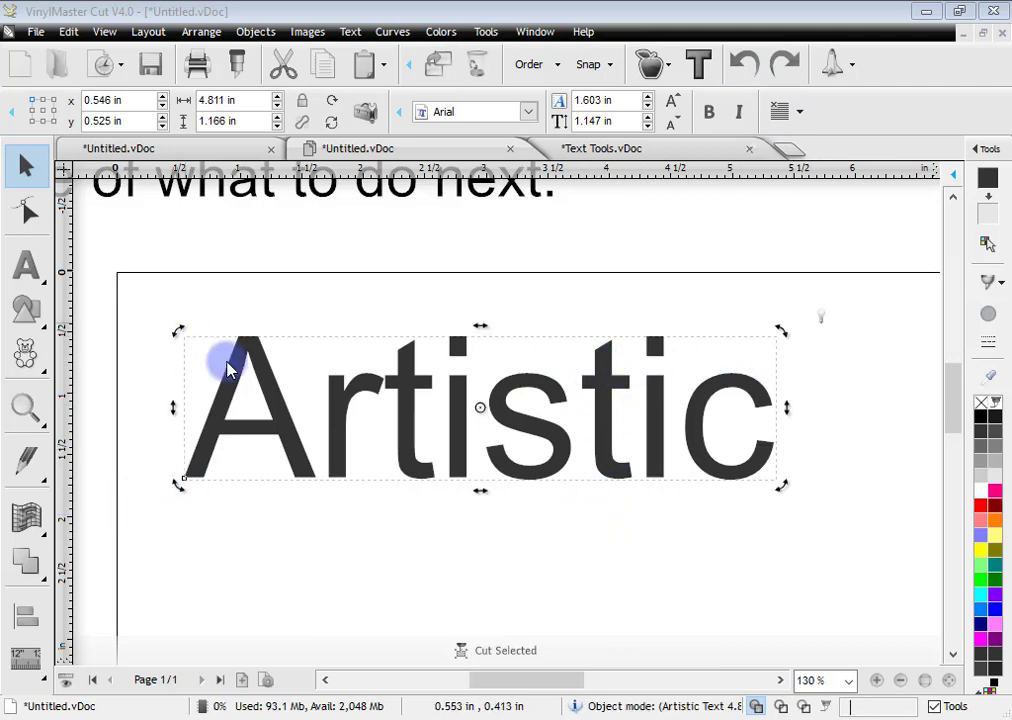
click(620, 478)
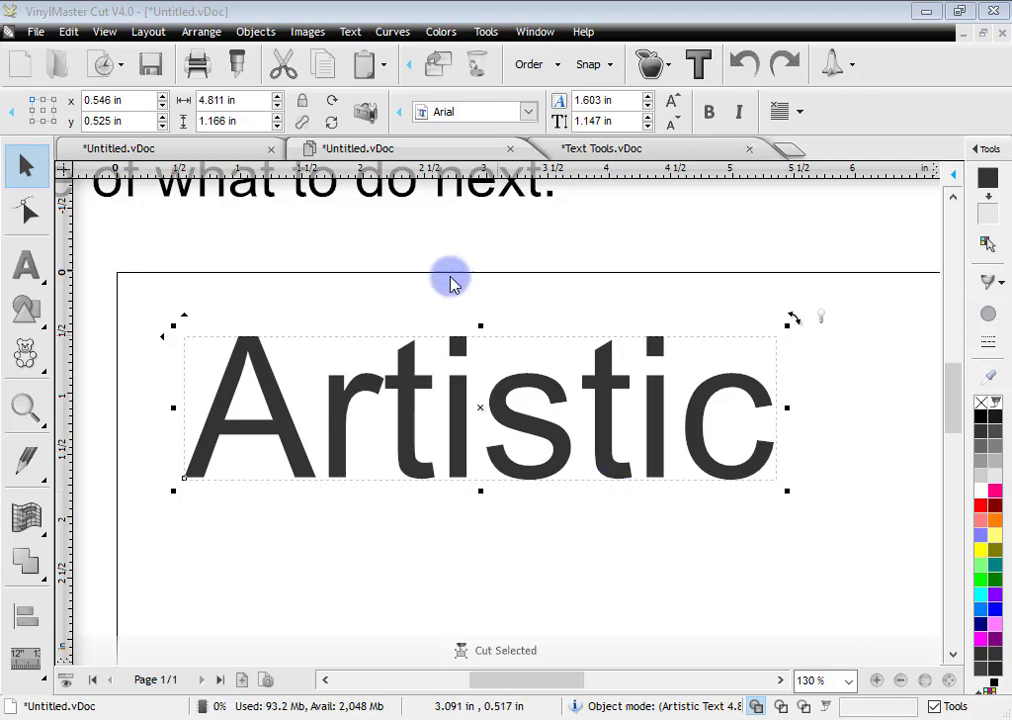
Mirror the Artistic text horizontally and vertically, and undo both mirror operations
click(202, 32)
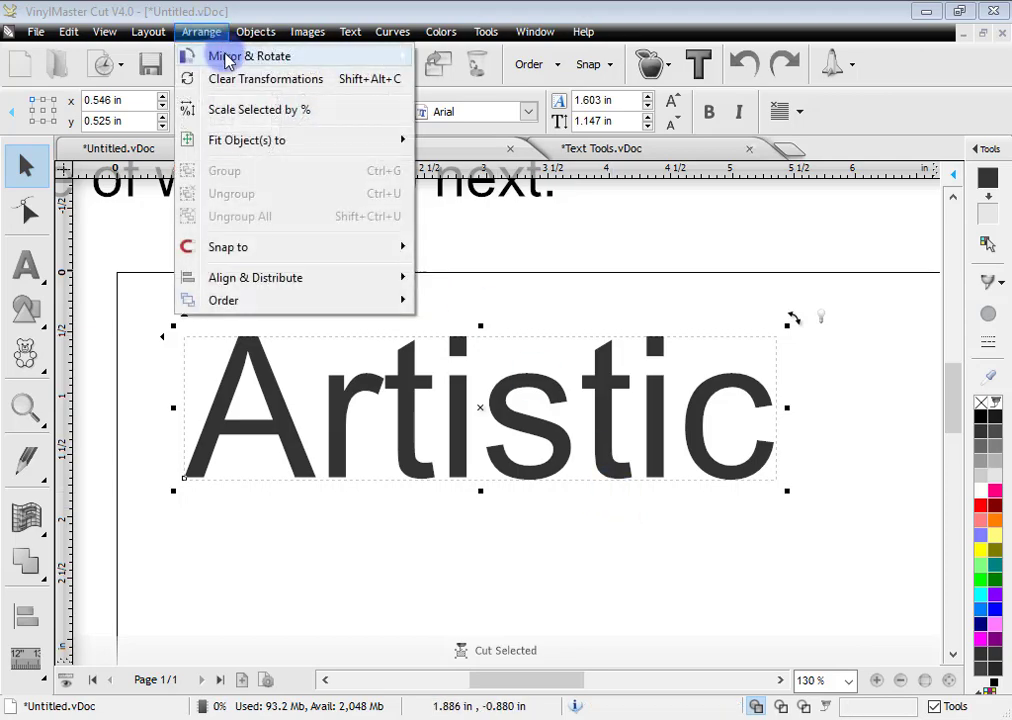
mouse_move(228, 60)
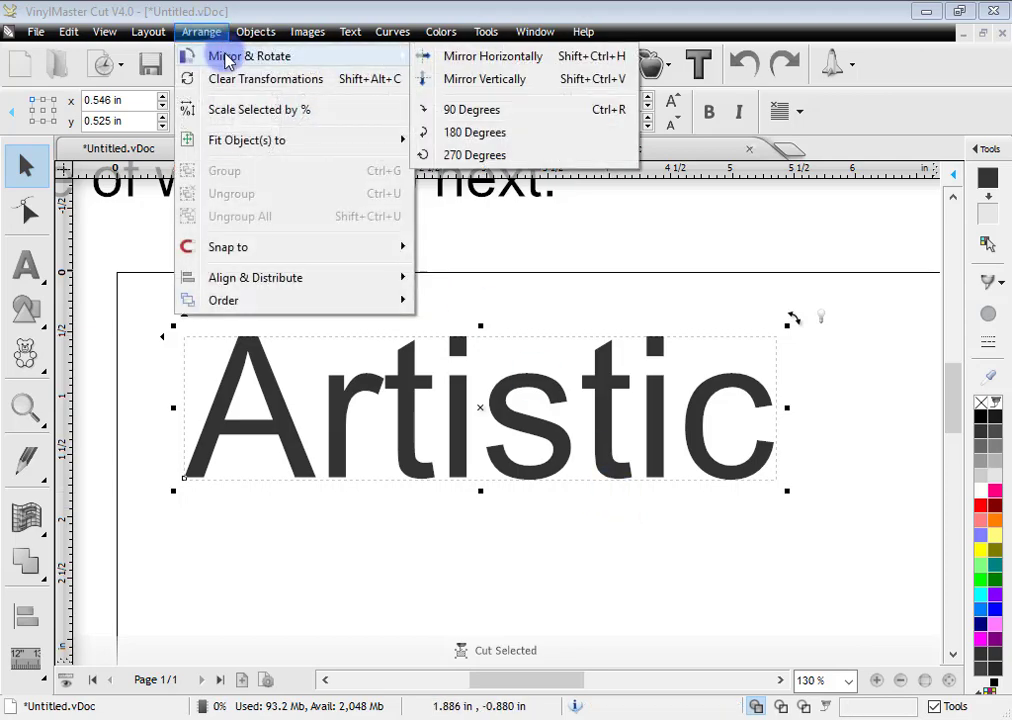
click(493, 60)
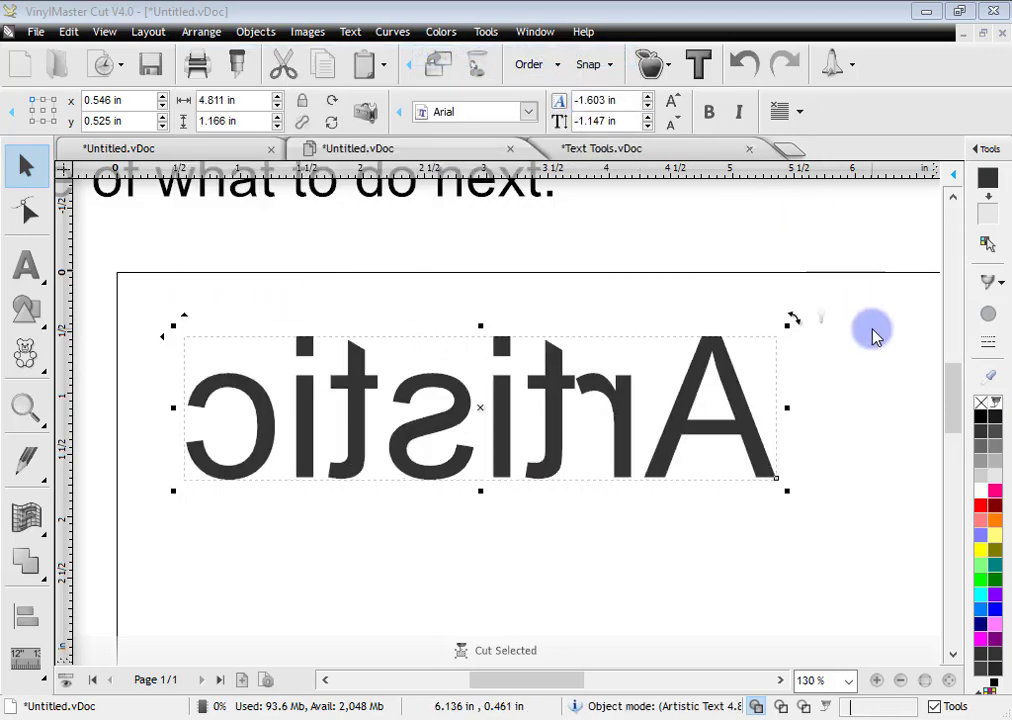
click(192, 31)
mouse_move(217, 60)
click(512, 84)
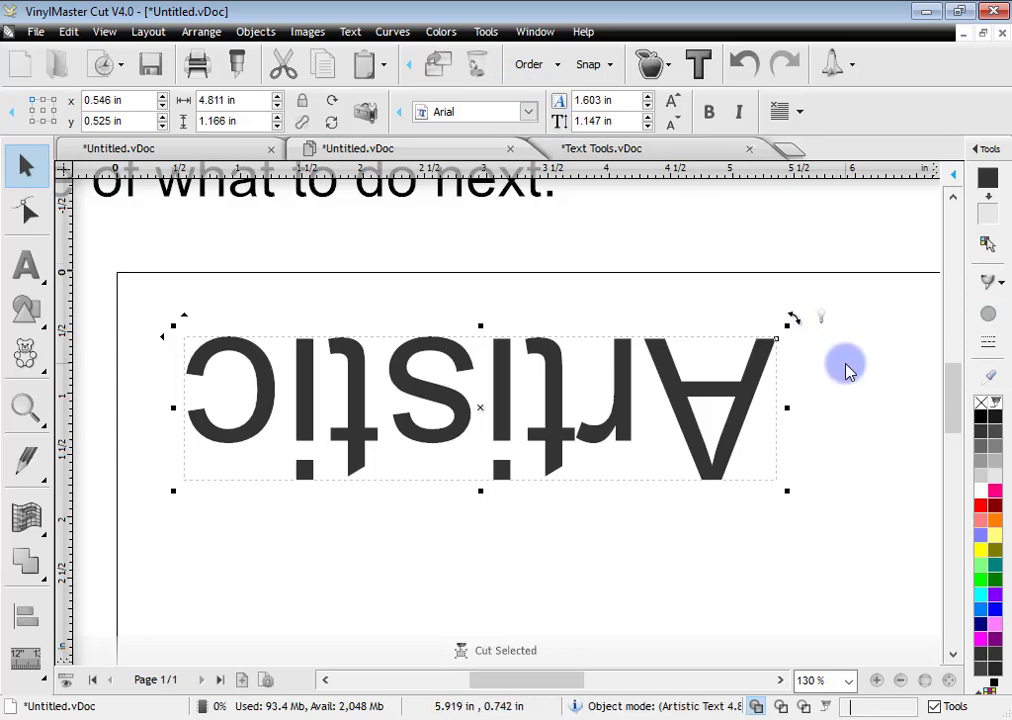
click(744, 72)
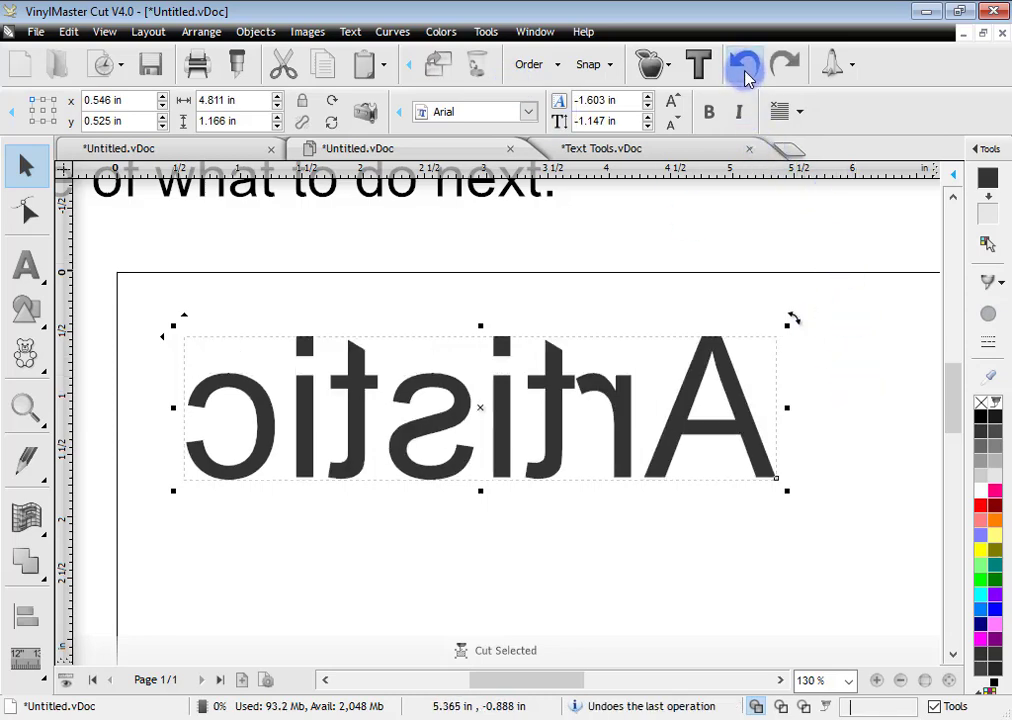
click(744, 72)
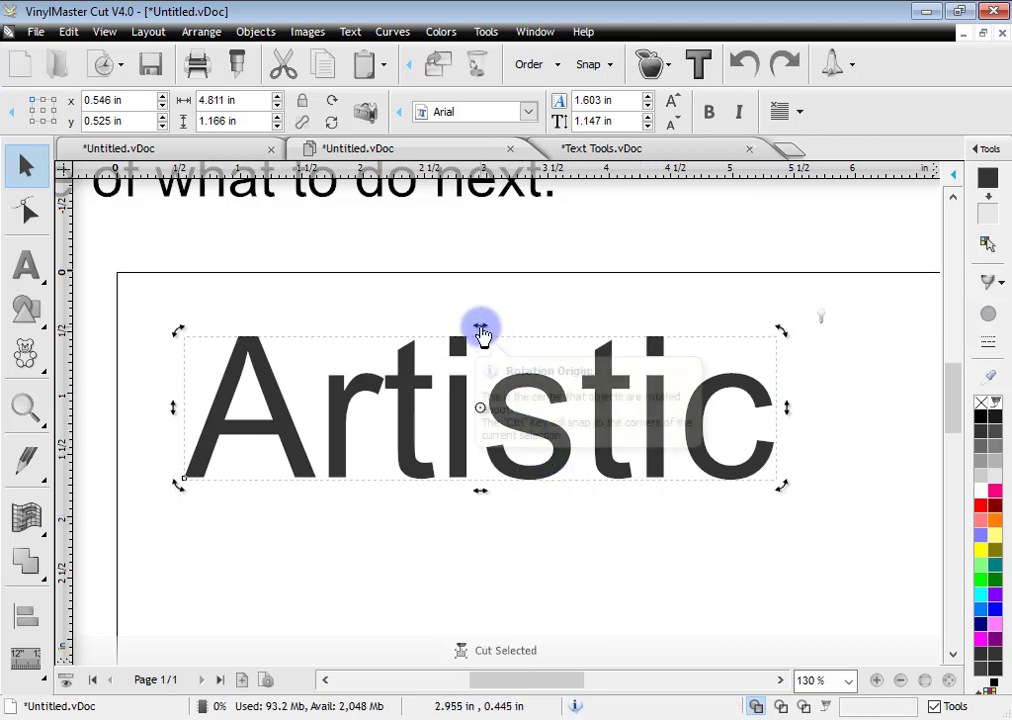
Skew the Artistic text to the right and back to the left, and undo both skews
drag(481, 333, 519, 338)
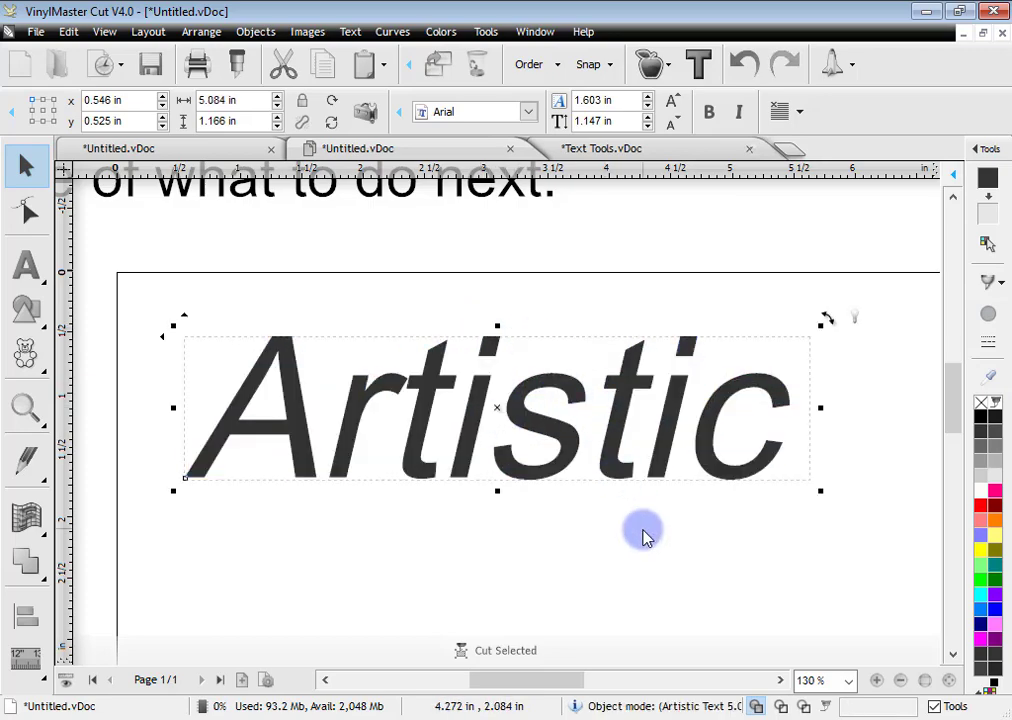
drag(498, 330, 418, 357)
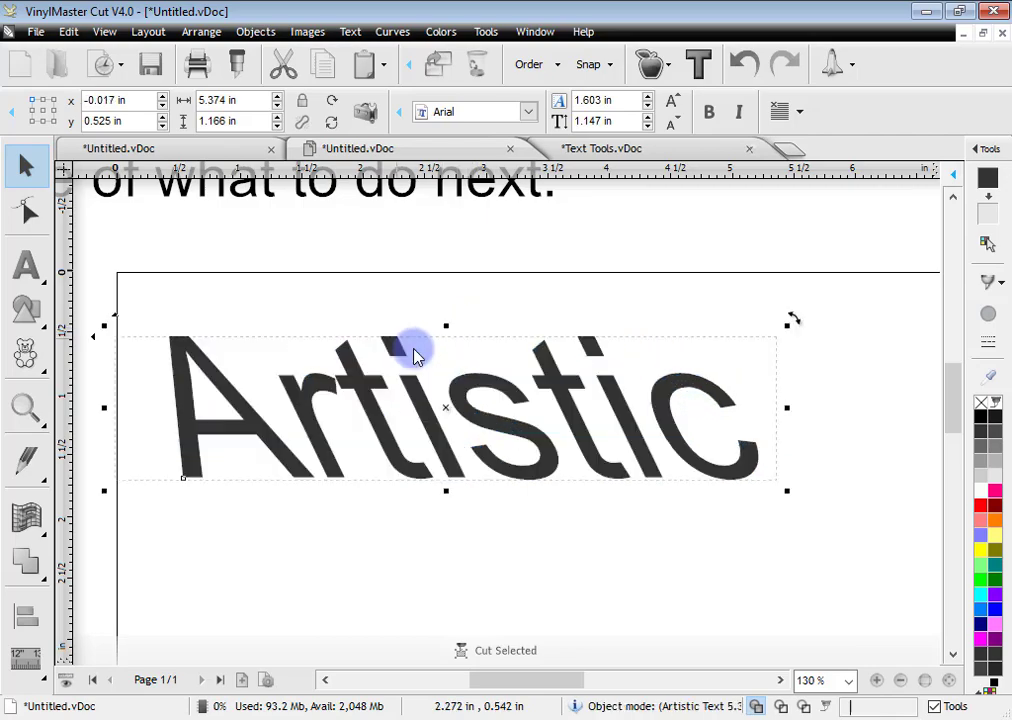
click(743, 66)
click(743, 66)
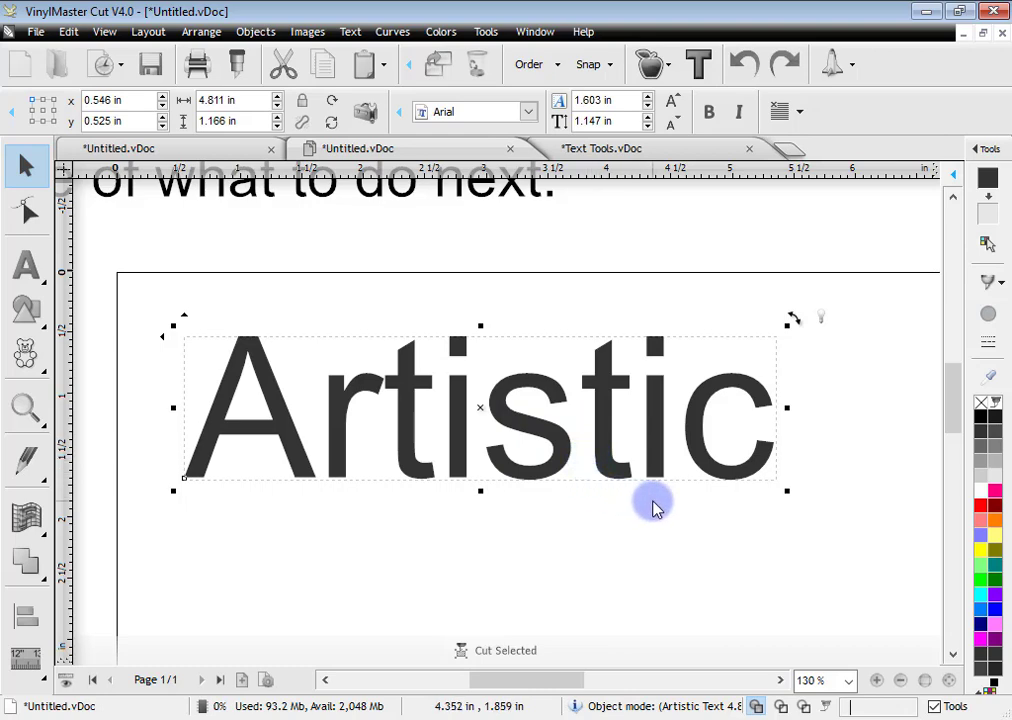
Tighten the kerning between the individual letters of the Artistic text in node editing
click(30, 215)
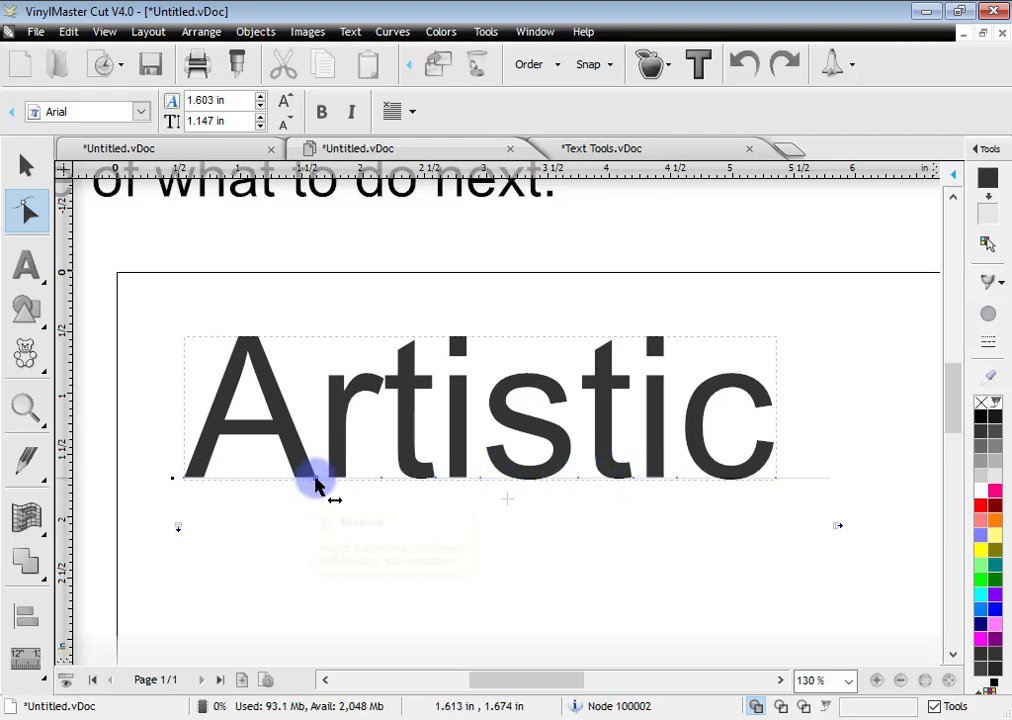
drag(318, 485, 318, 511)
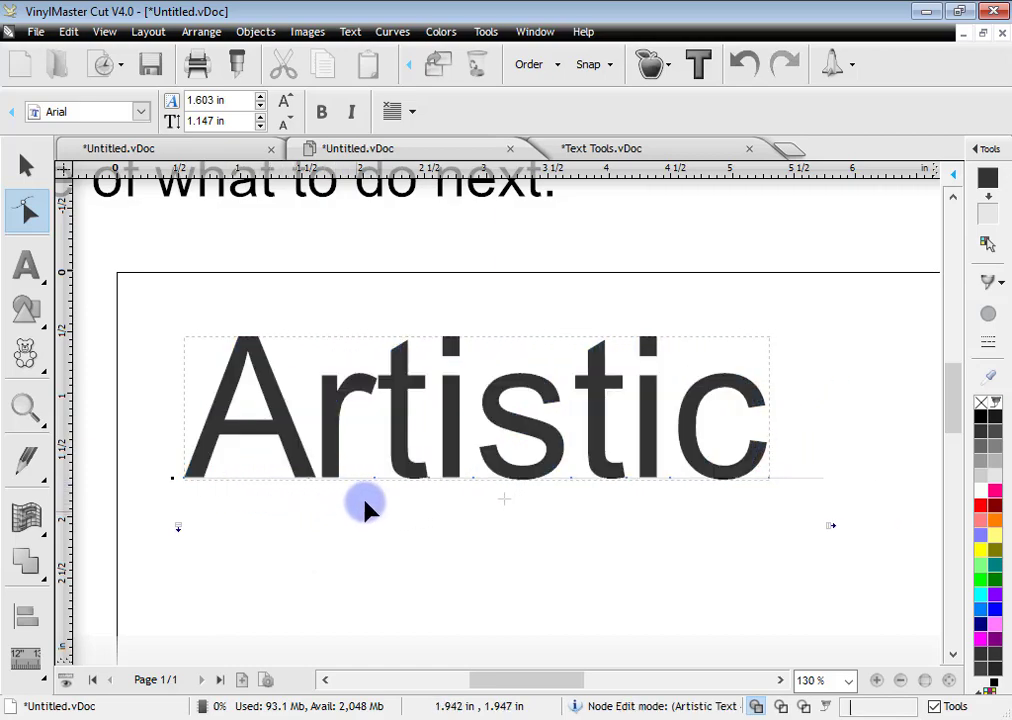
drag(378, 484, 490, 474)
drag(565, 481, 640, 484)
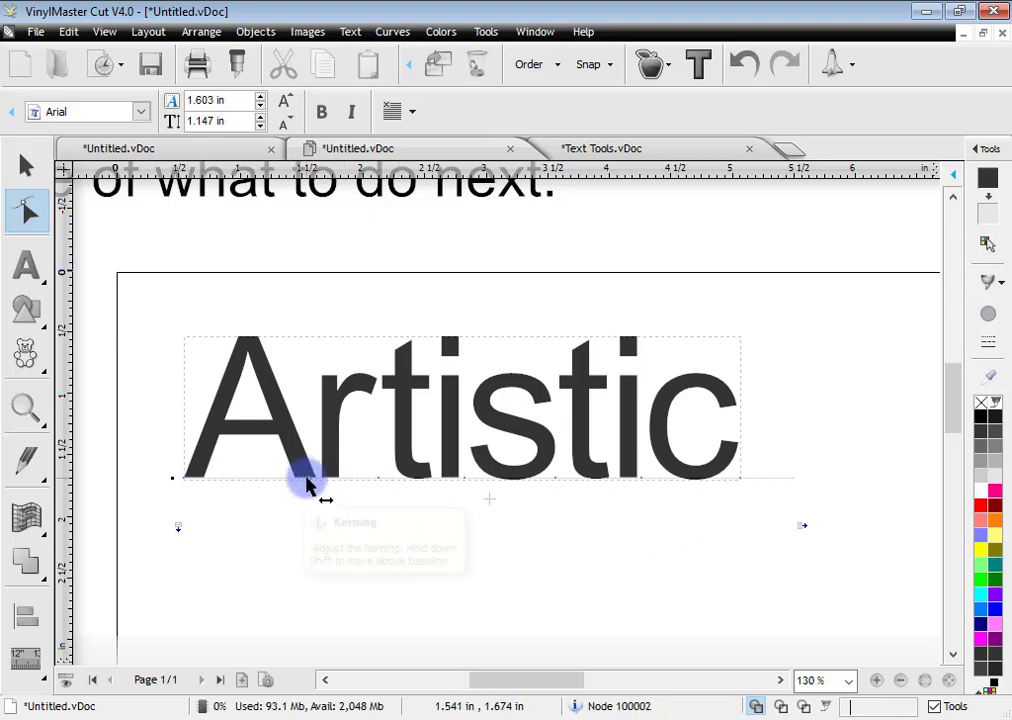
Raise the letter r of the Artistic text above the baseline, and return it to the baseline
drag(308, 480, 335, 398)
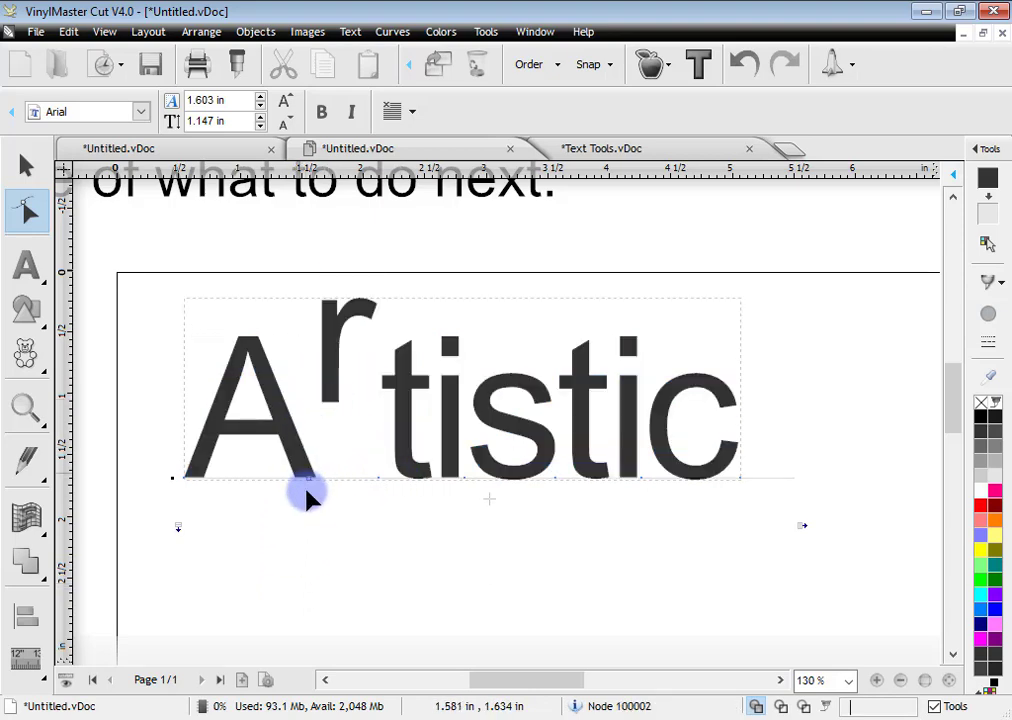
drag(312, 486, 315, 560)
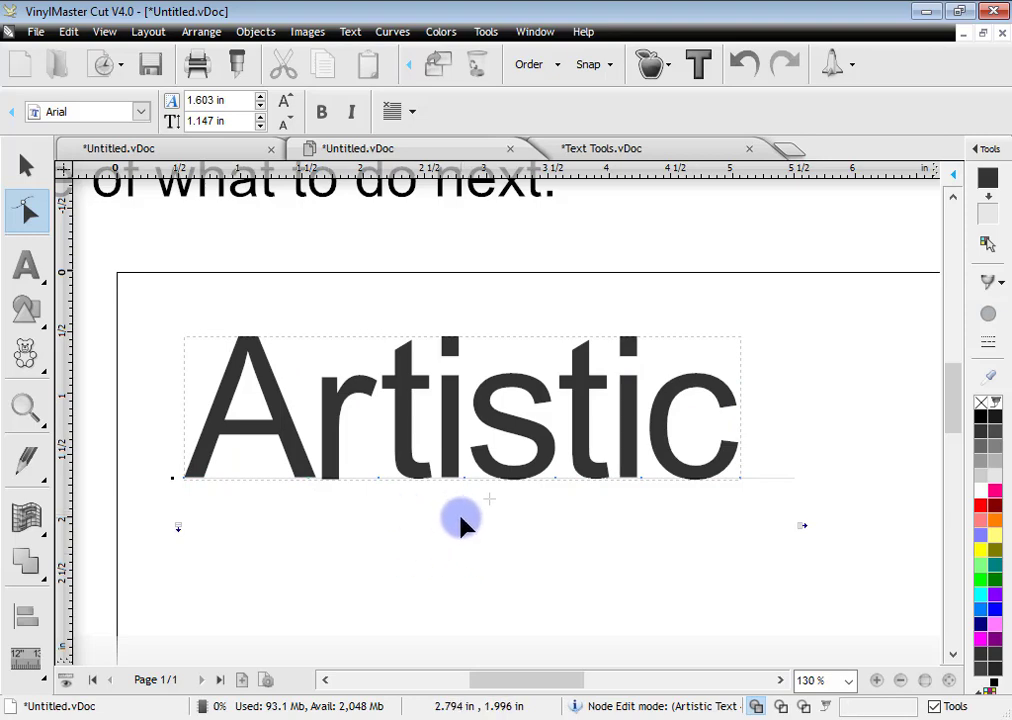
Move the Artistic text up towards the page's upper edge, and create the text 64in2 below it
click(26, 165)
drag(462, 400, 477, 357)
click(26, 265)
click(470, 382)
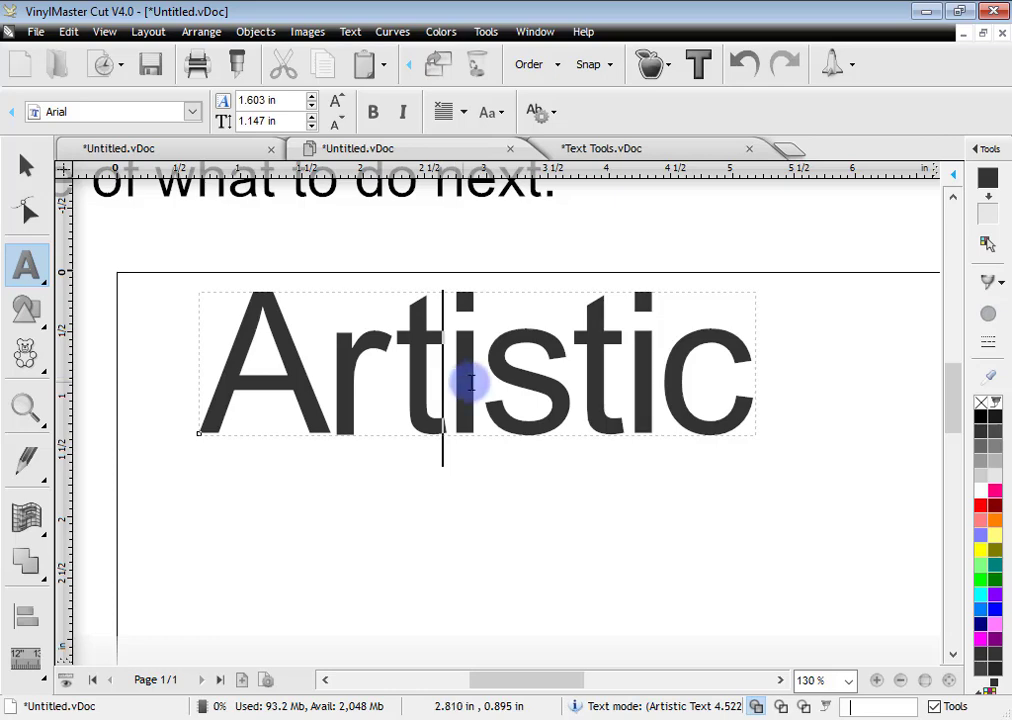
click(252, 600)
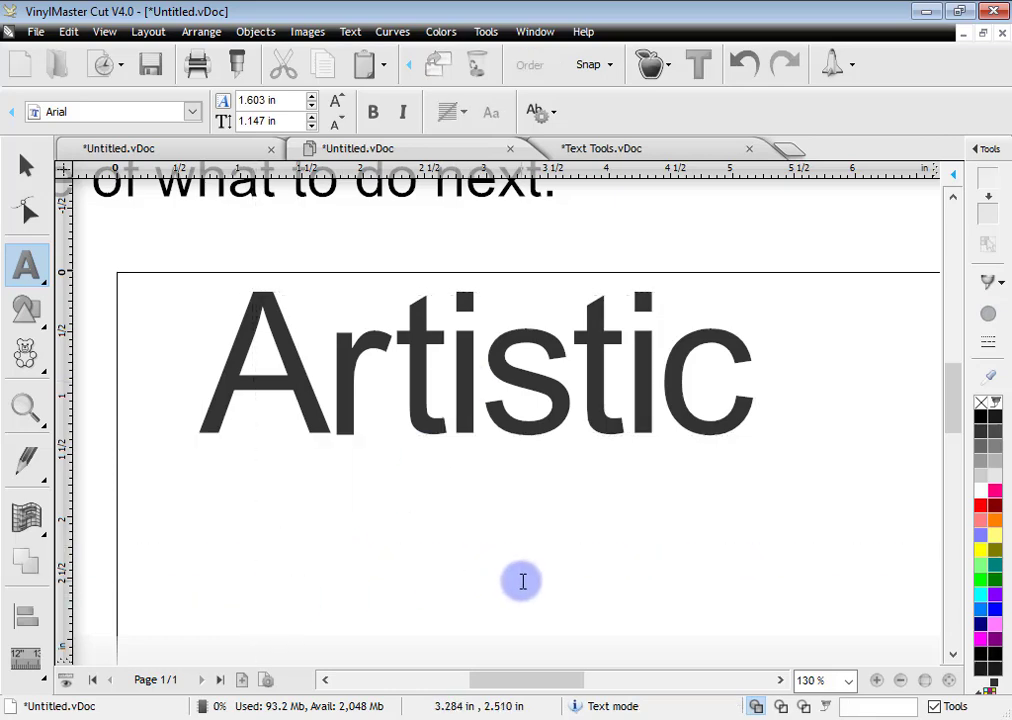
text(6)
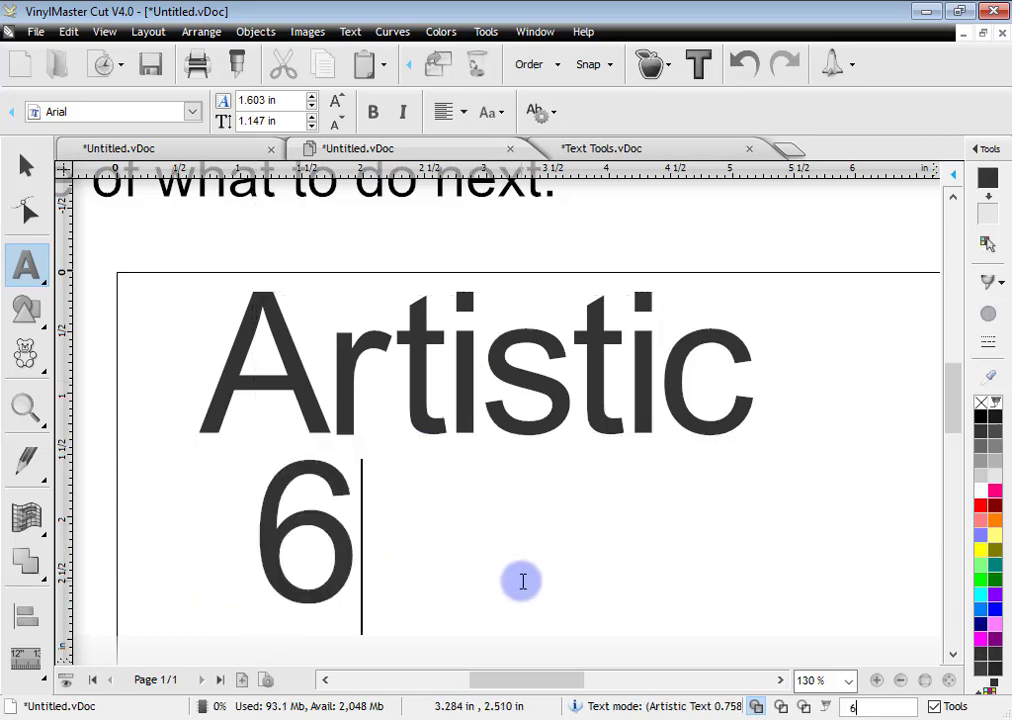
text(4in)
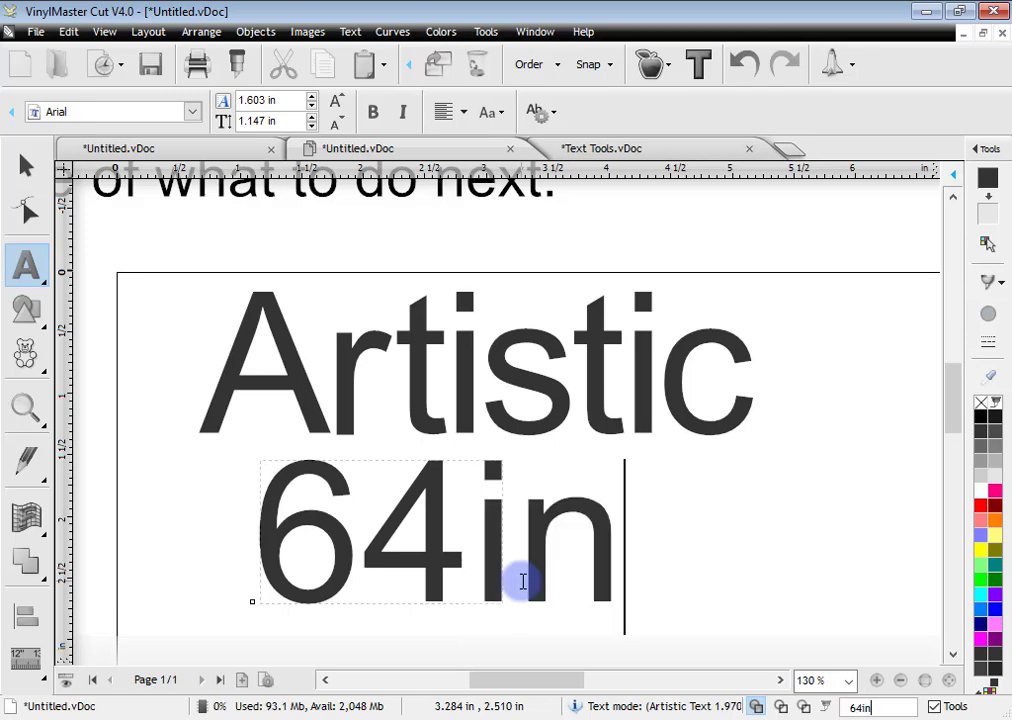
text(2)
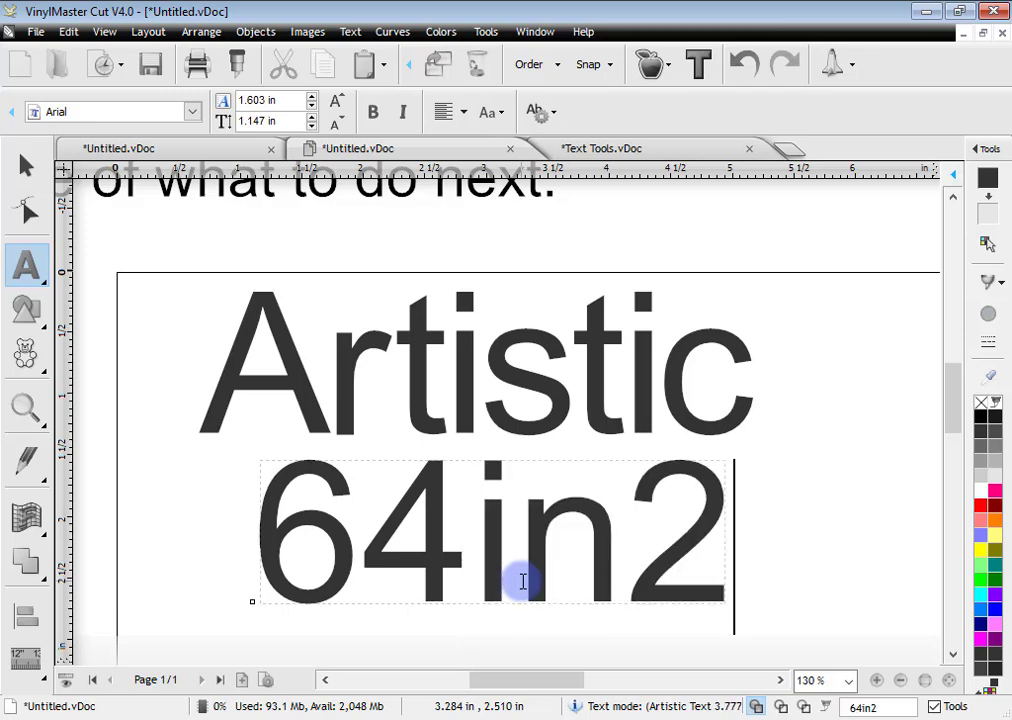
Select the 2 at the end of 64in2 and reduce its font size to 0.764 in
click(639, 479)
drag(630, 502, 713, 511)
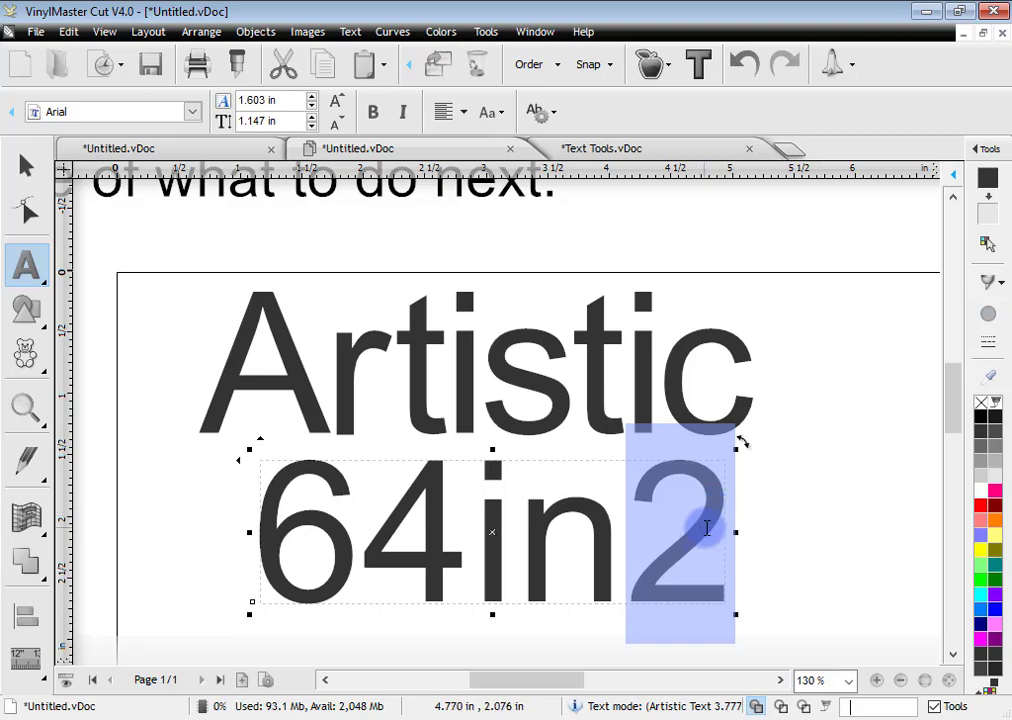
click(335, 124)
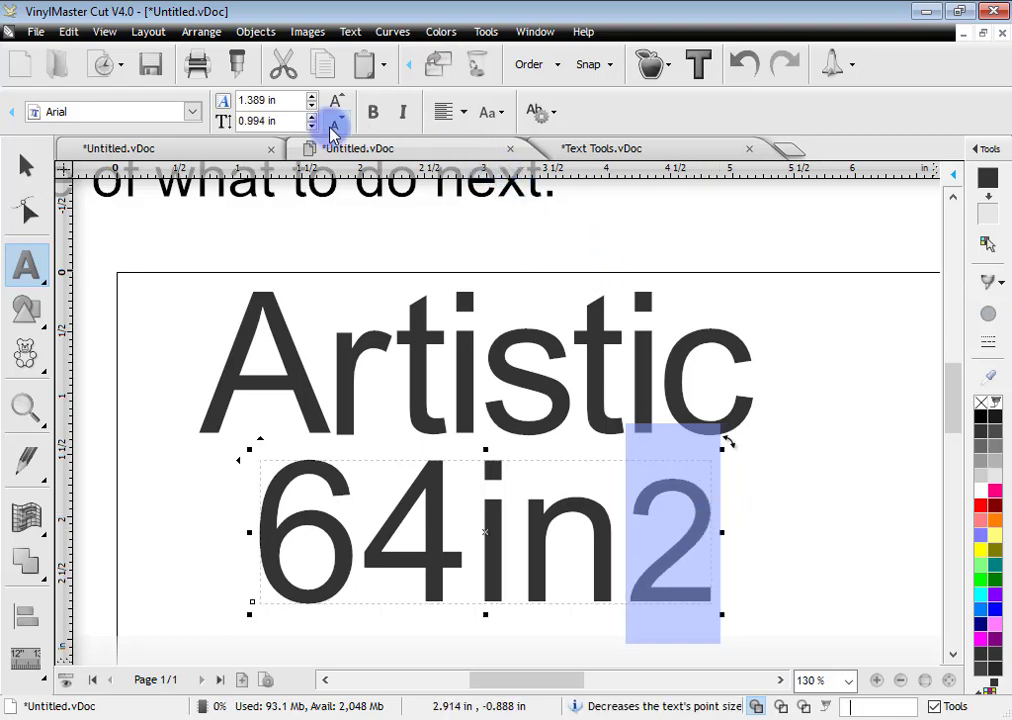
click(335, 124)
click(335, 124)
click(335, 124)
click(335, 124)
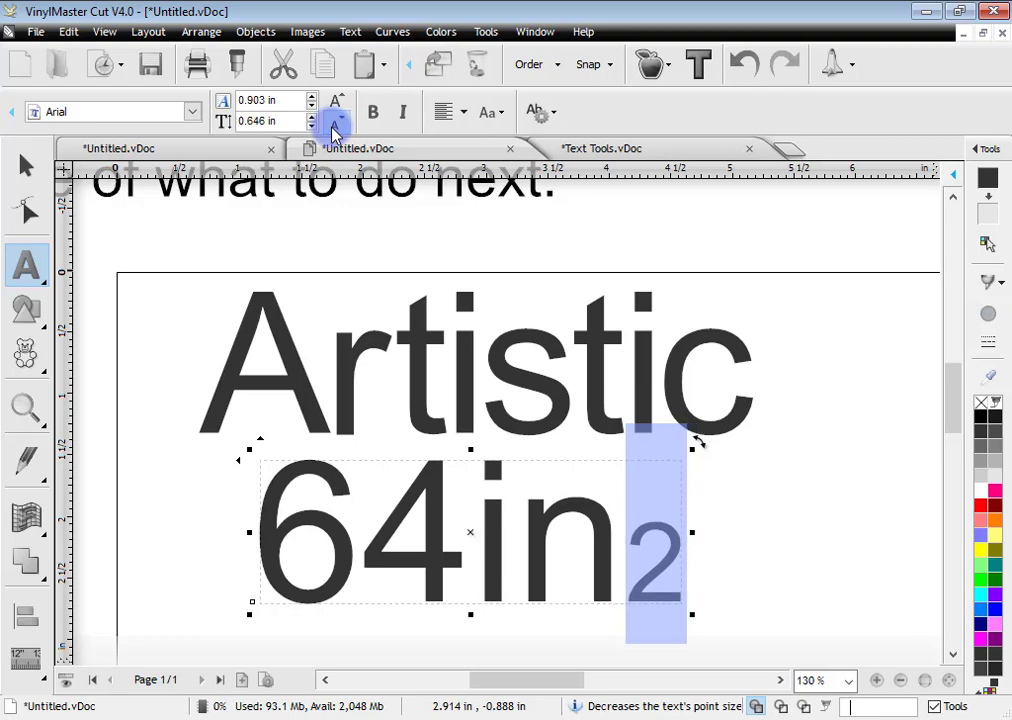
click(335, 124)
click(335, 124)
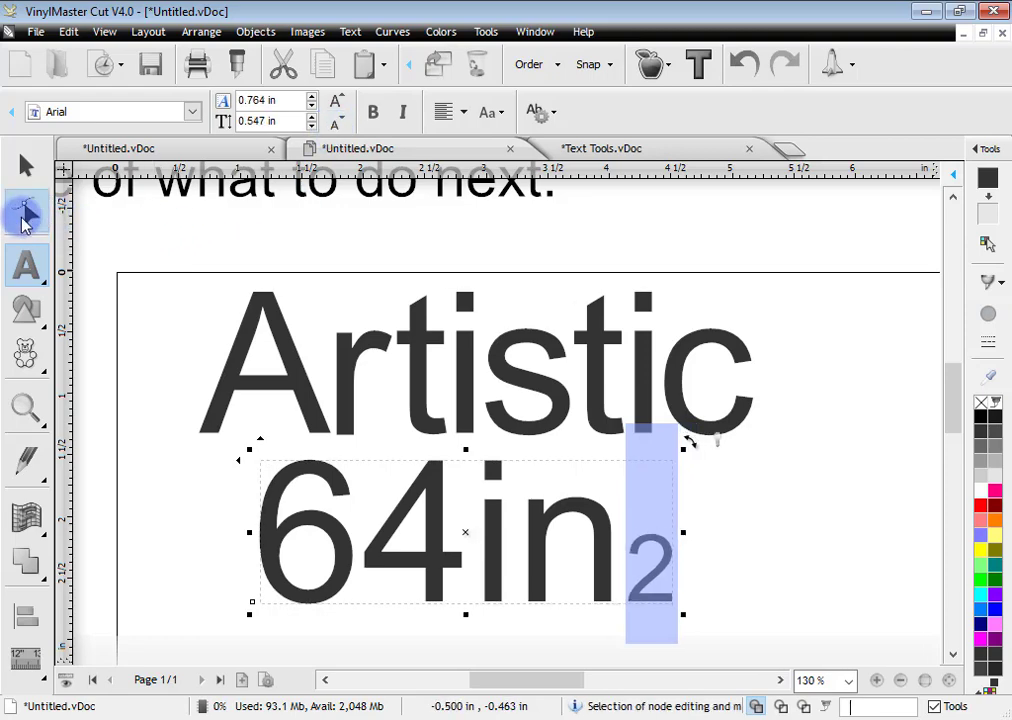
Raise the 2 of 64in2 into a superscript in node editing, and move the whole text slightly lower
click(26, 216)
drag(625, 608, 634, 528)
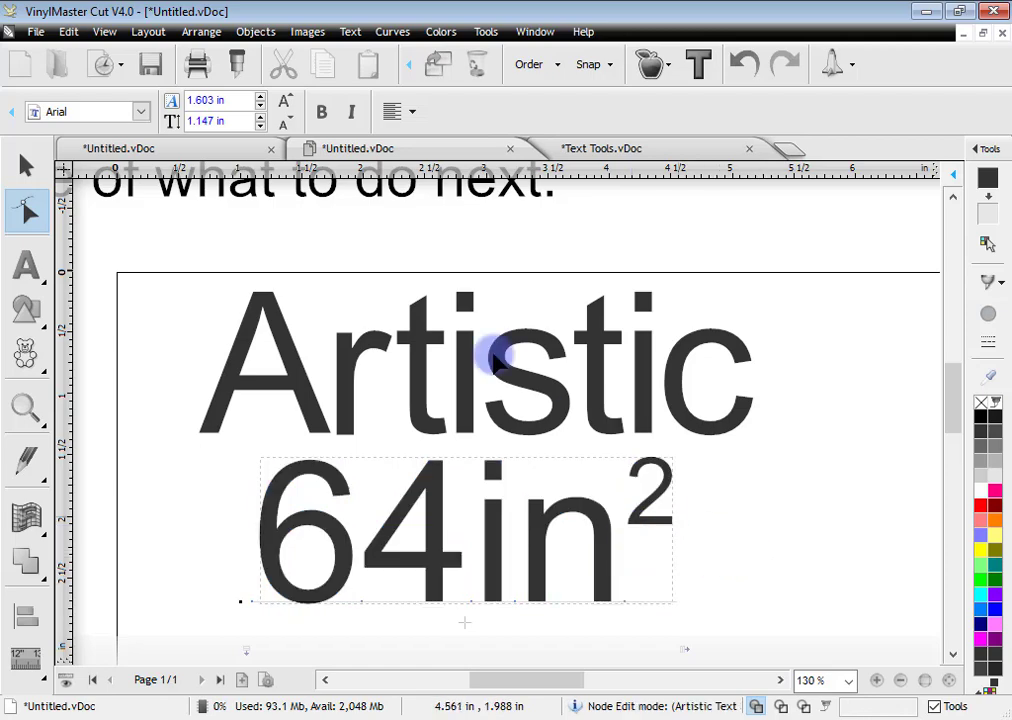
click(20, 165)
scroll(440, 458, down, 1)
drag(477, 494, 430, 530)
click(670, 546)
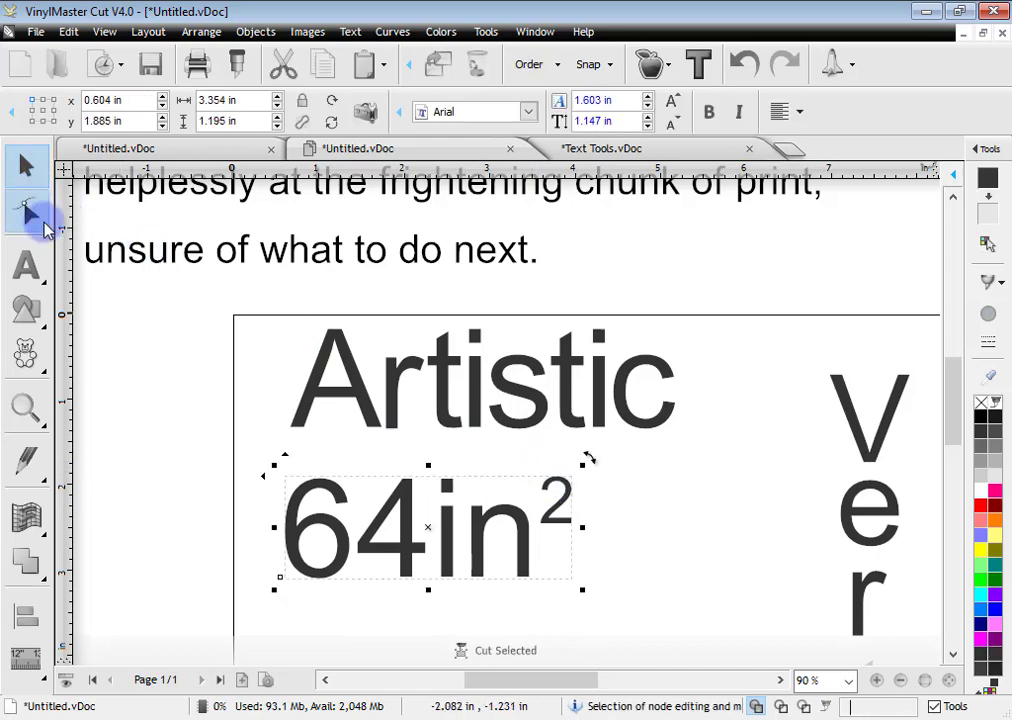
Lower the 2 of 64in2 below the baseline as a subscript in node editing, and remove the 64in2 text
click(30, 215)
drag(540, 590, 540, 645)
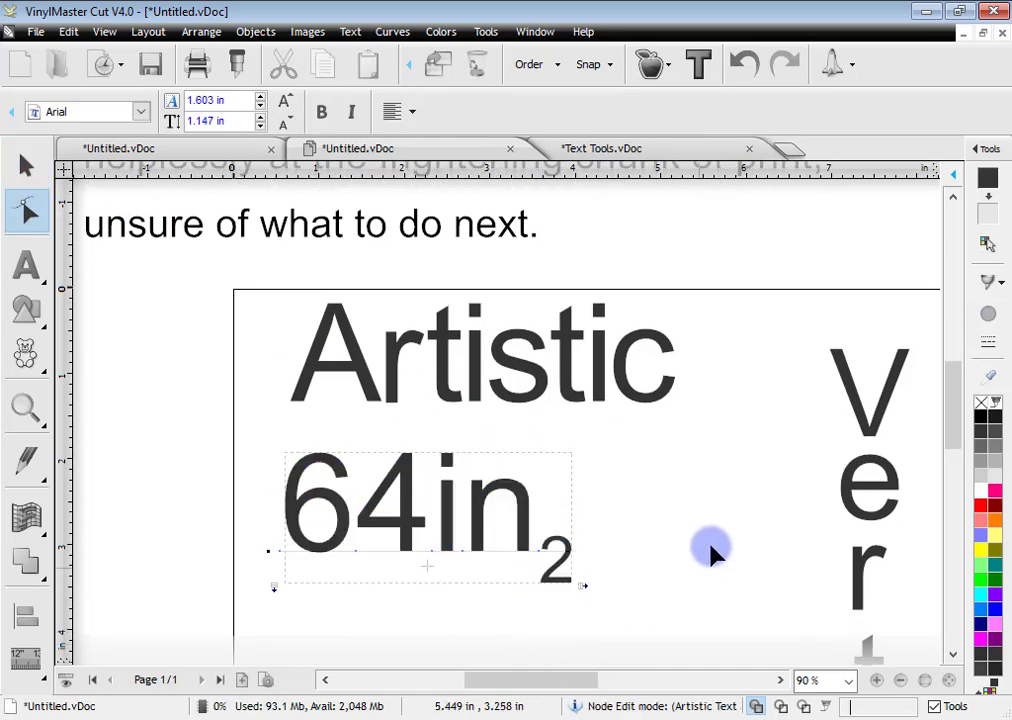
click(24, 163)
click(727, 485)
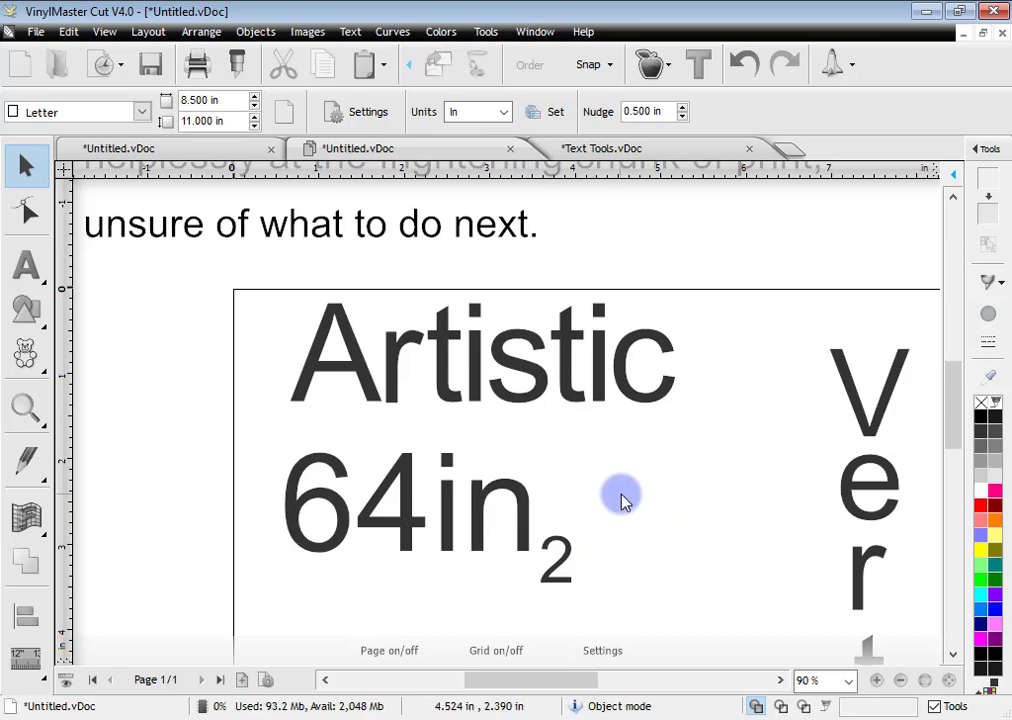
key(ctrl+x)
Move the Artistic text slightly lower on the page, to about X 0.585 in and Y 0.475 in
click(497, 362)
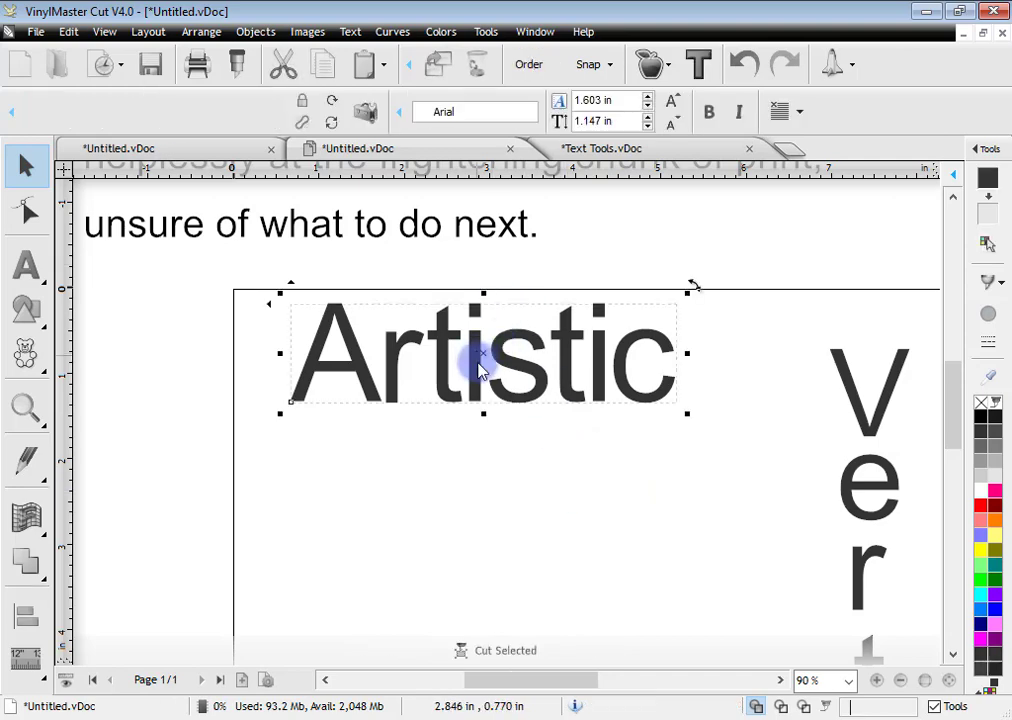
drag(485, 355, 474, 384)
scroll(474, 388, up, 3)
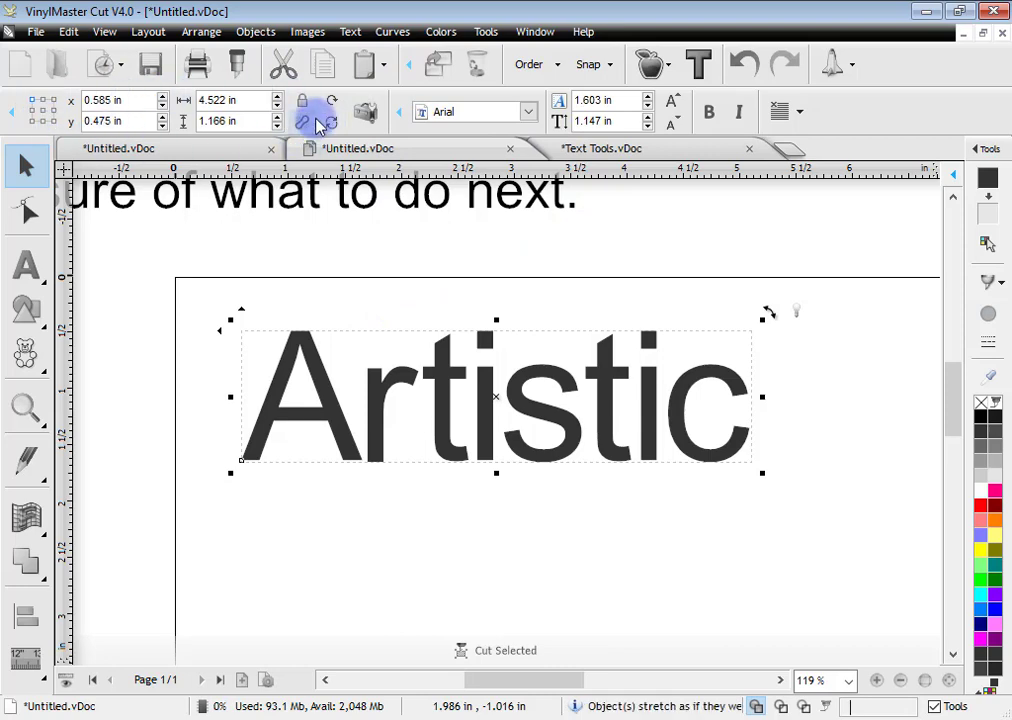
Change the font of the Artistic text to Arima Madurai Black
click(27, 266)
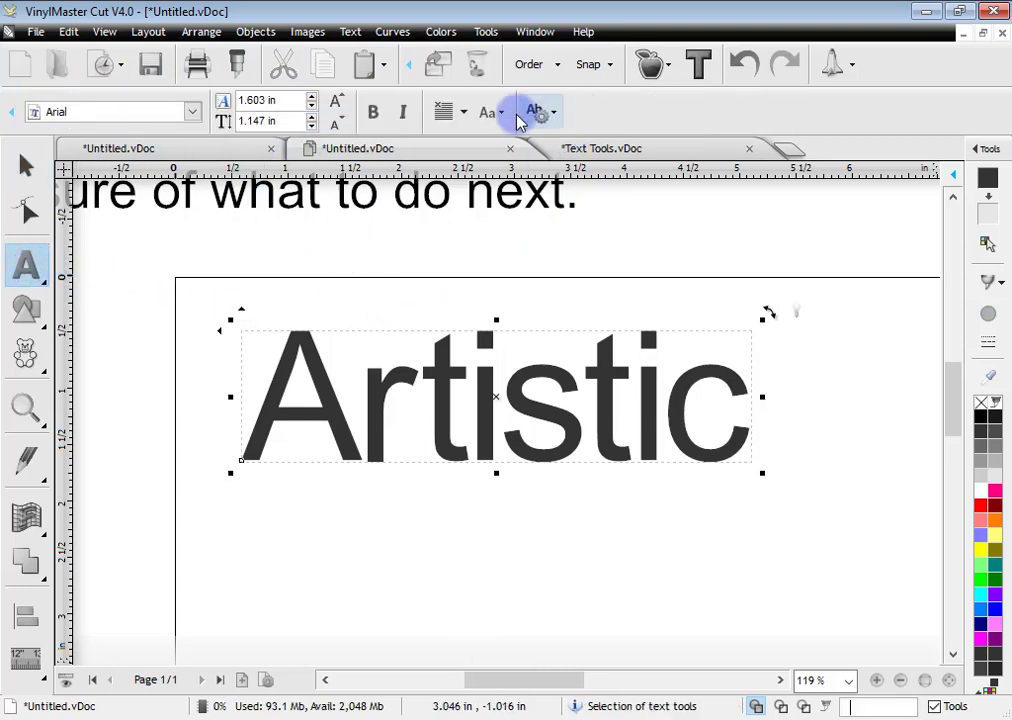
drag(252, 390, 736, 442)
click(696, 436)
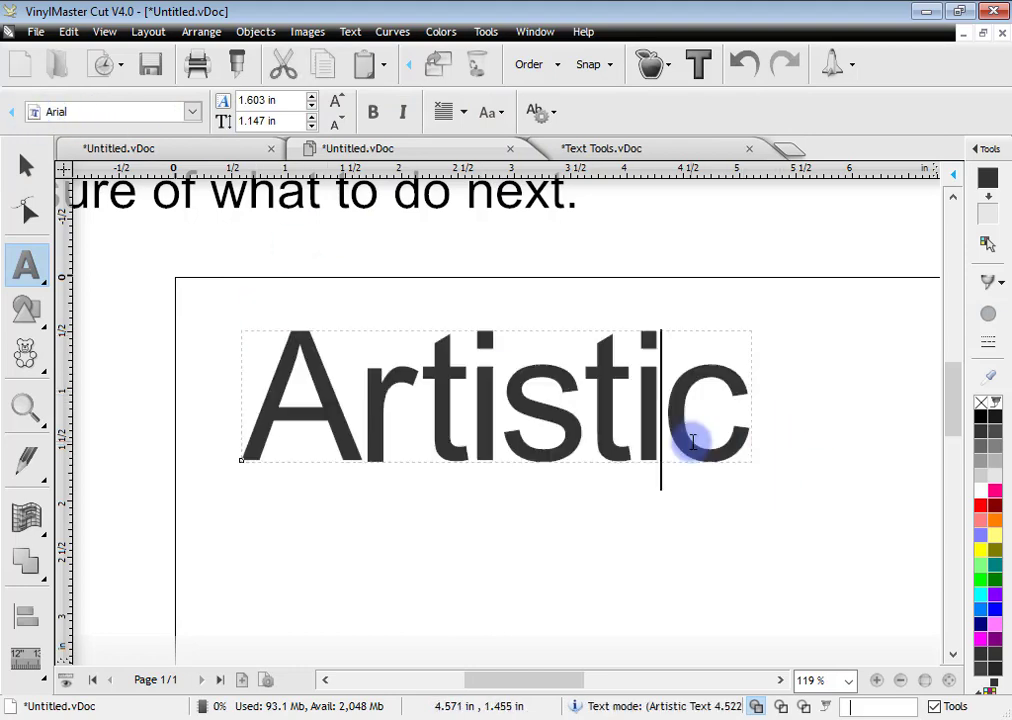
click(207, 148)
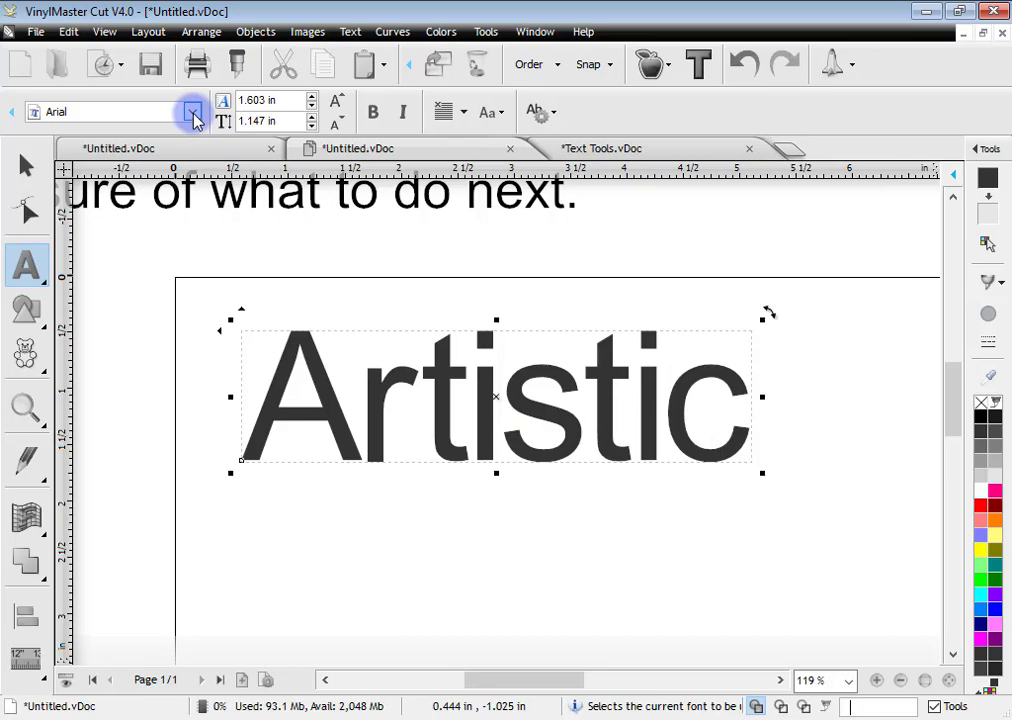
click(193, 114)
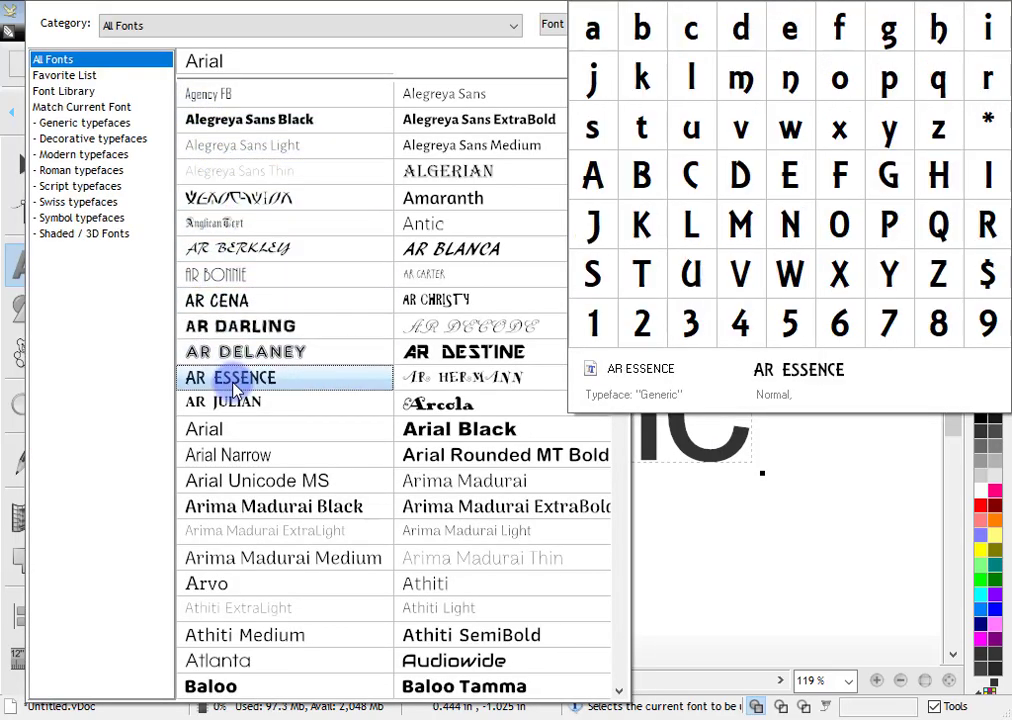
scroll(235, 390, down, 1)
scroll(235, 390, down, 1)
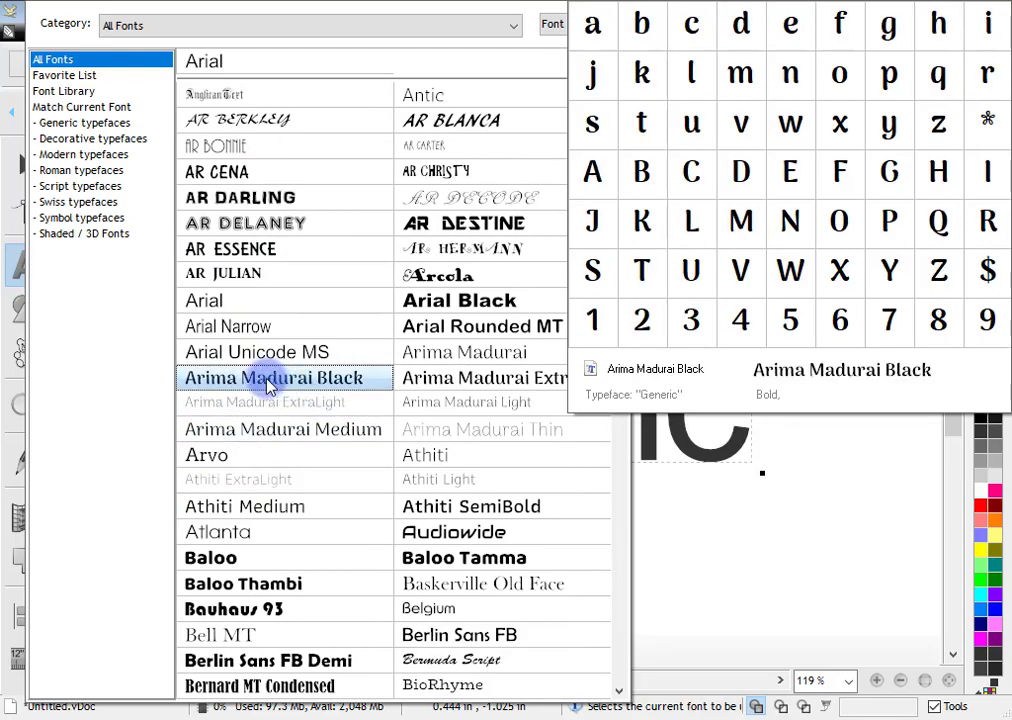
click(303, 388)
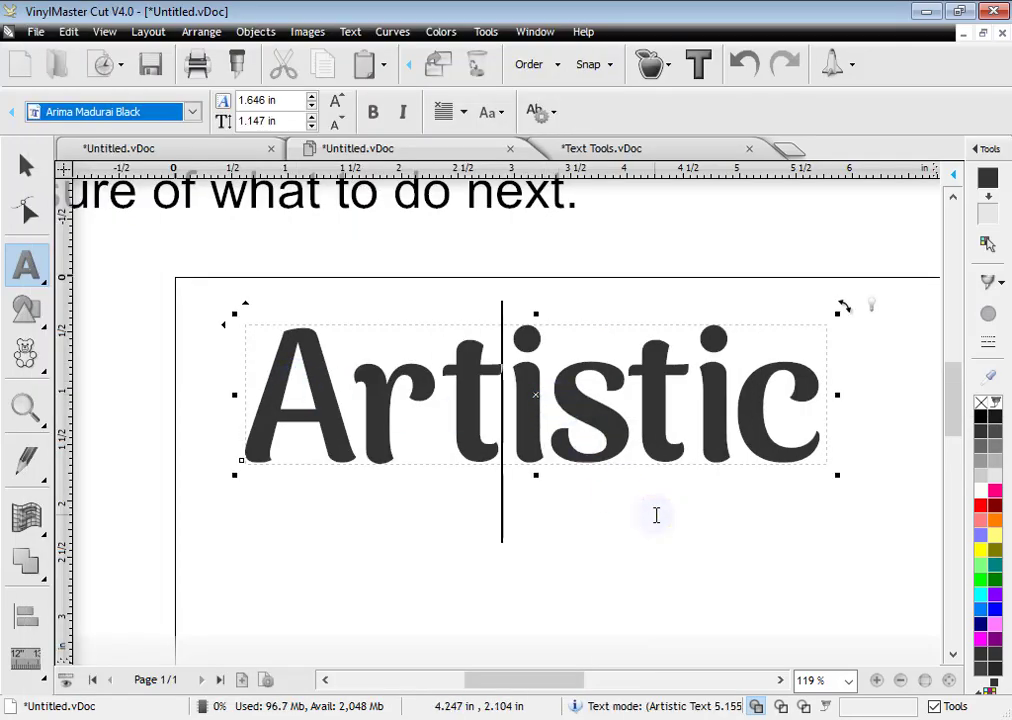
Change the font of the Artistic text to Britannic Bold
click(194, 113)
scroll(339, 241, down, 5)
scroll(400, 390, down, 2)
click(456, 462)
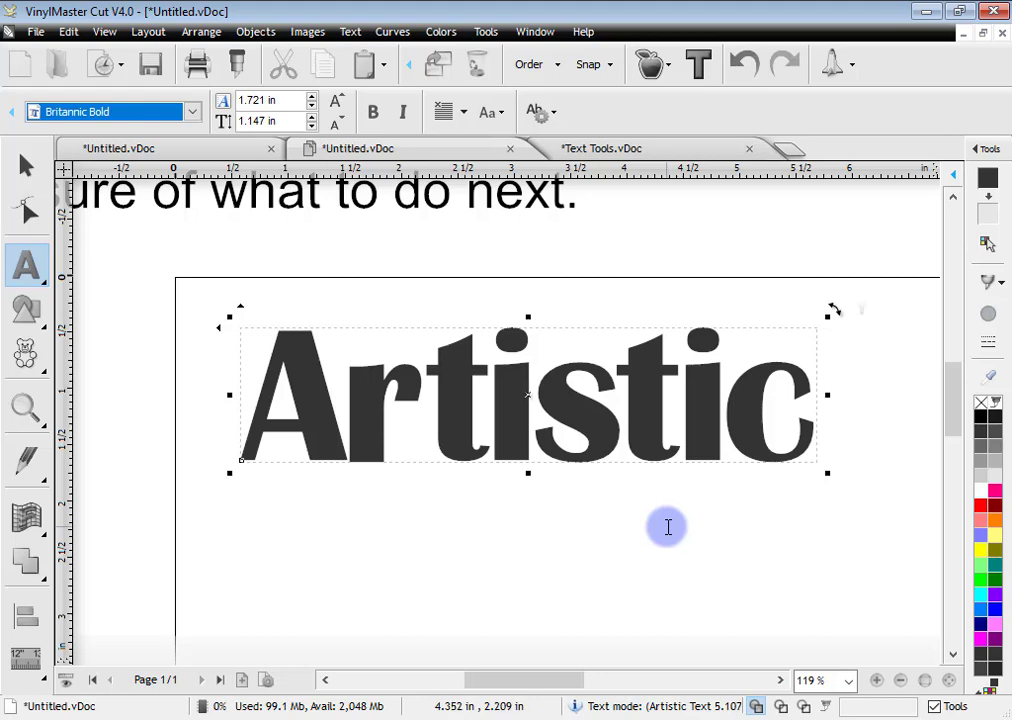
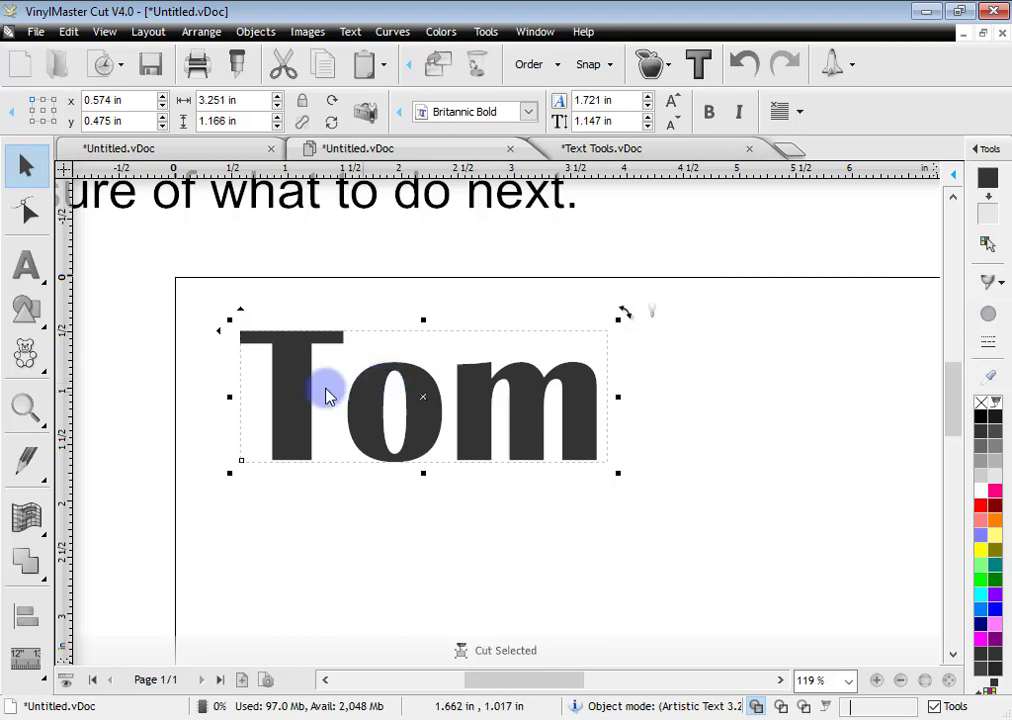
Select the capital T of the three-letter text and view the explanation of its physical size
click(26, 264)
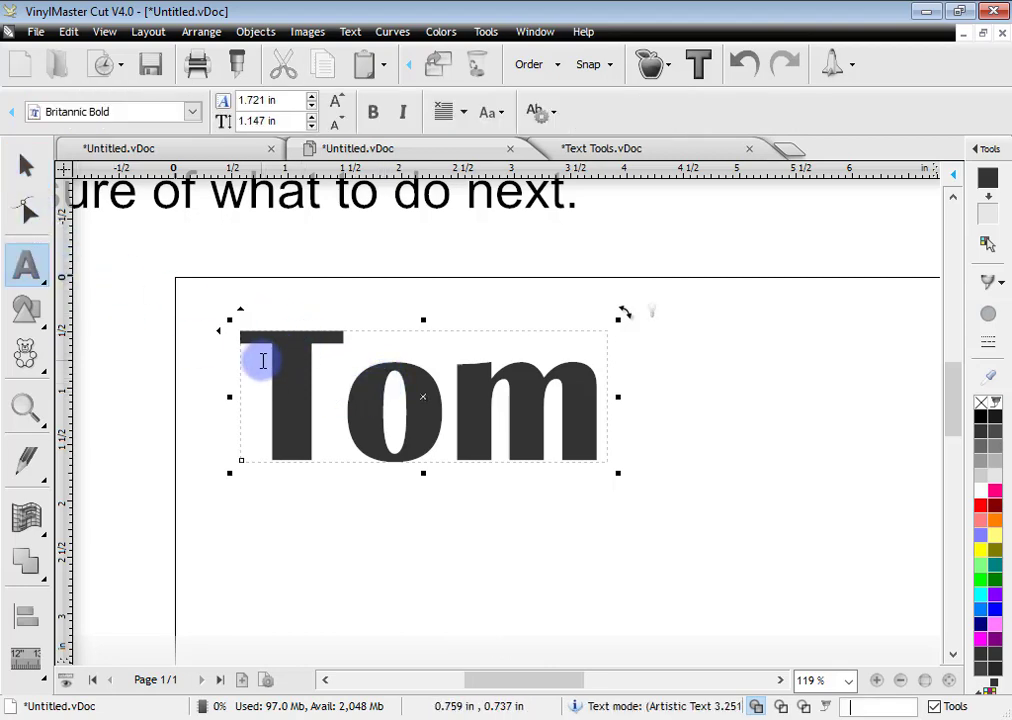
drag(262, 361, 321, 366)
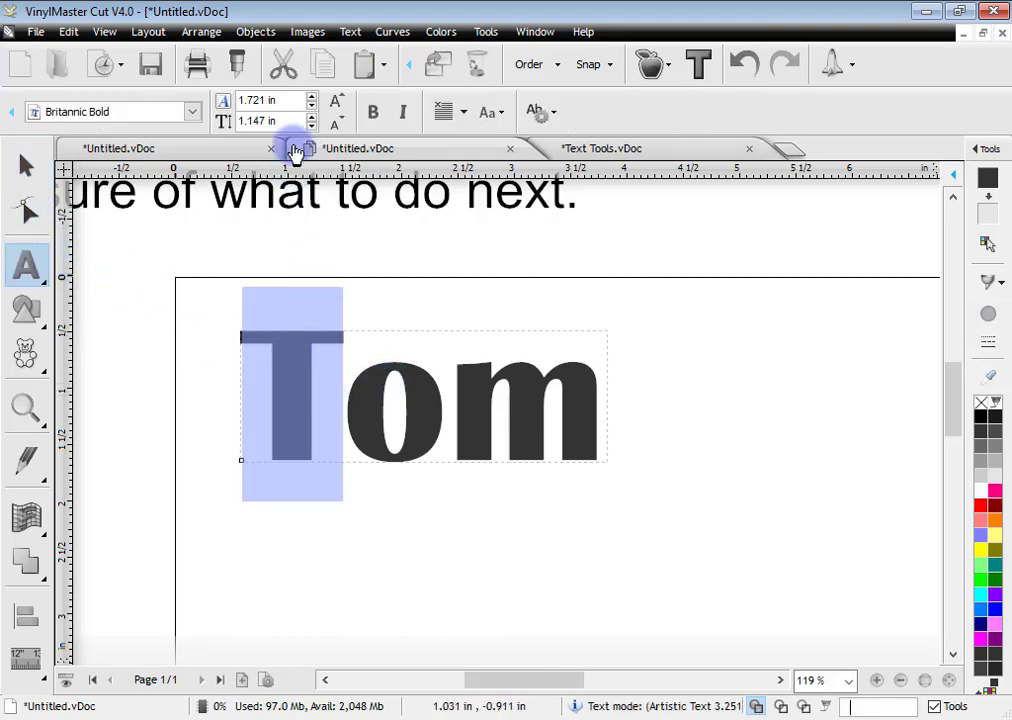
mouse_move(297, 119)
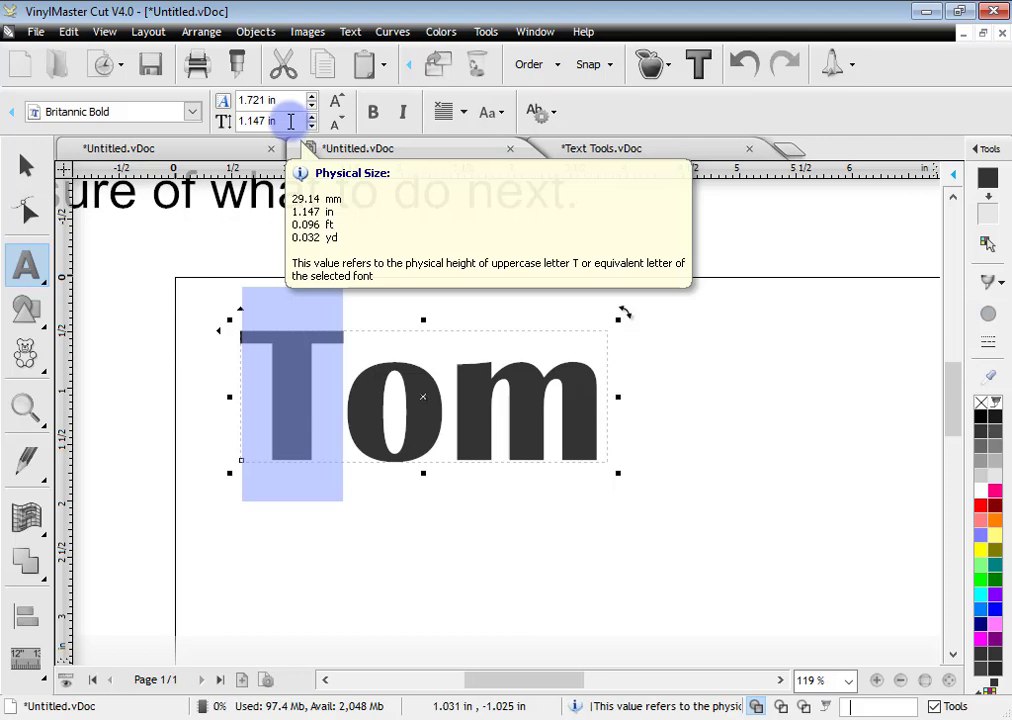
Select the whole three-letter text and set its physical size to 2 in
drag(275, 348, 628, 380)
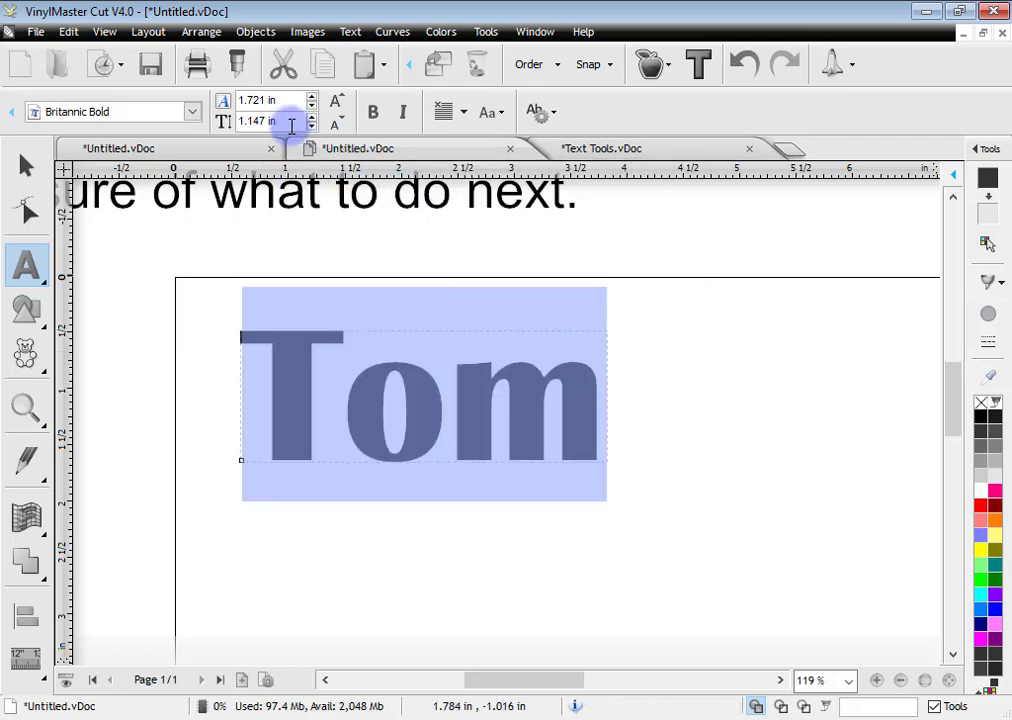
drag(292, 121, 217, 111)
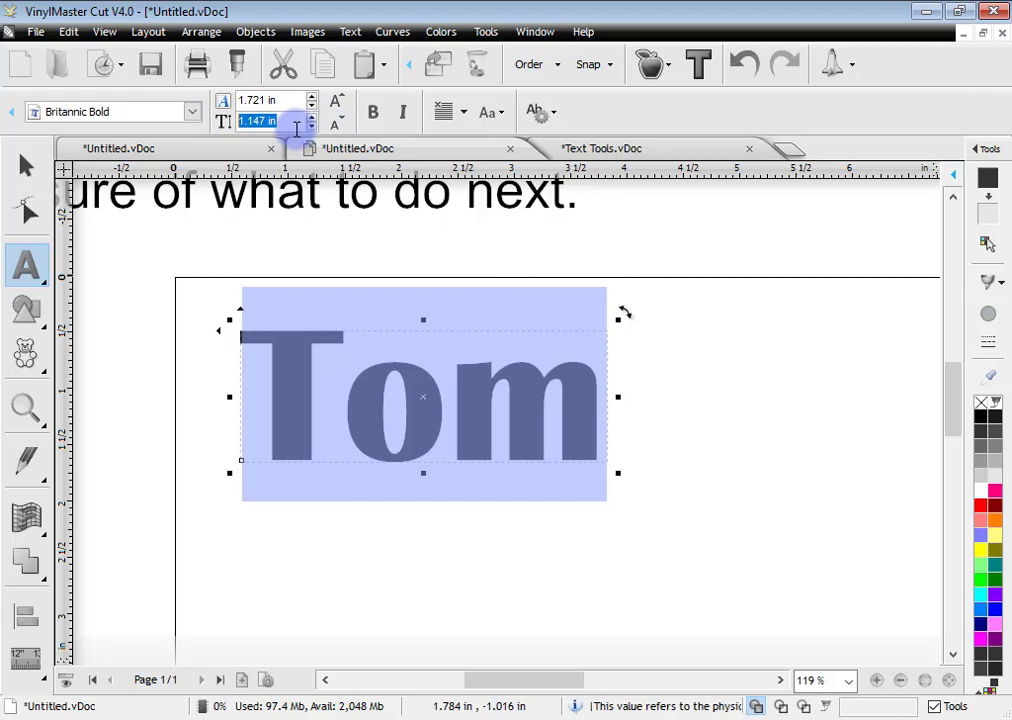
text(2)
key(Return)
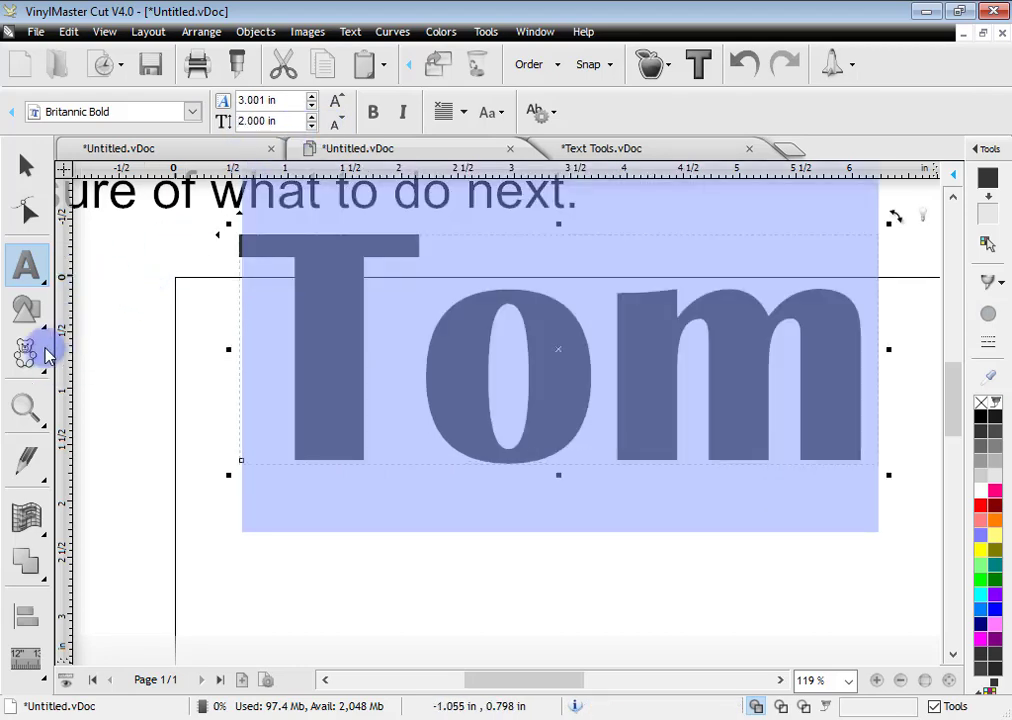
Draw a rectangle about 0.70 in wide and 2.00 in high, and place it just left of the capital T
mouse_move(26, 314)
click(81, 322)
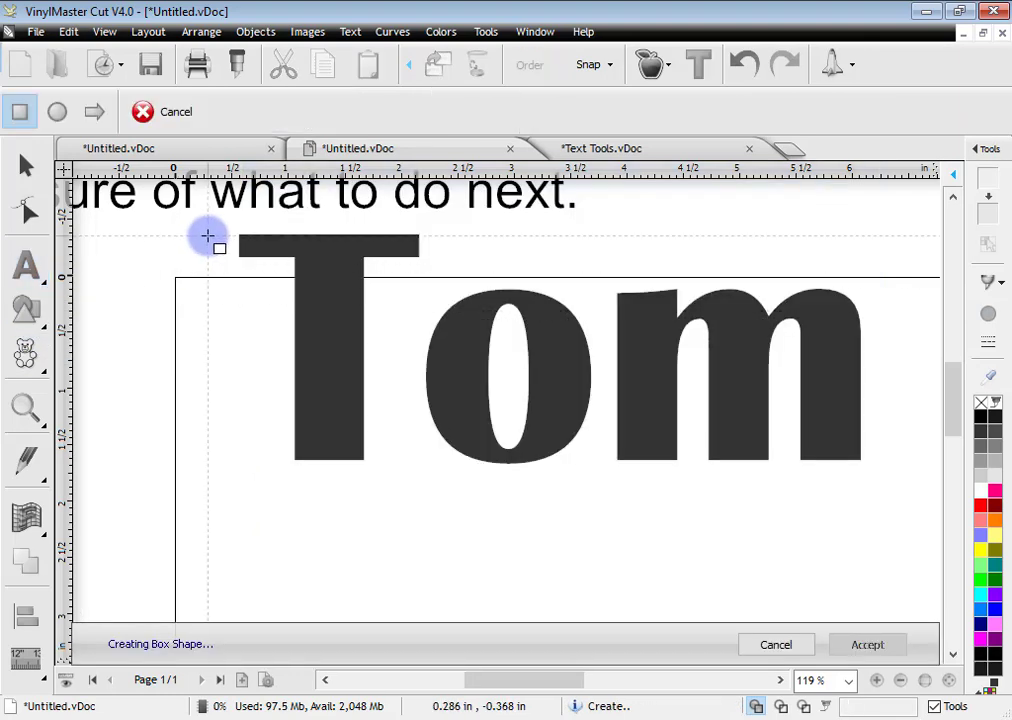
drag(208, 234, 288, 459)
drag(248, 361, 193, 364)
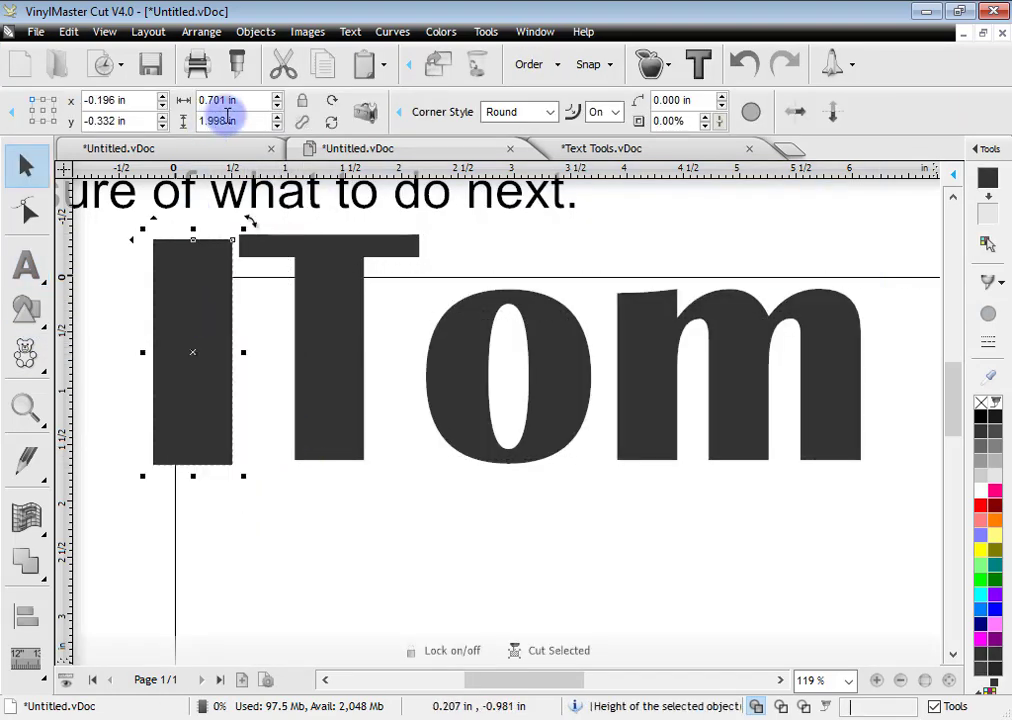
Set the rectangle's height to 2 in, compare it with the height of the capital T, and delete it
drag(241, 125, 190, 124)
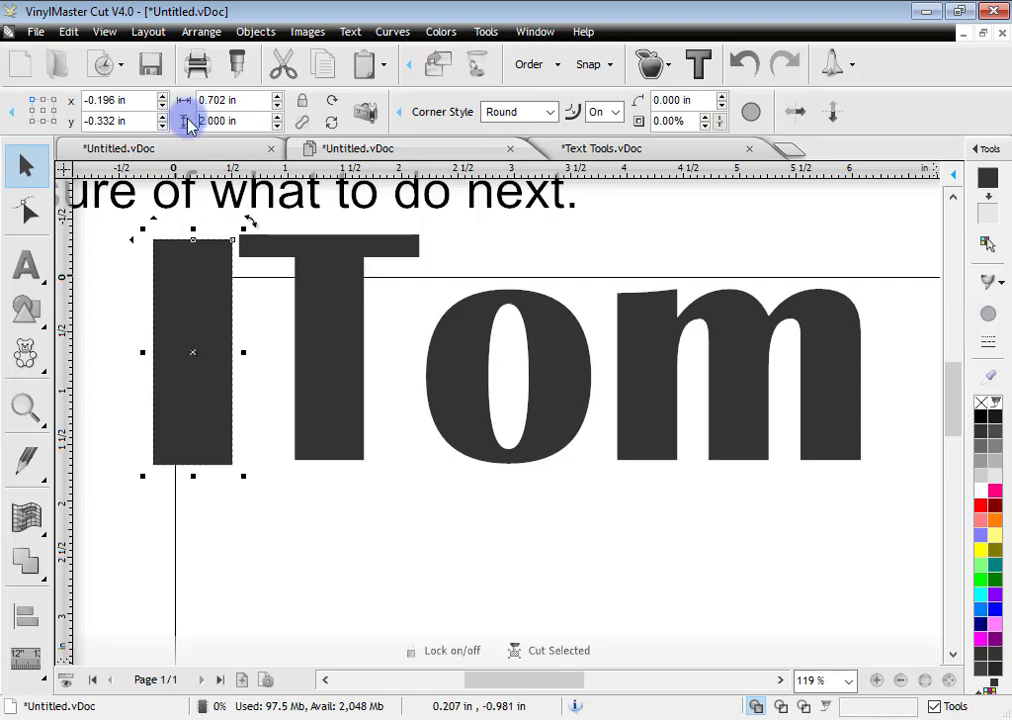
mouse_move(199, 384)
mouse_down()
mouse_move(244, 364)
mouse_move(192, 376)
mouse_up()
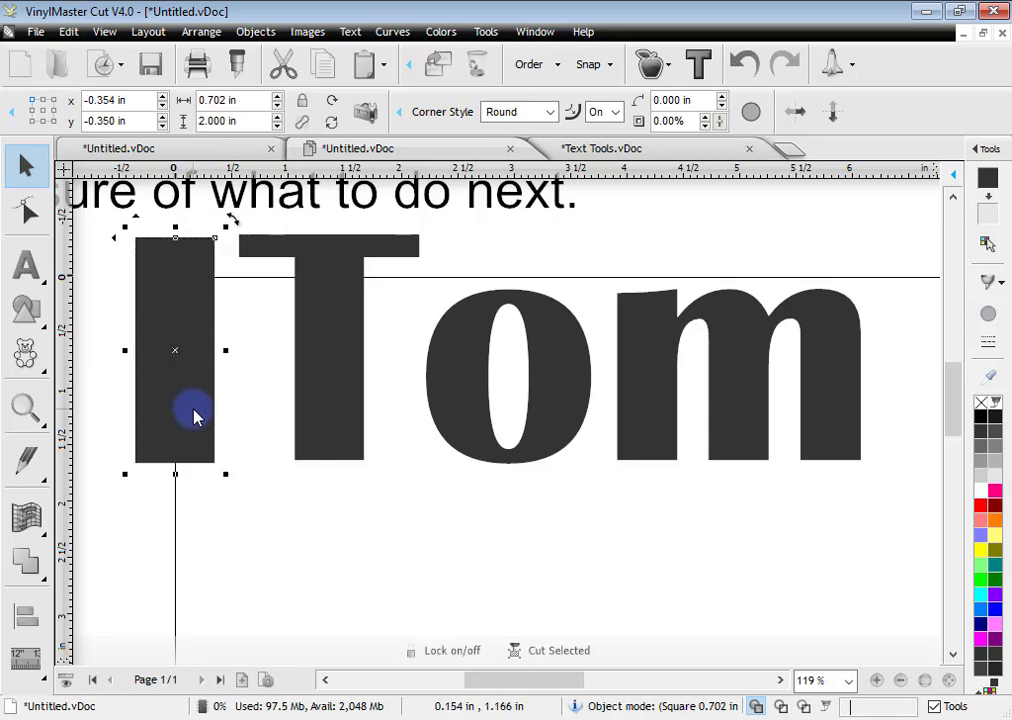
key(Delete)
Move the three-letter text down inside the page, to about X 0.231 in and Y 0.490 in
click(337, 355)
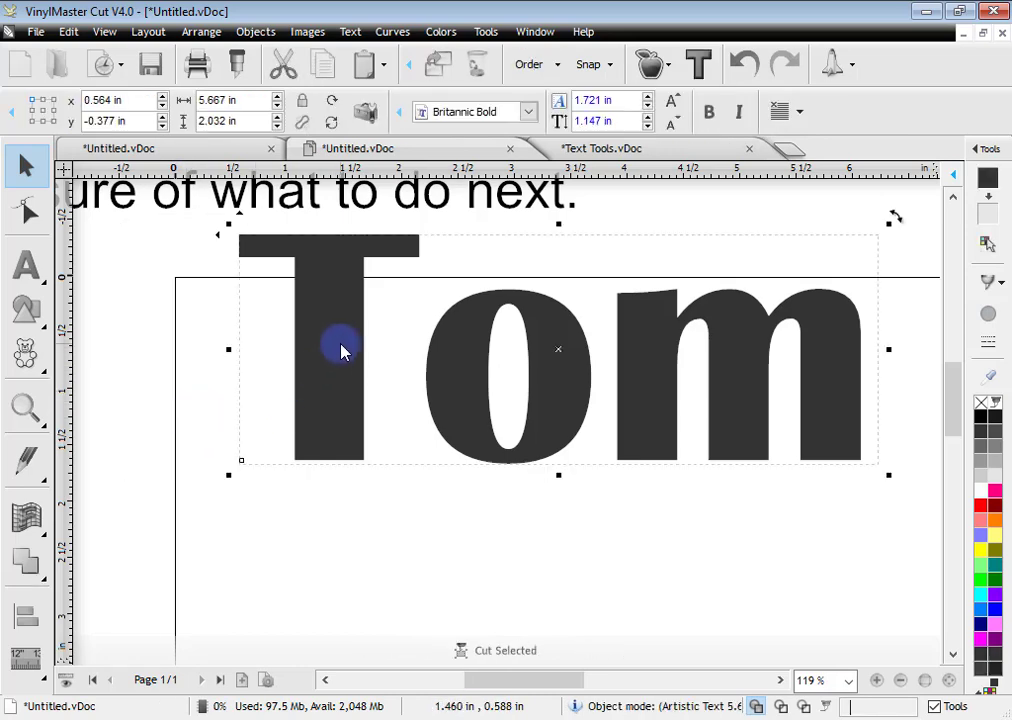
drag(341, 350, 305, 449)
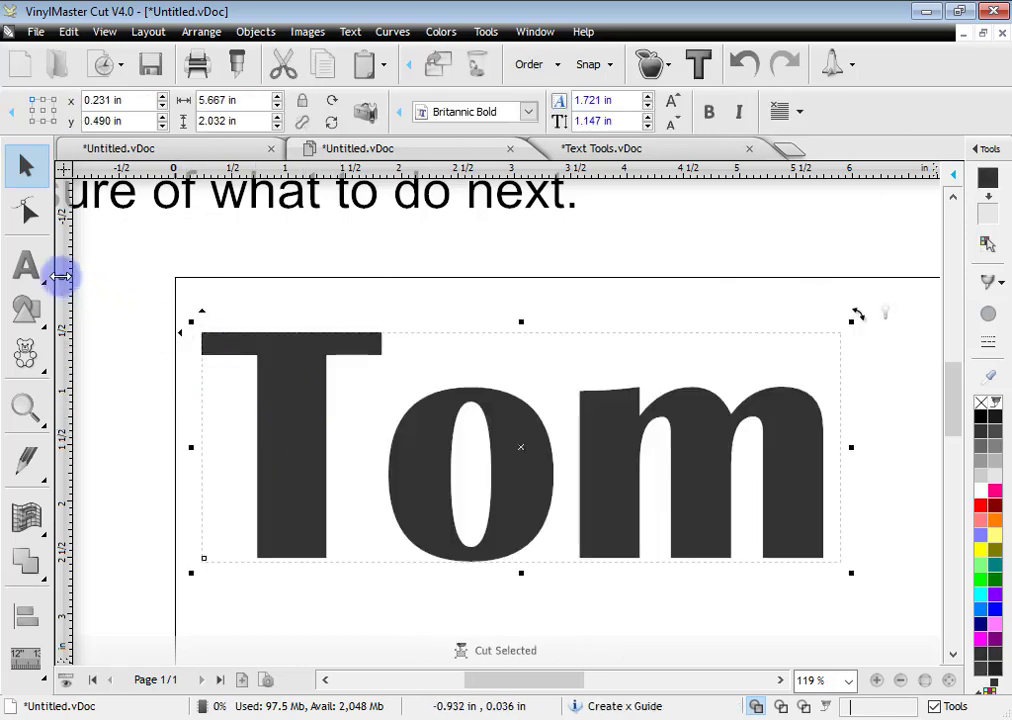
Open the three-letter text for editing, highlight only the capital T to inspect its physical size, and return to object selection
click(30, 268)
click(436, 402)
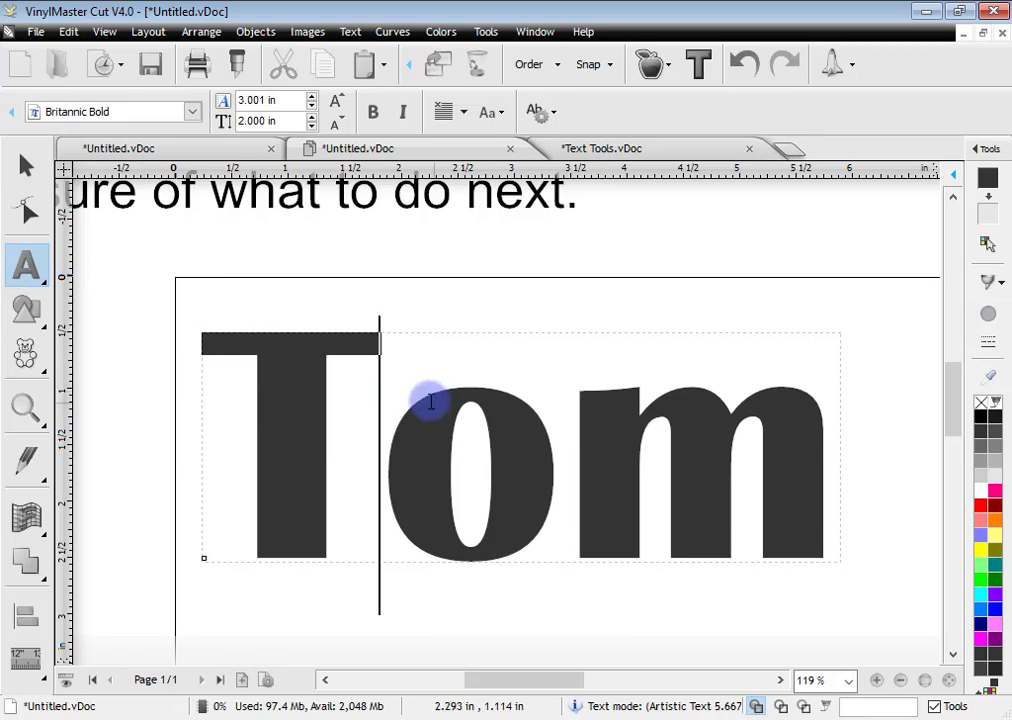
click(386, 343)
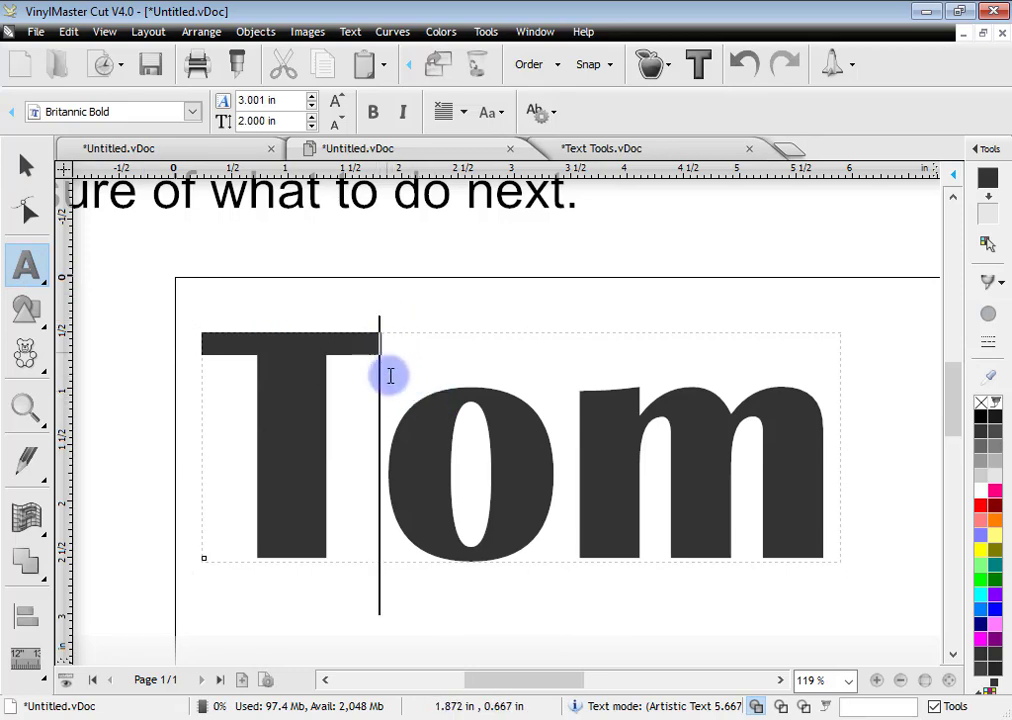
drag(248, 402, 345, 400)
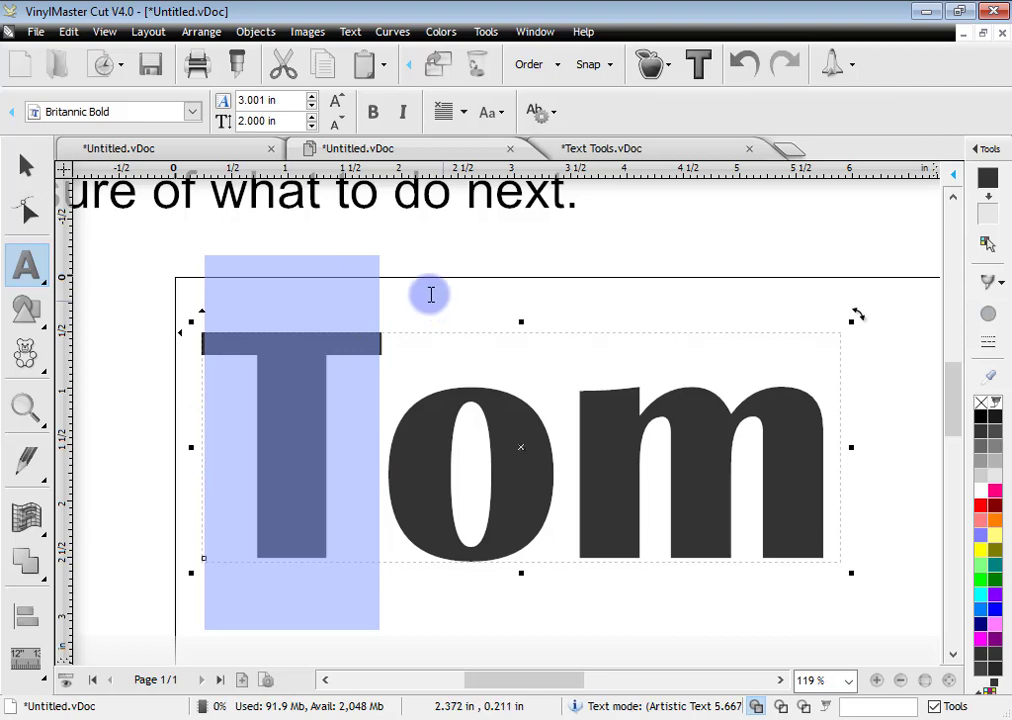
click(26, 162)
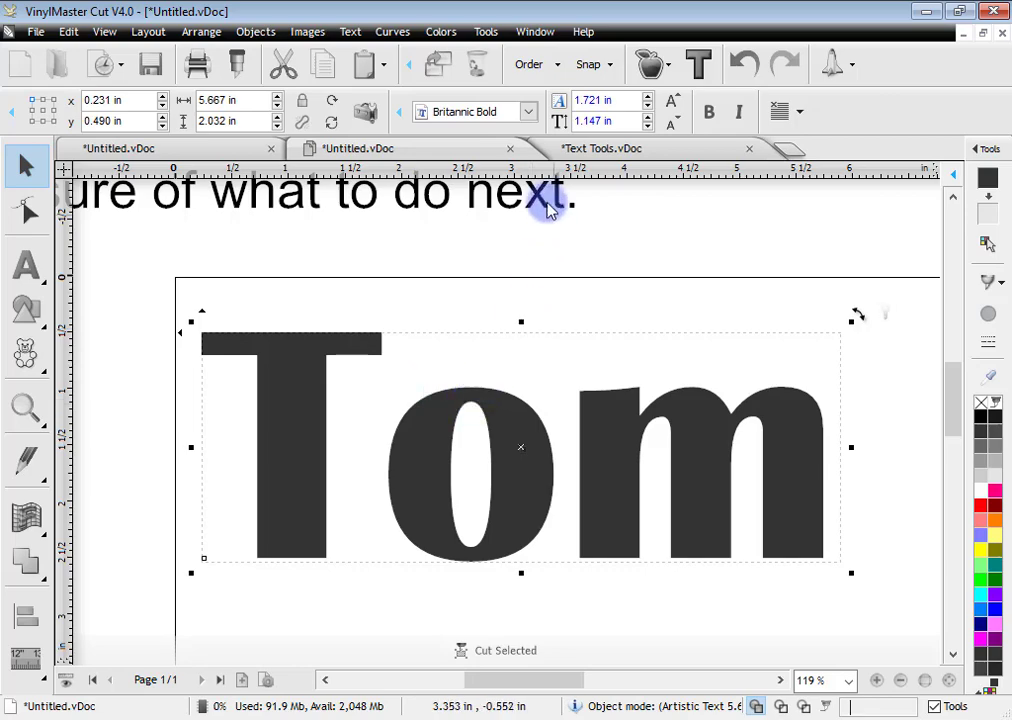
Change the font of the whole three-letter text to Arial and open the text for editing
click(530, 110)
click(614, 66)
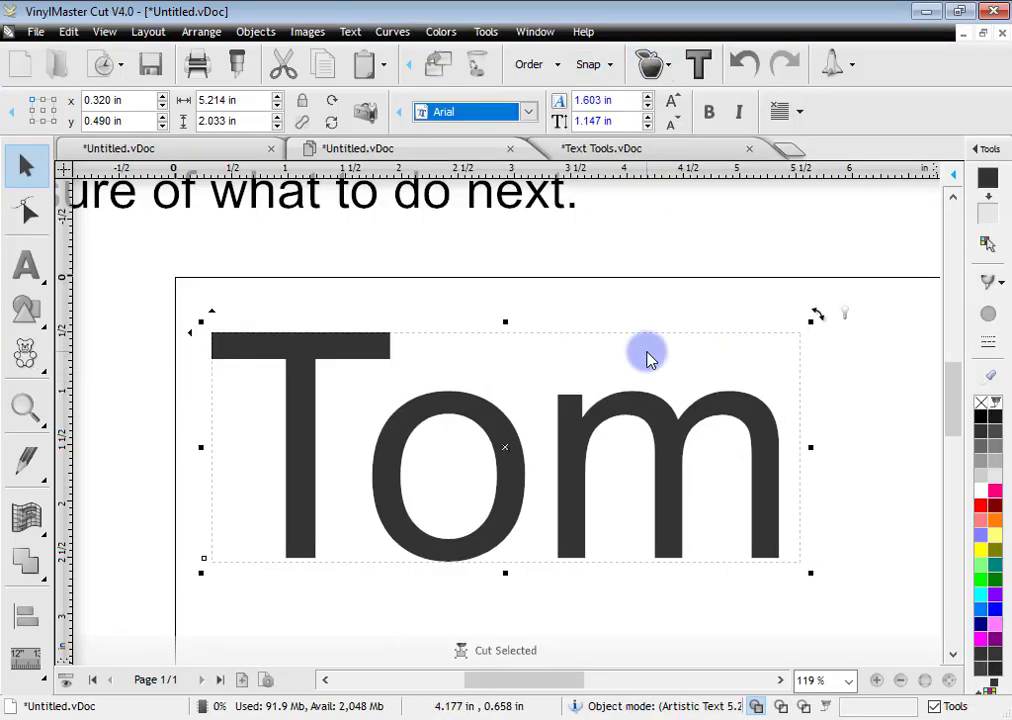
click(14, 279)
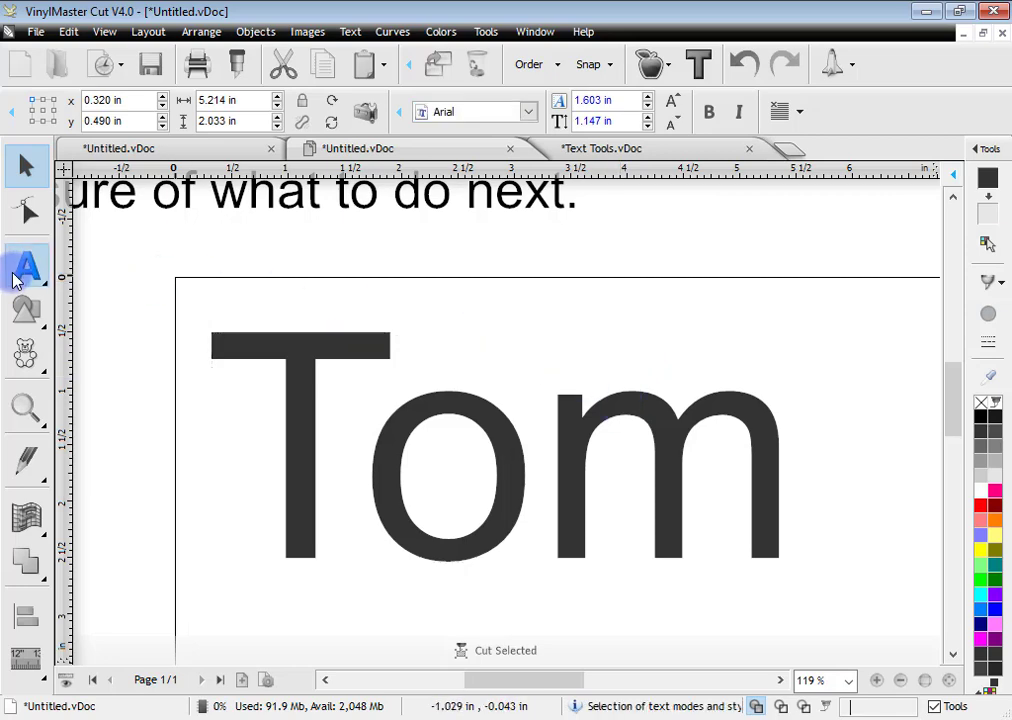
click(416, 385)
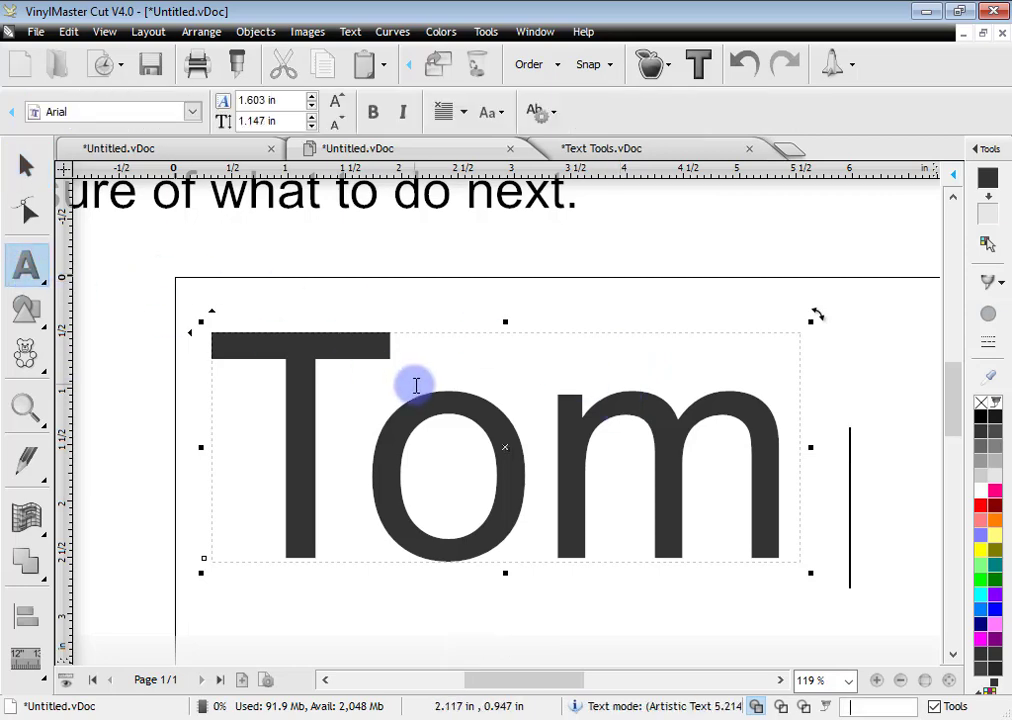
Try bold and italic on the text in several combinations, and reset its style to Normal
click(372, 113)
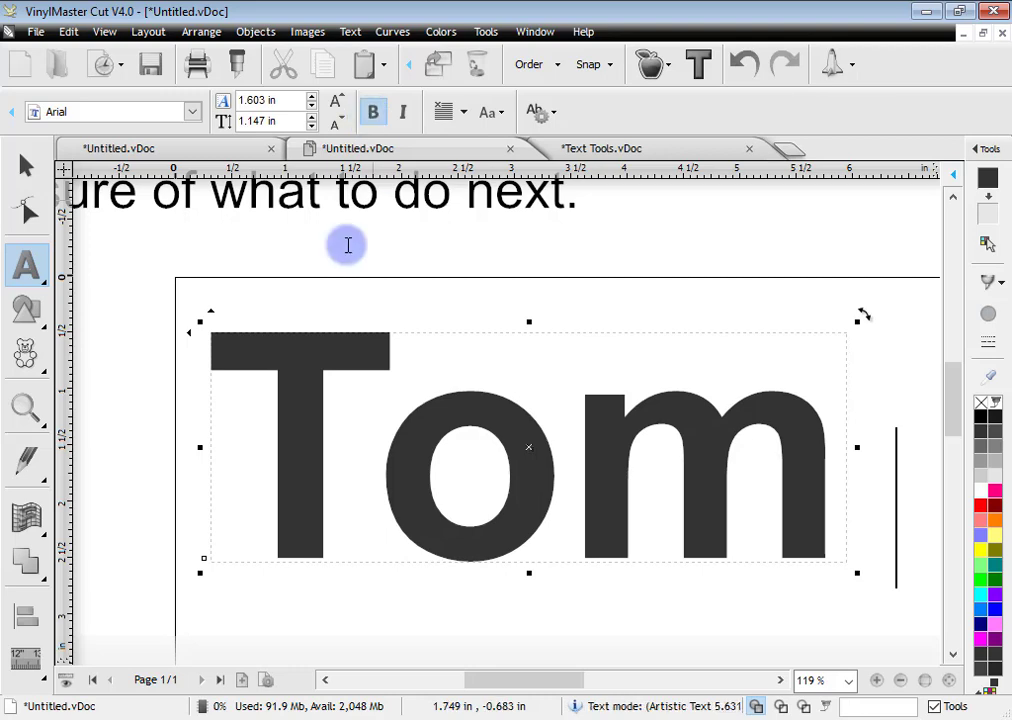
click(403, 112)
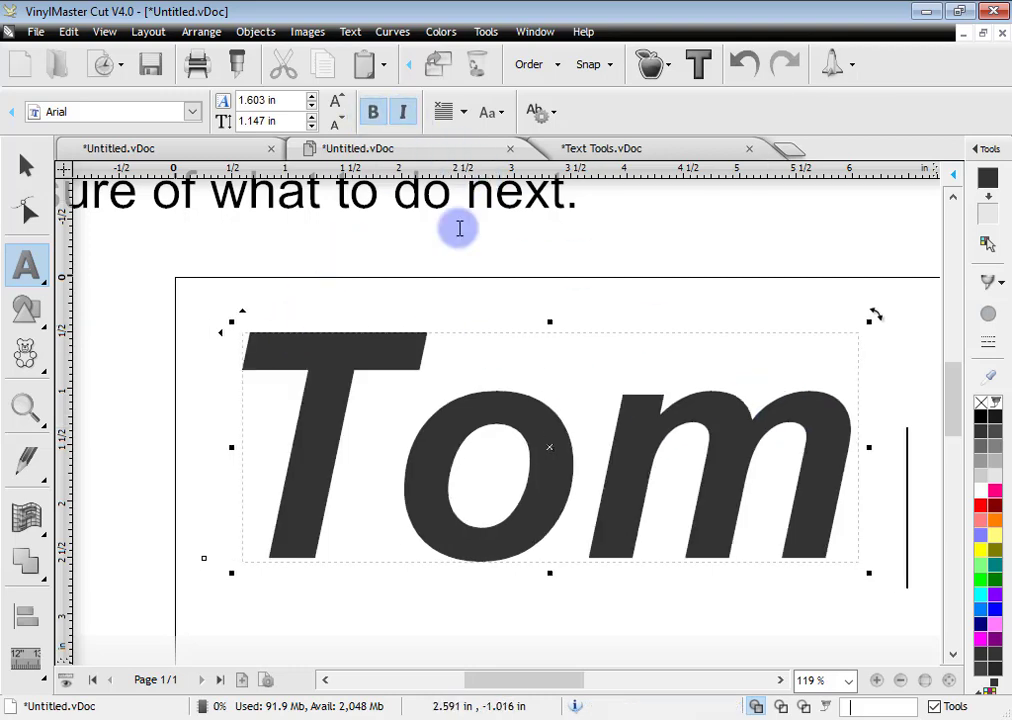
click(378, 112)
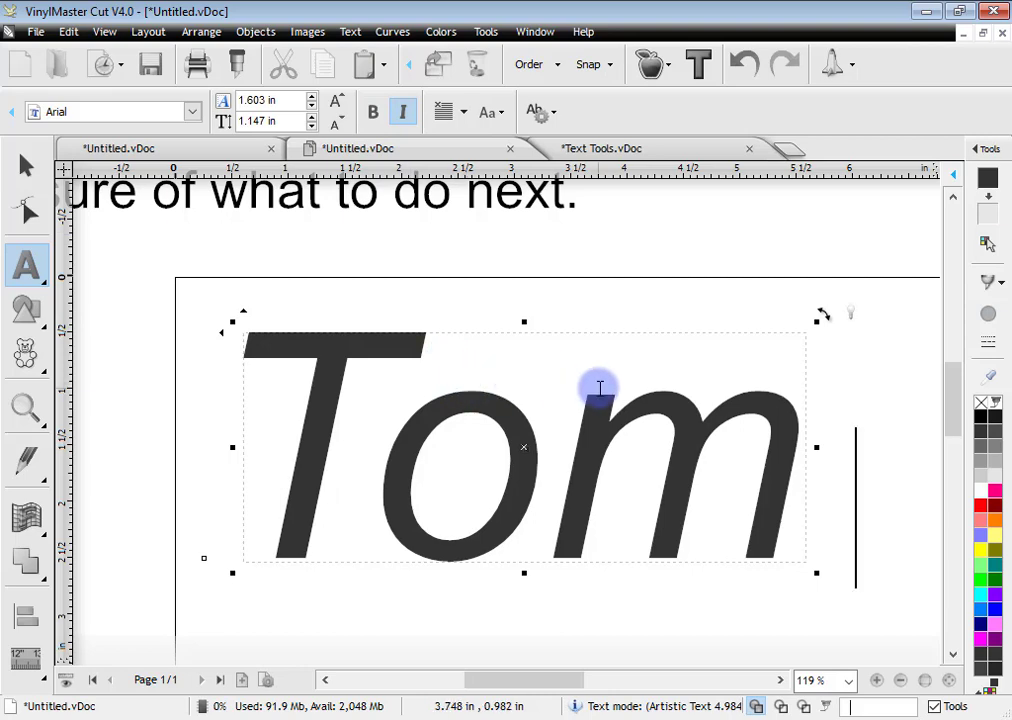
click(373, 113)
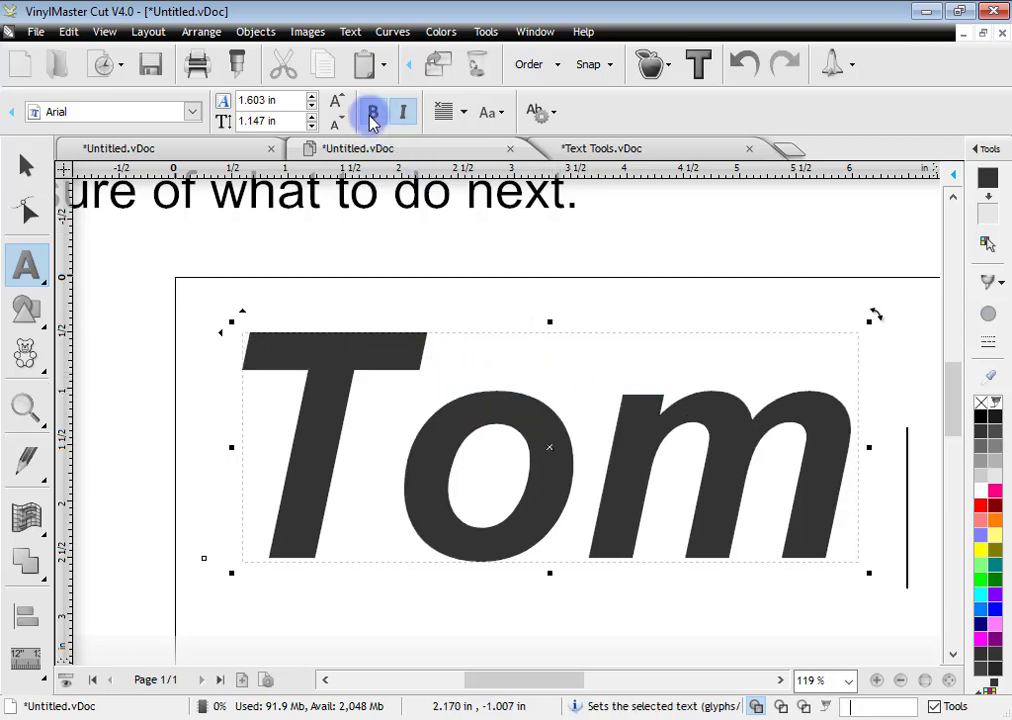
click(403, 114)
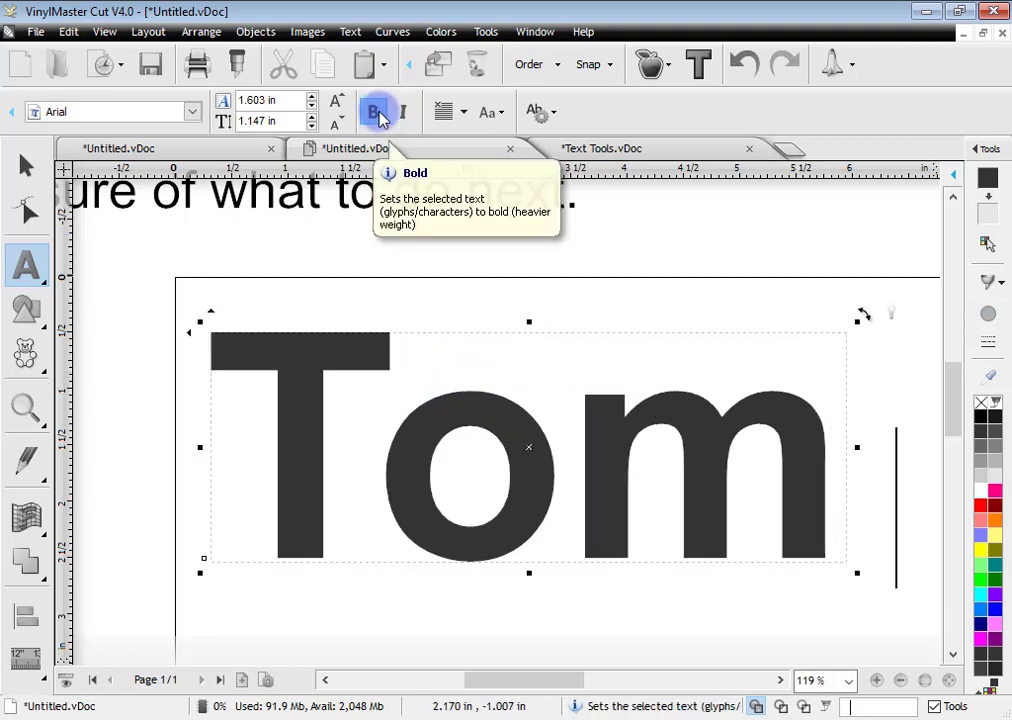
click(350, 33)
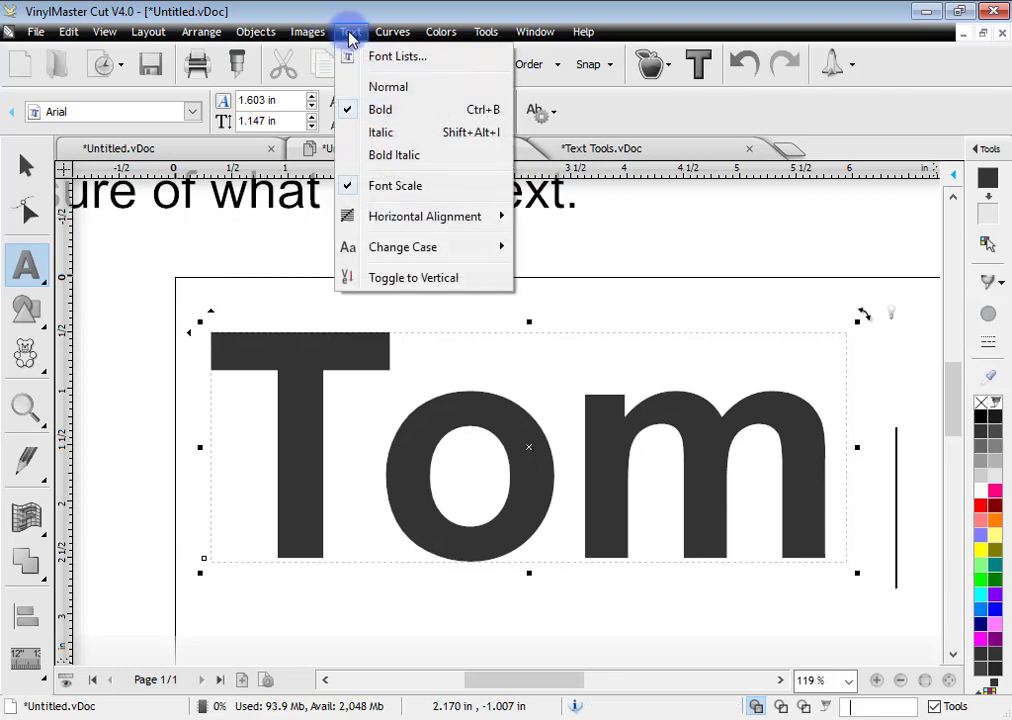
click(428, 95)
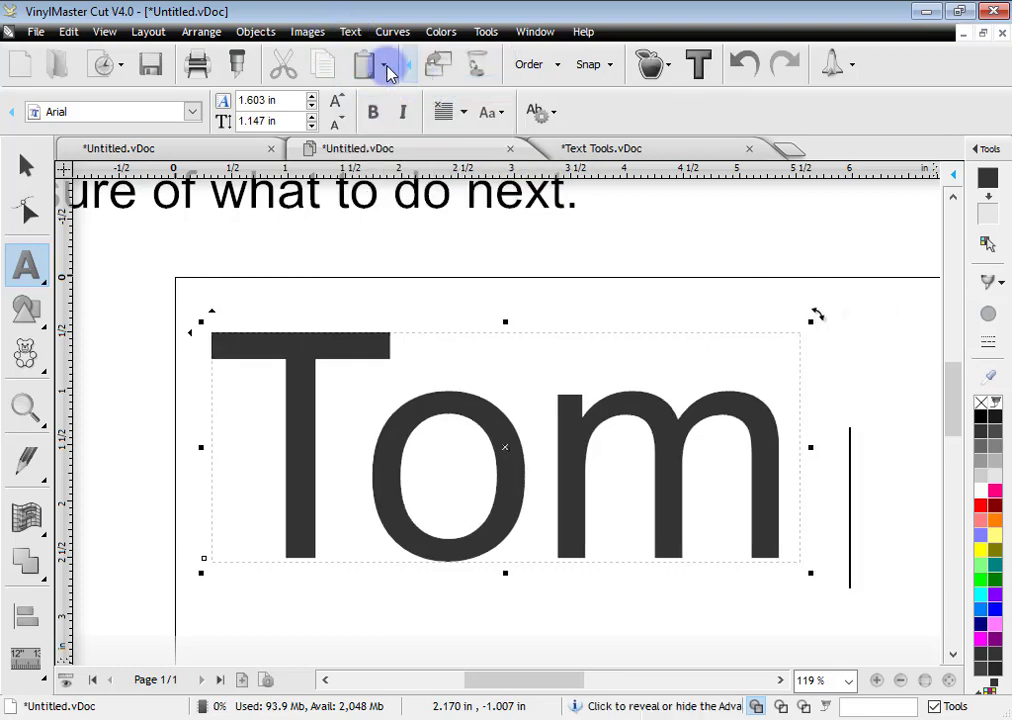
Try the Bold Italic style on the three-letter text and undo it
click(352, 32)
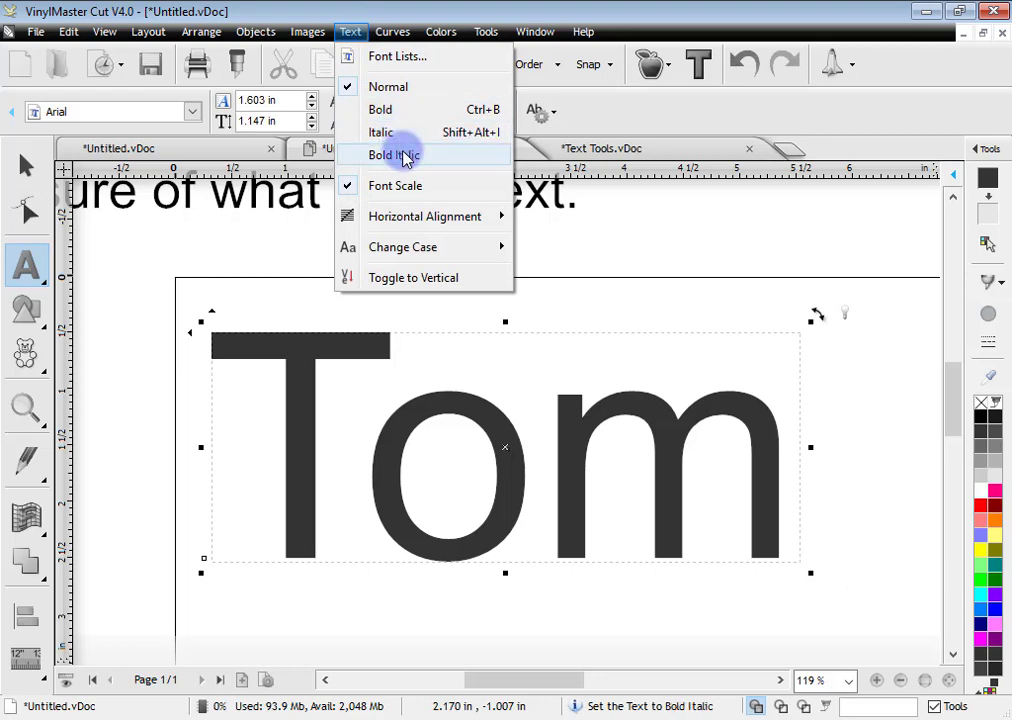
click(400, 154)
key(ctrl+z)
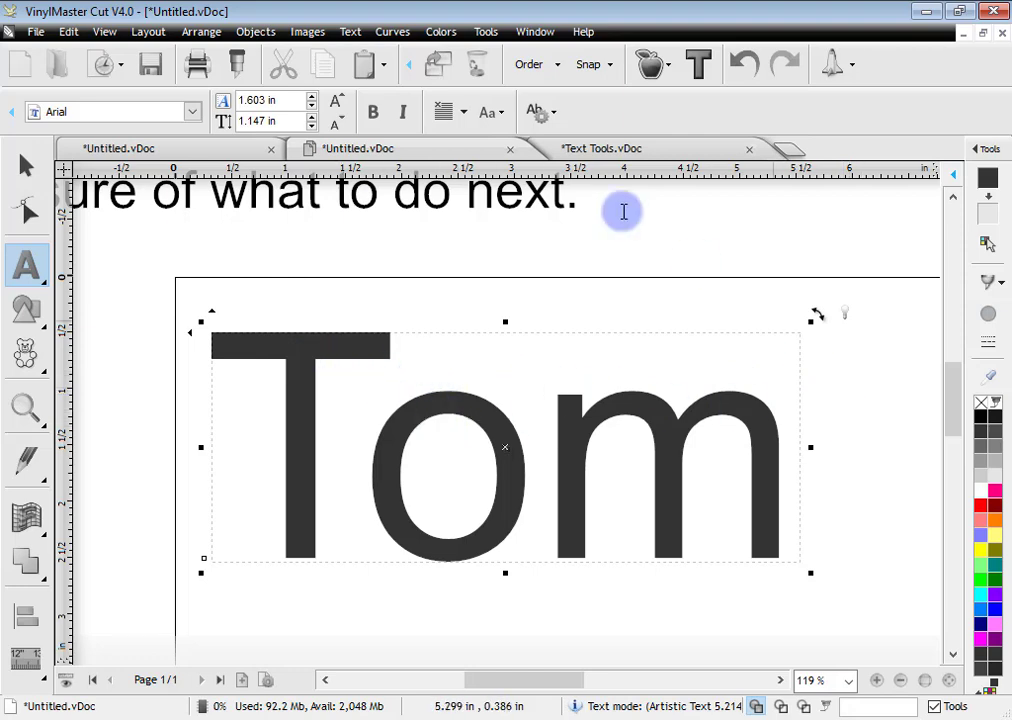
Change the case of the three-letter text to lower case and from that to UPPER CASE
click(349, 31)
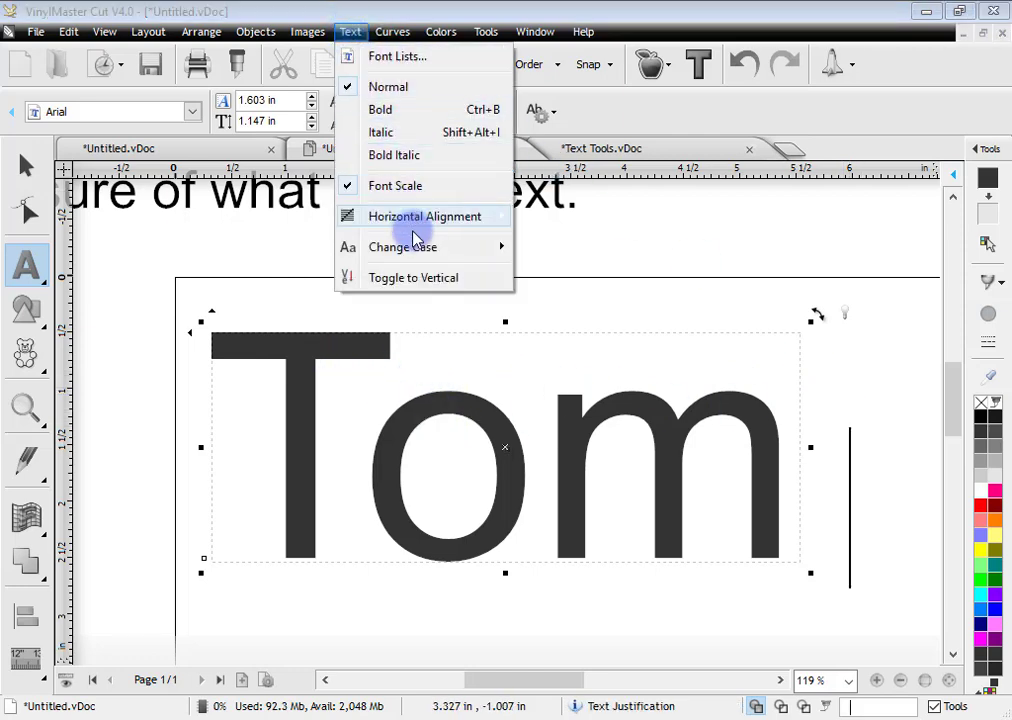
mouse_move(416, 250)
click(569, 248)
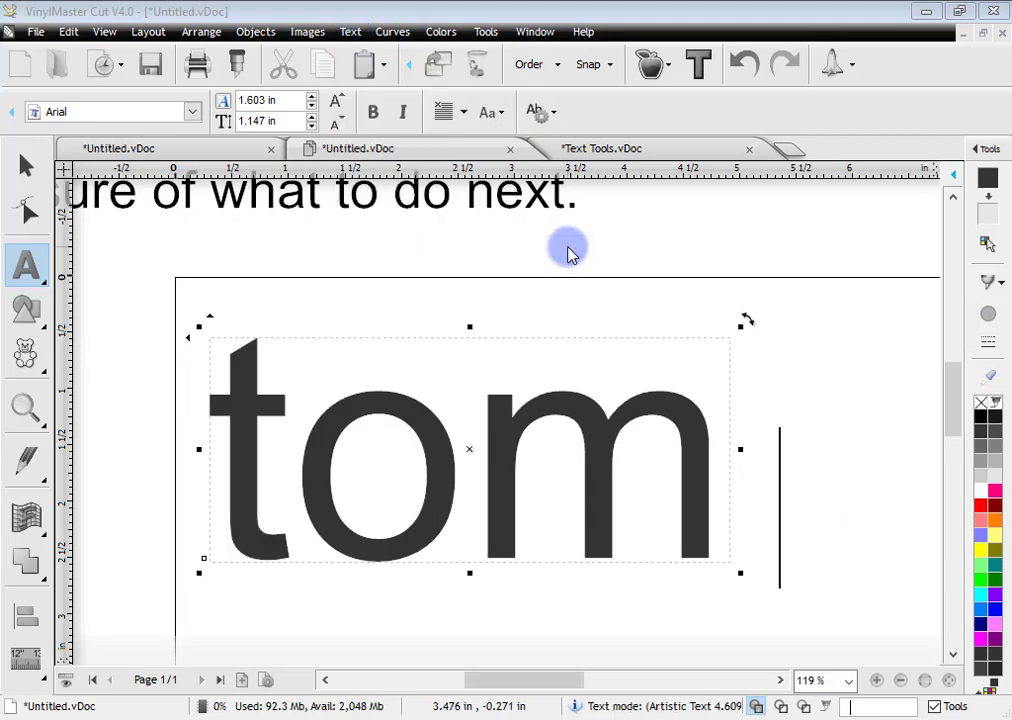
click(352, 31)
mouse_move(418, 248)
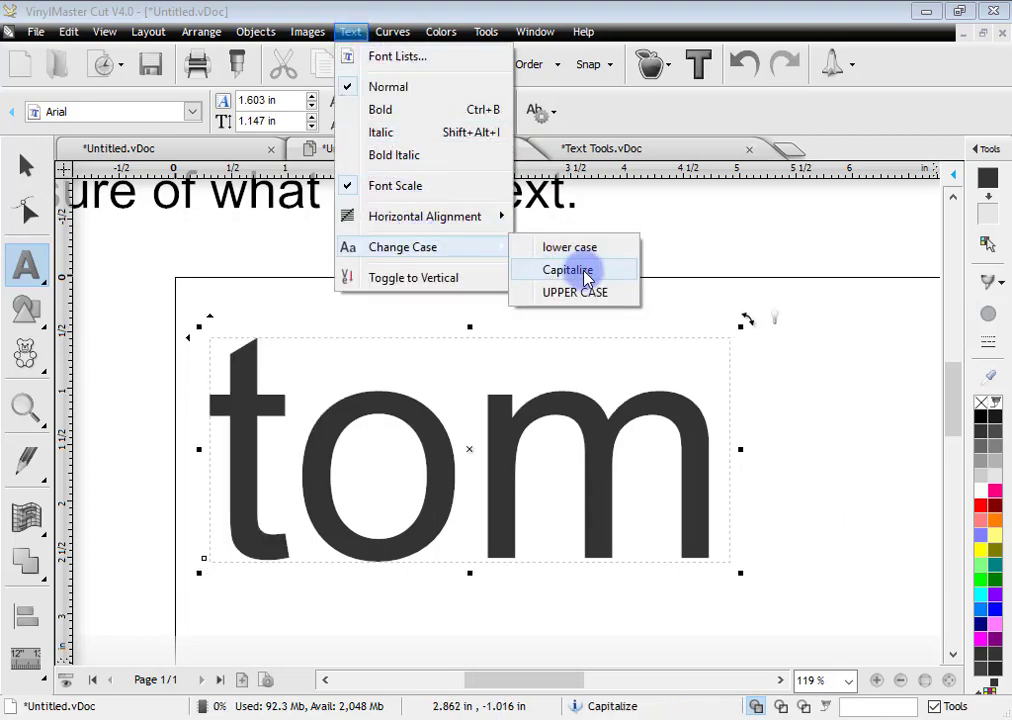
click(580, 291)
Set the case of the three-letter text to Capitalize
click(352, 32)
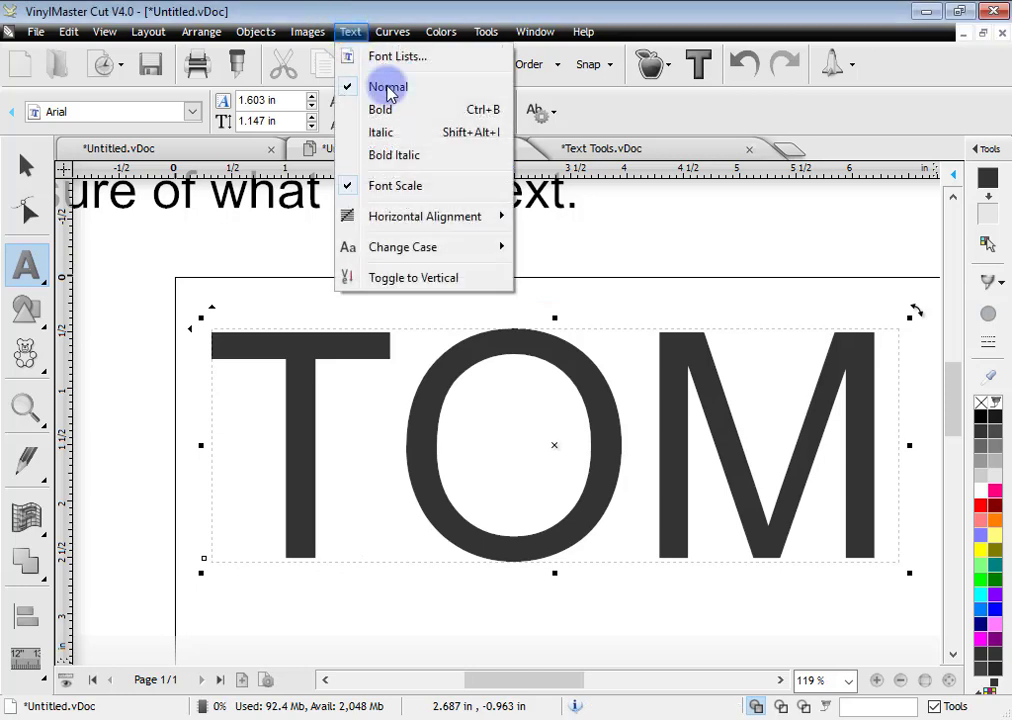
mouse_move(418, 248)
click(568, 270)
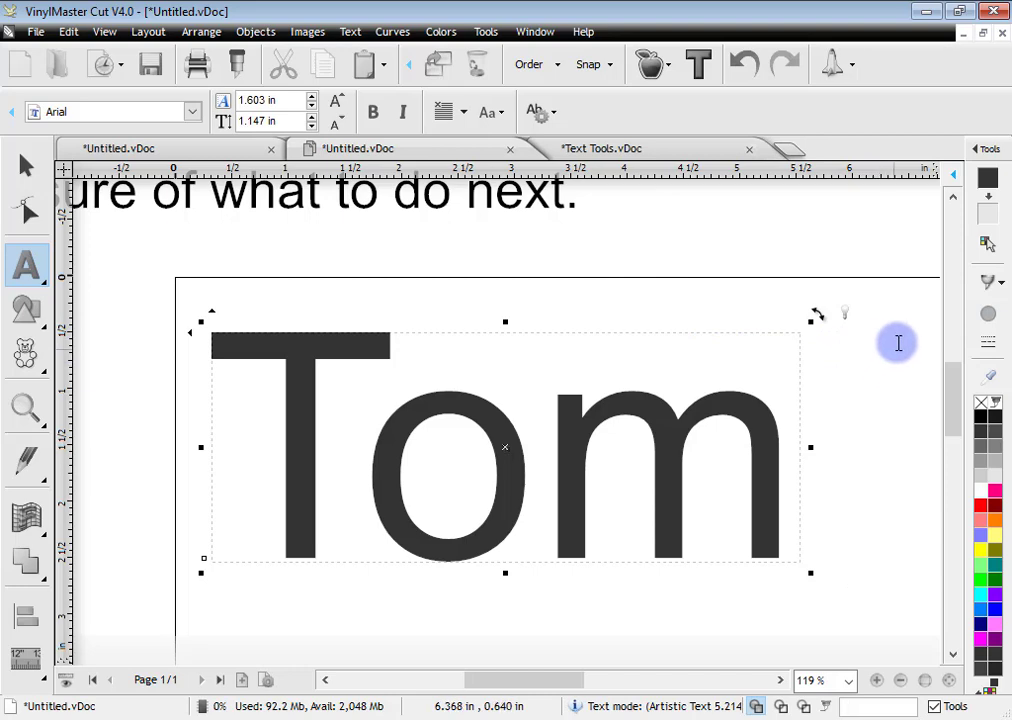
Show Object Manager & Properties in place of Fast Hints and enlarge its property list
click(984, 150)
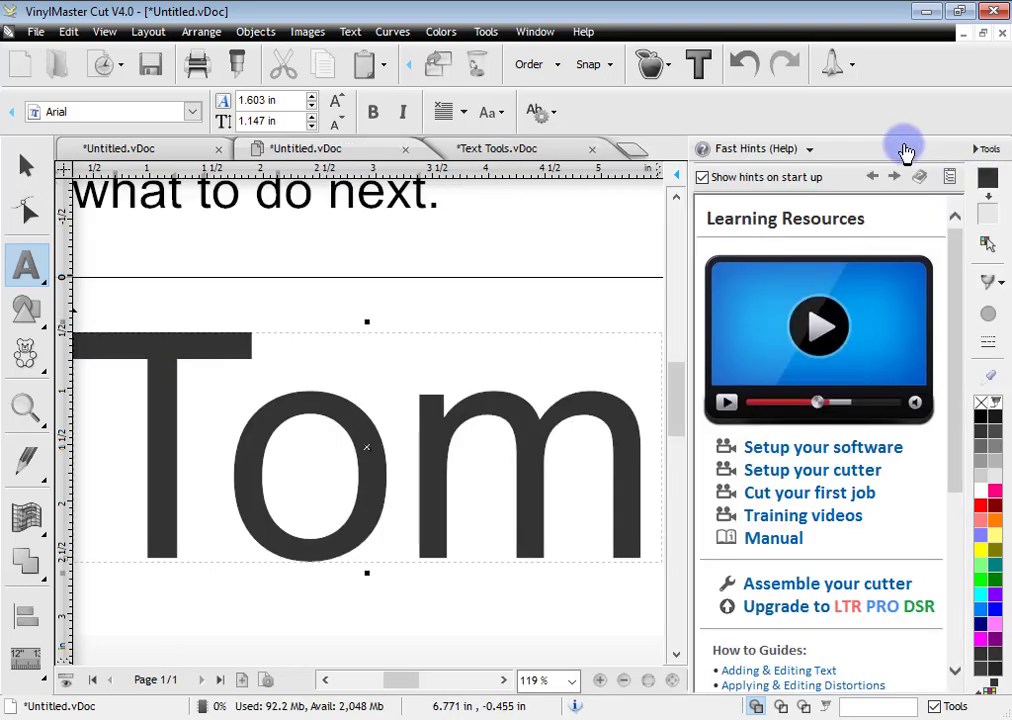
click(810, 150)
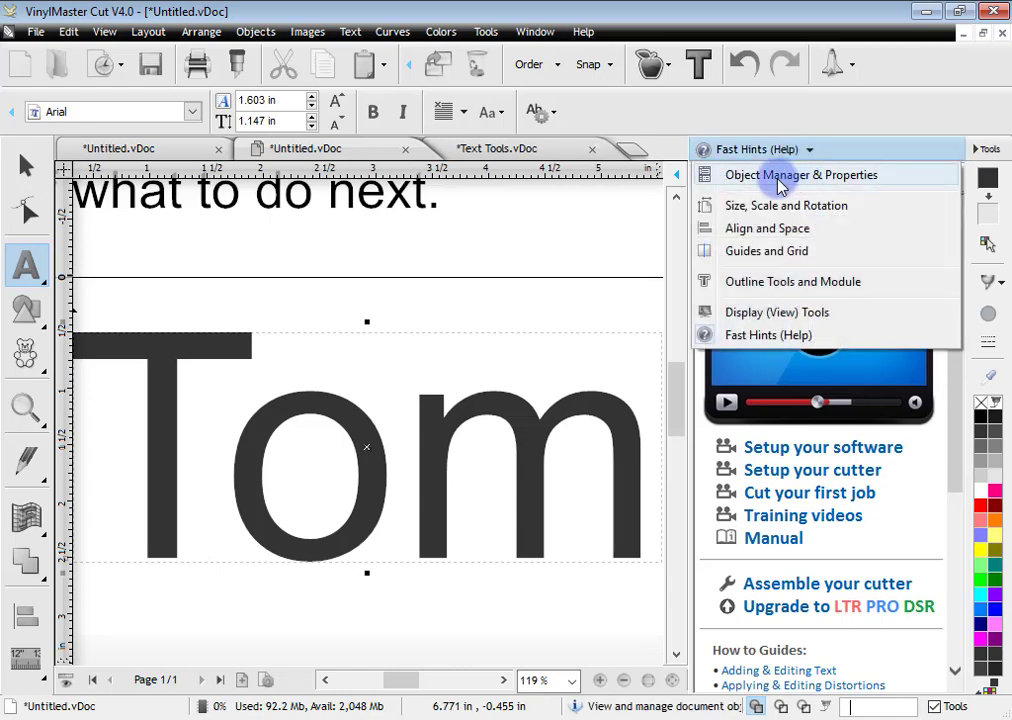
click(818, 178)
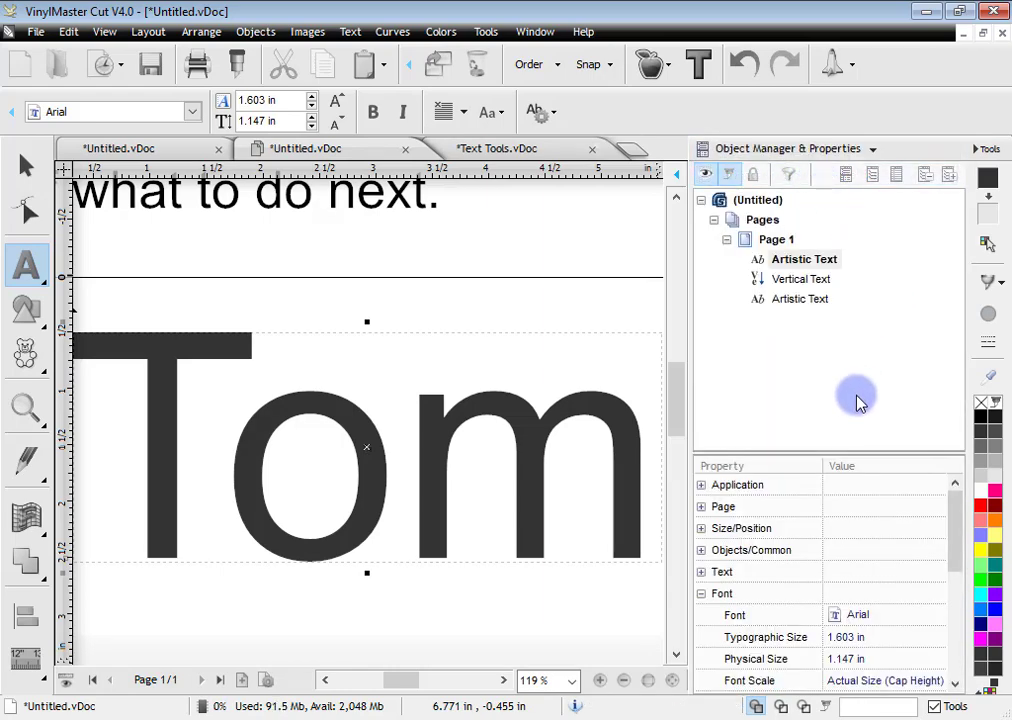
drag(856, 451, 857, 313)
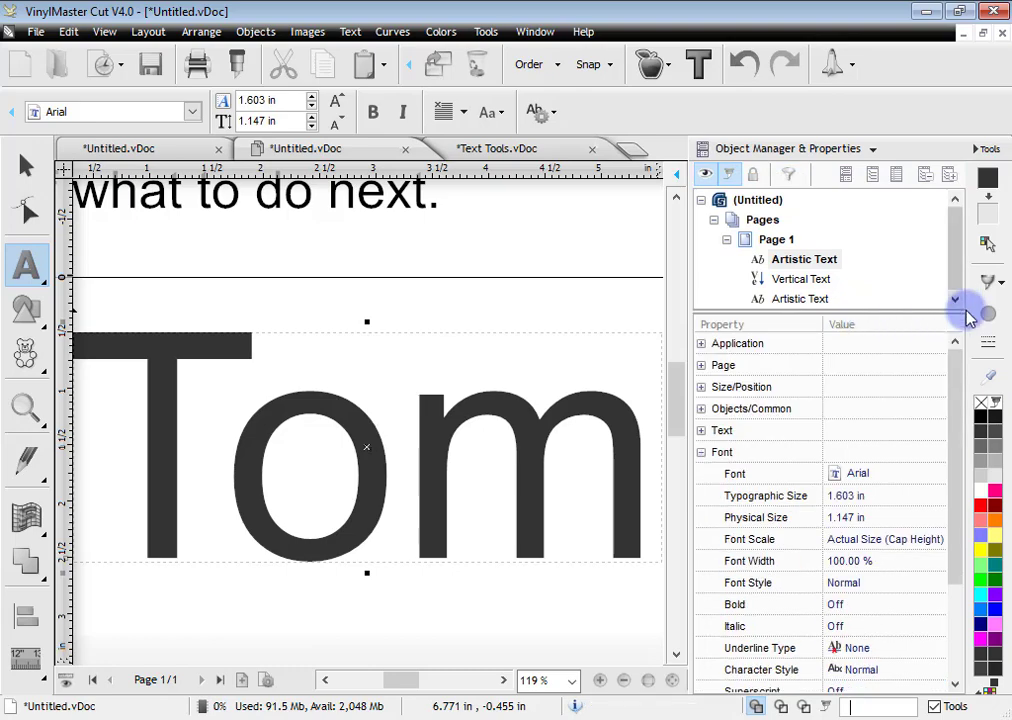
Examine the Font properties of the text and the expanded Text properties, from Bullets through Kerning/Tracking to Vertical
scroll(958, 365, down, 1)
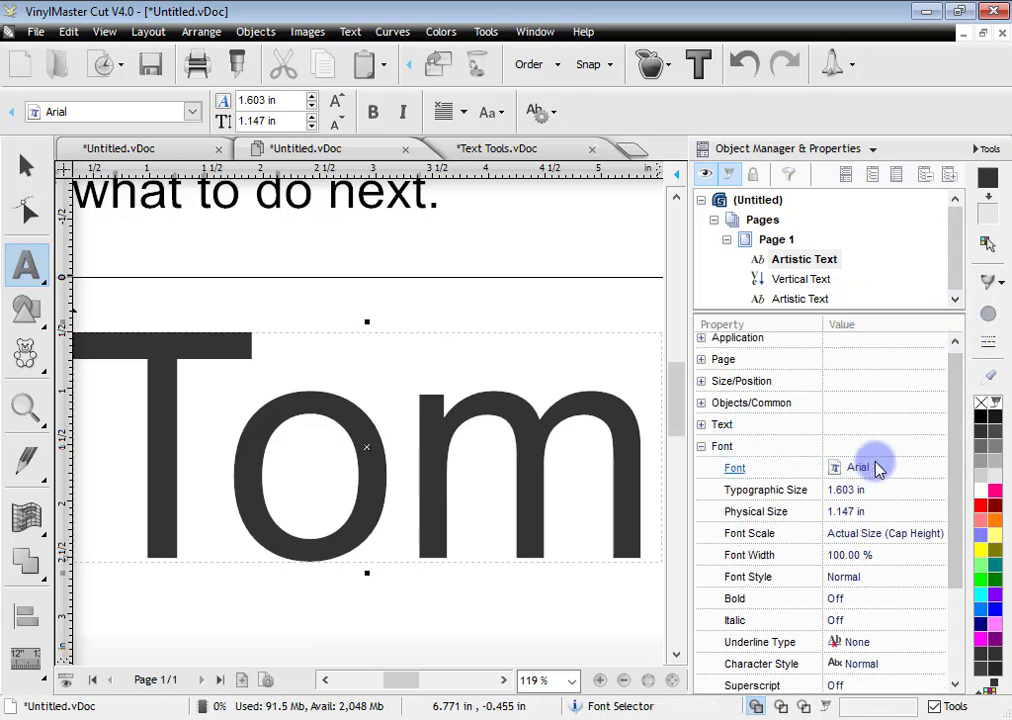
scroll(878, 464, down, 1)
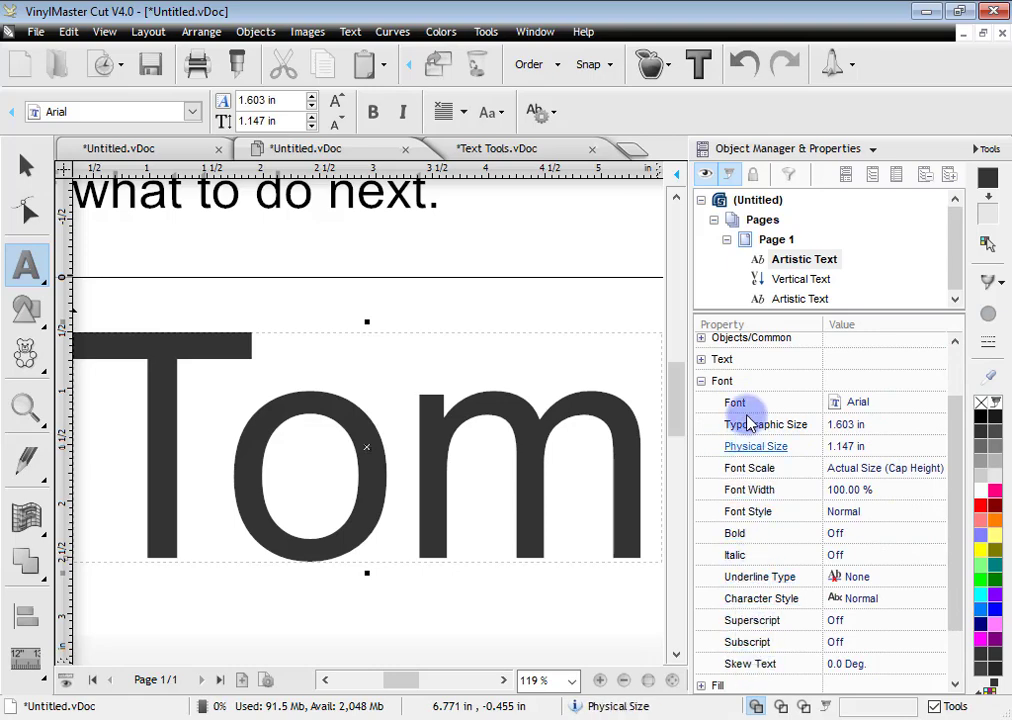
click(701, 360)
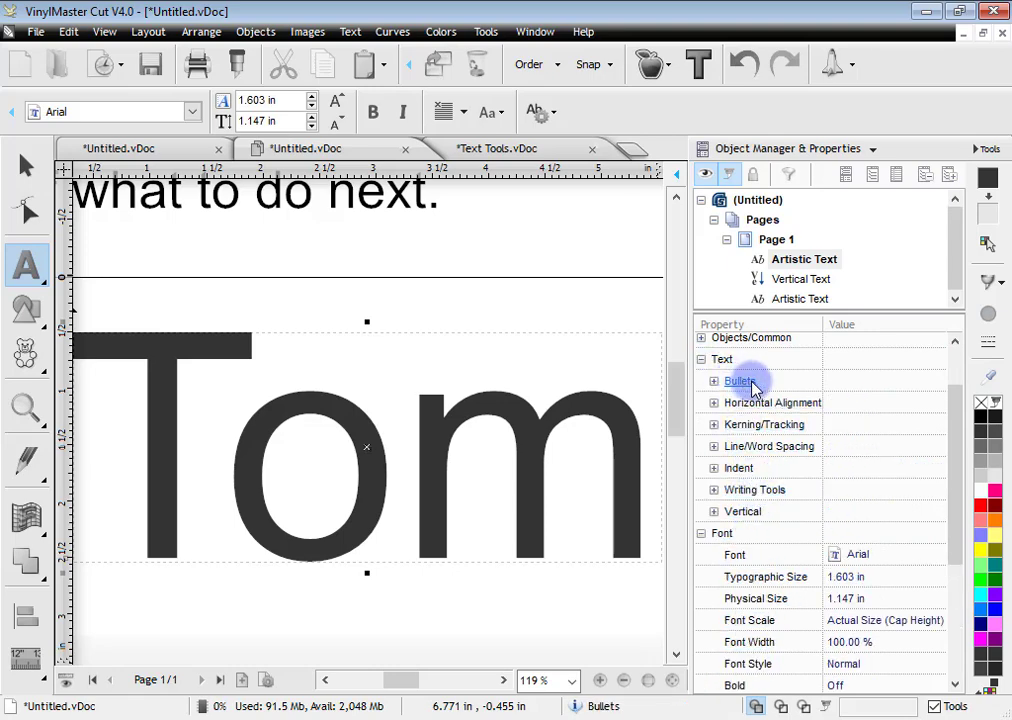
scroll(714, 445, down, 1)
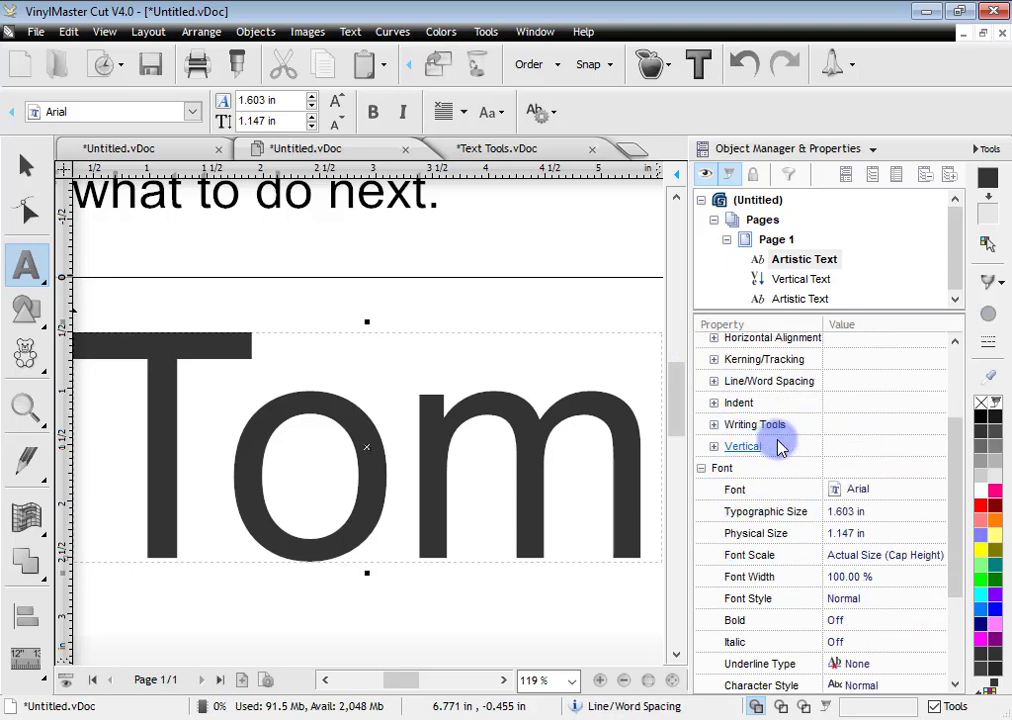
scroll(867, 461, up, 1)
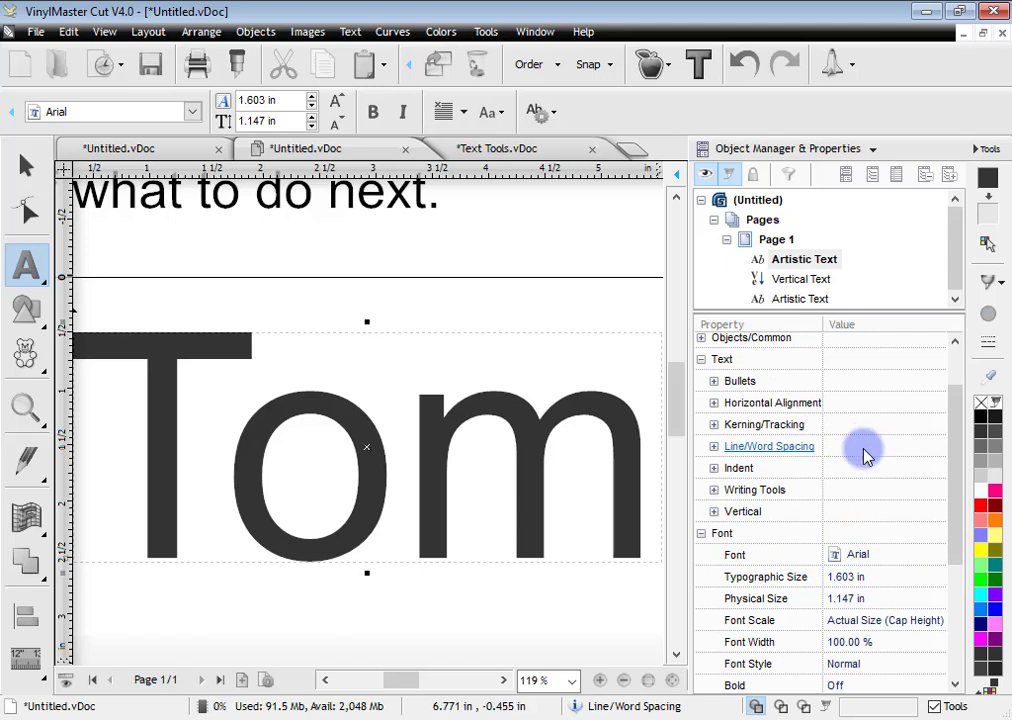
scroll(868, 460, down, 1)
scroll(860, 458, up, 2)
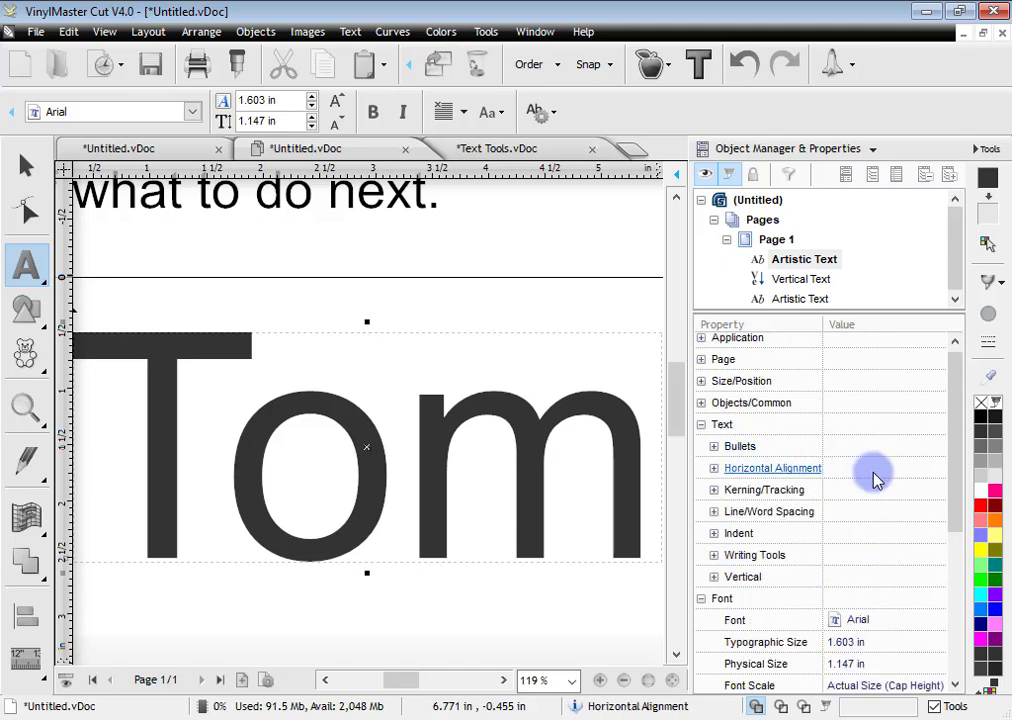
scroll(893, 513, down, 1)
Collapse the Text and Font property groups and hide Object Manager & Properties
click(701, 360)
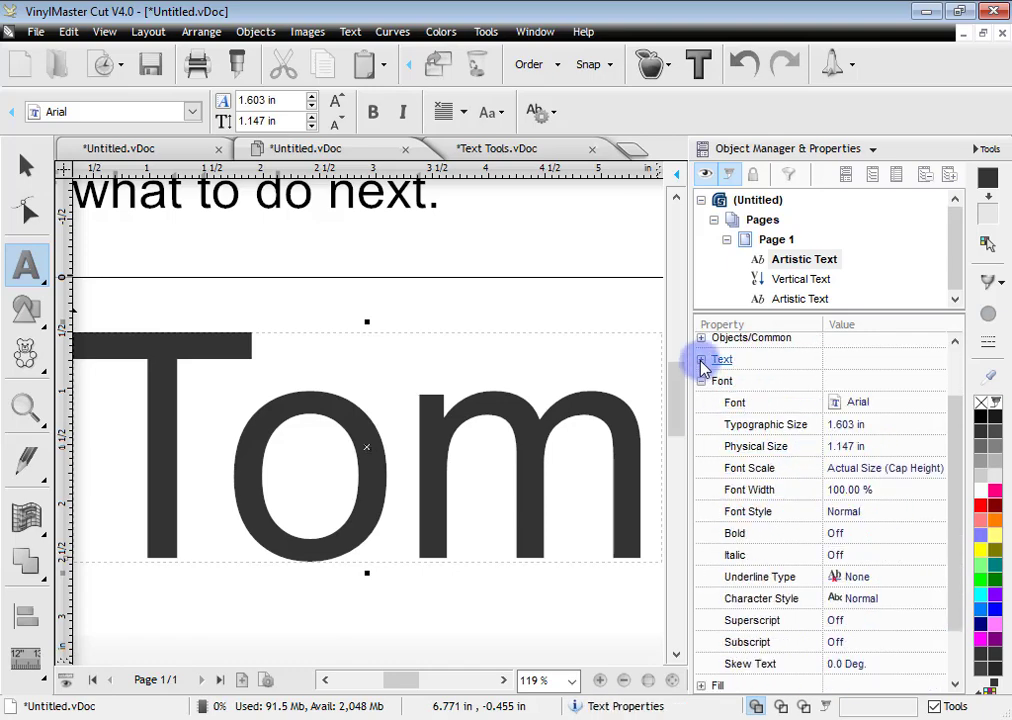
click(701, 381)
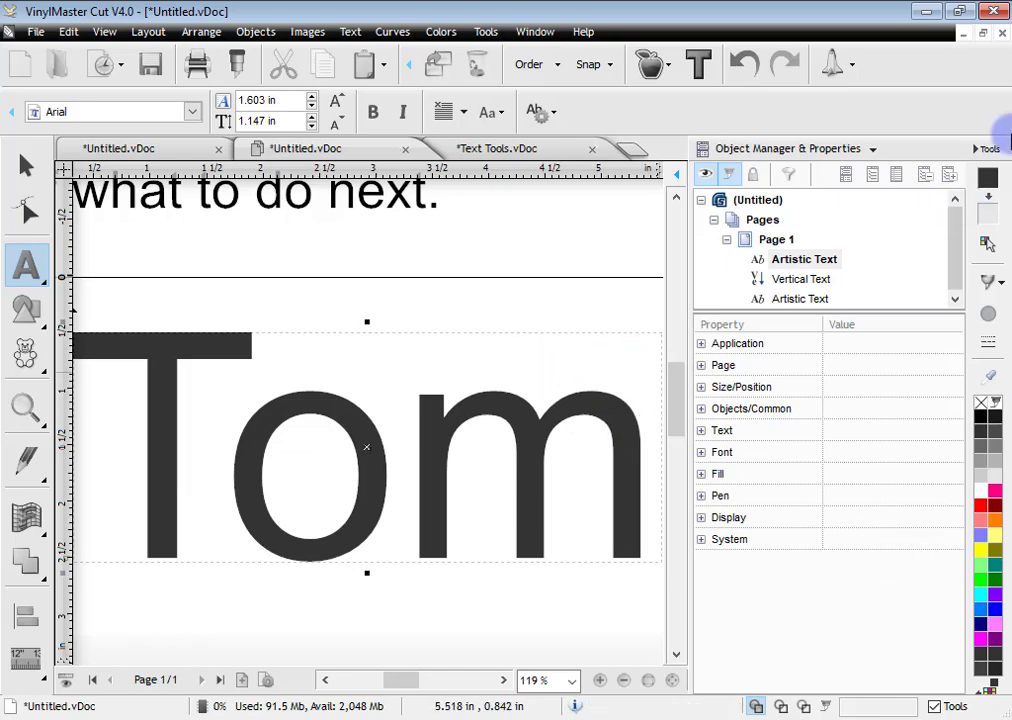
click(990, 150)
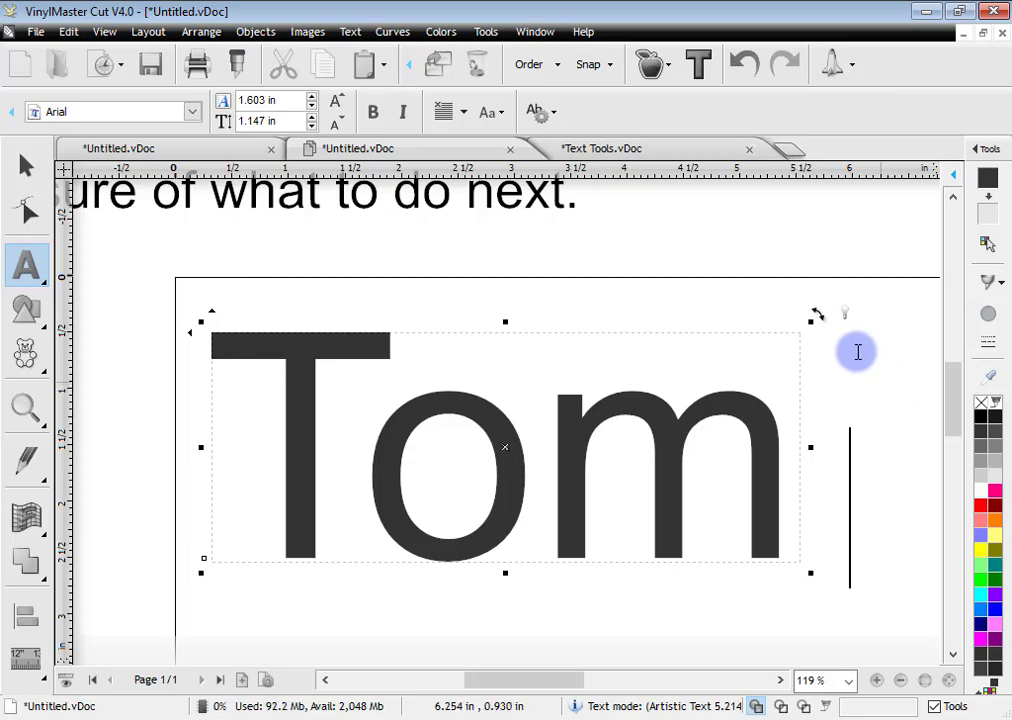
Switch to the Text Tools.vDoc document with the sample text effects
click(676, 150)
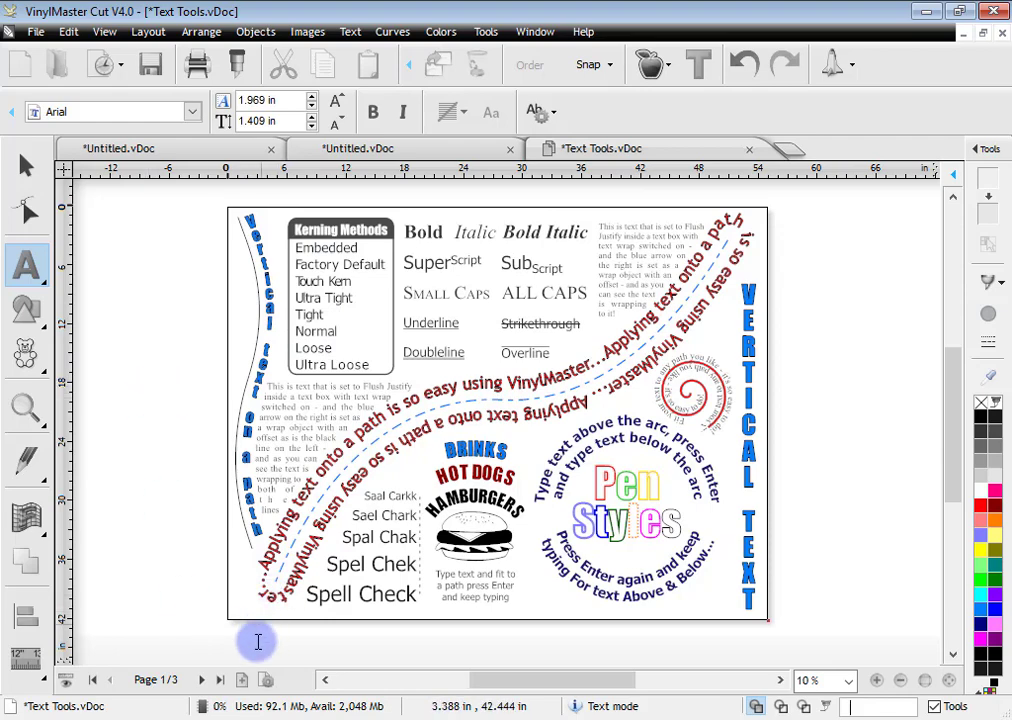
Go through pages 2 and 3 of the Text Tools document to view the textbox, bullet, auto-numbering and text wrapping examples
click(200, 679)
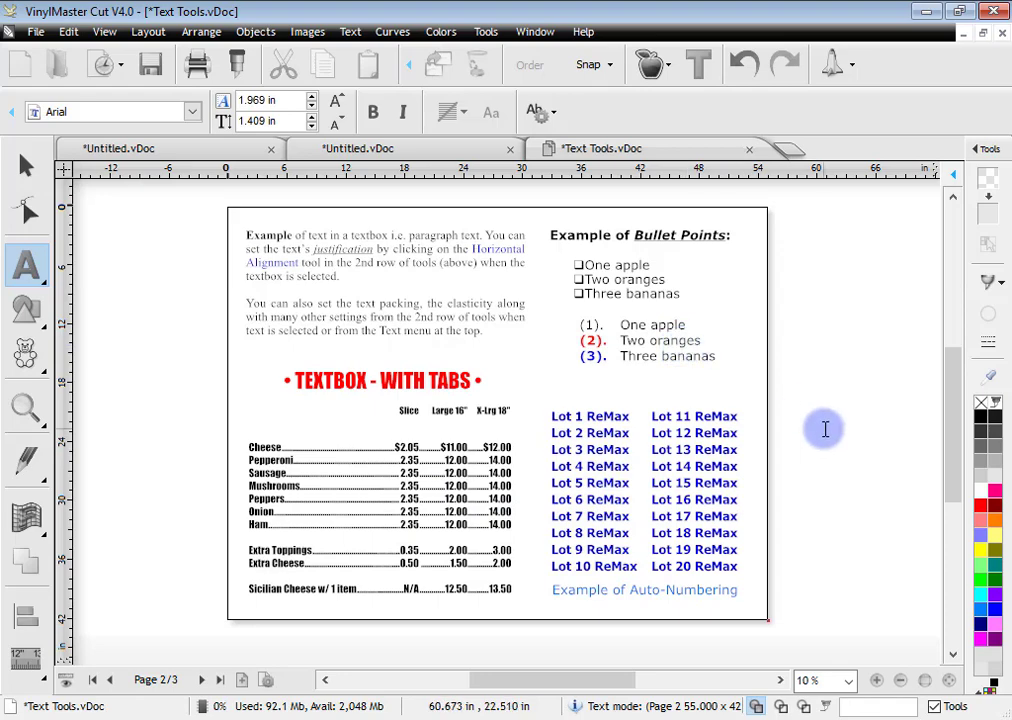
click(201, 679)
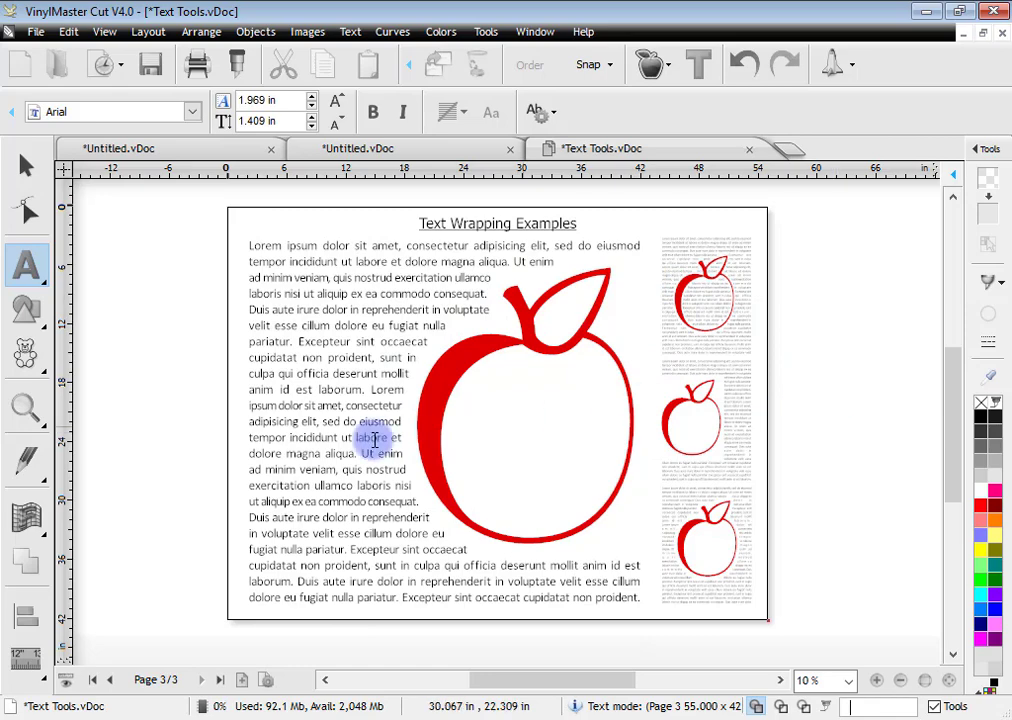
Switch to the web browser and open the Purchase VinylMaster Upgrades product from the VinylMaster software category on uscutter.com
key(alt+Tab)
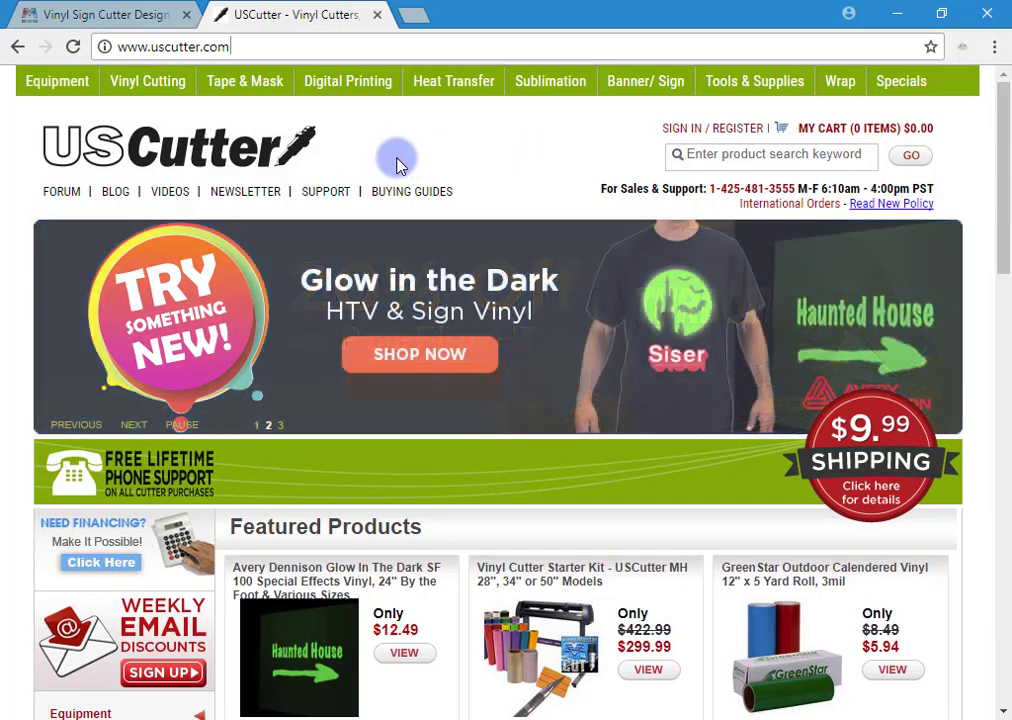
mouse_move(157, 100)
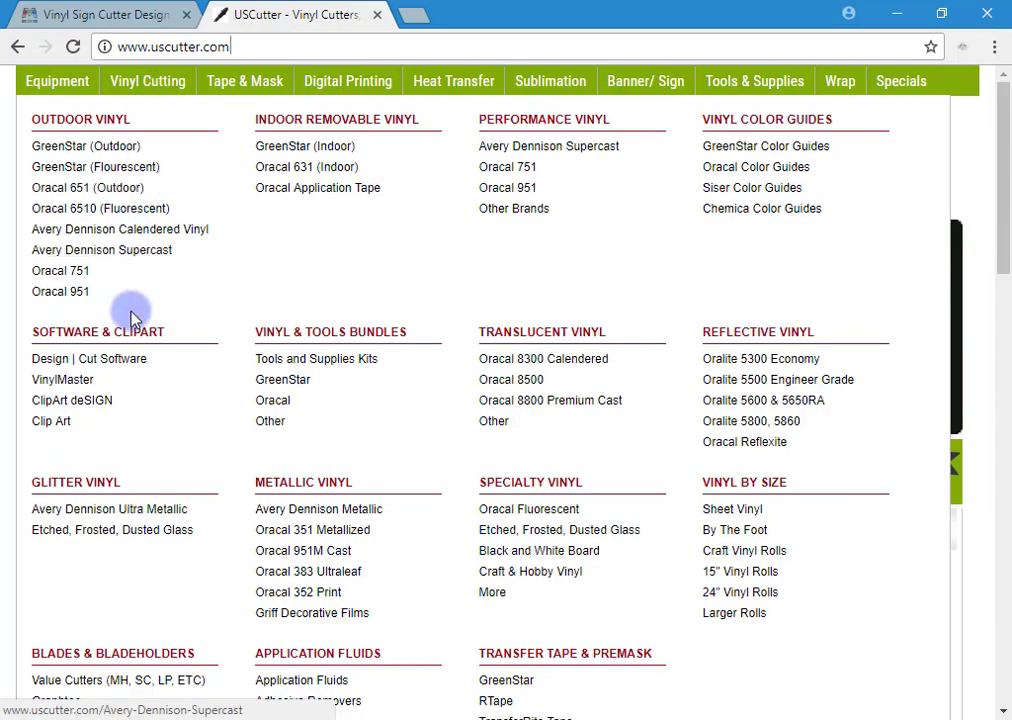
click(66, 381)
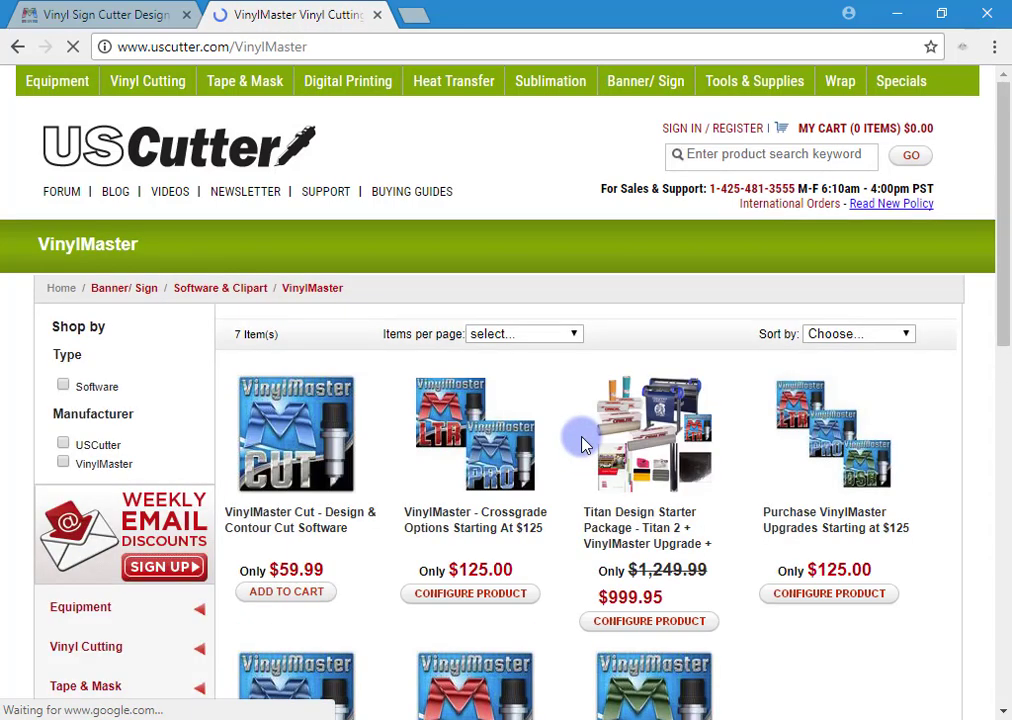
click(845, 537)
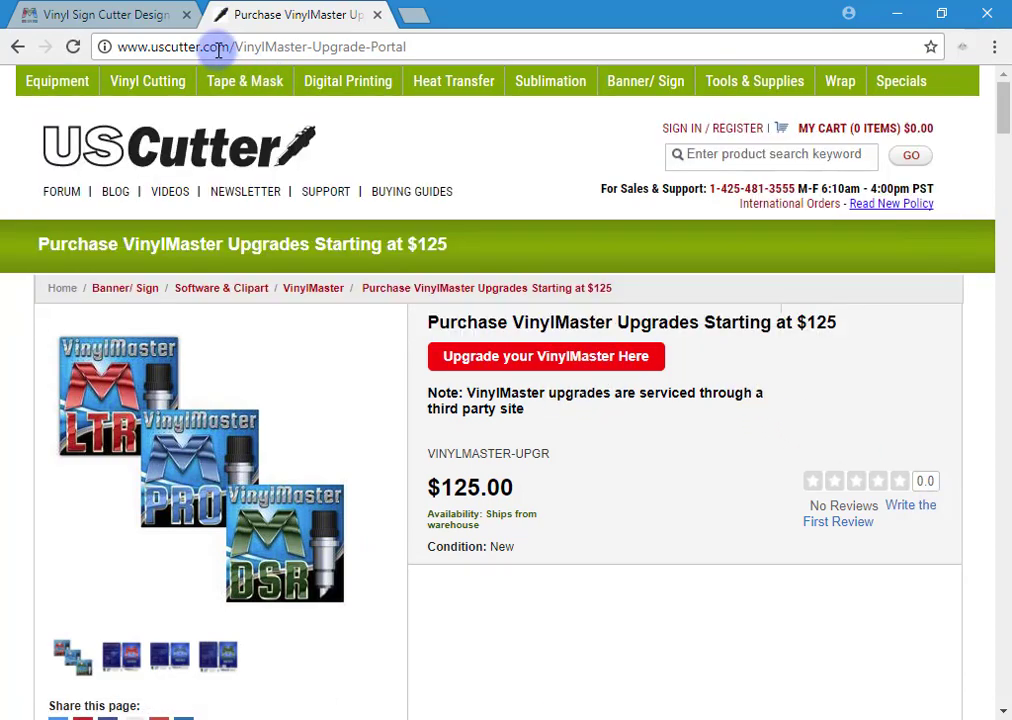
Open the VinylMaster LTR page on fcws3.com and examine its features, included extras table and upgrade offers
click(129, 14)
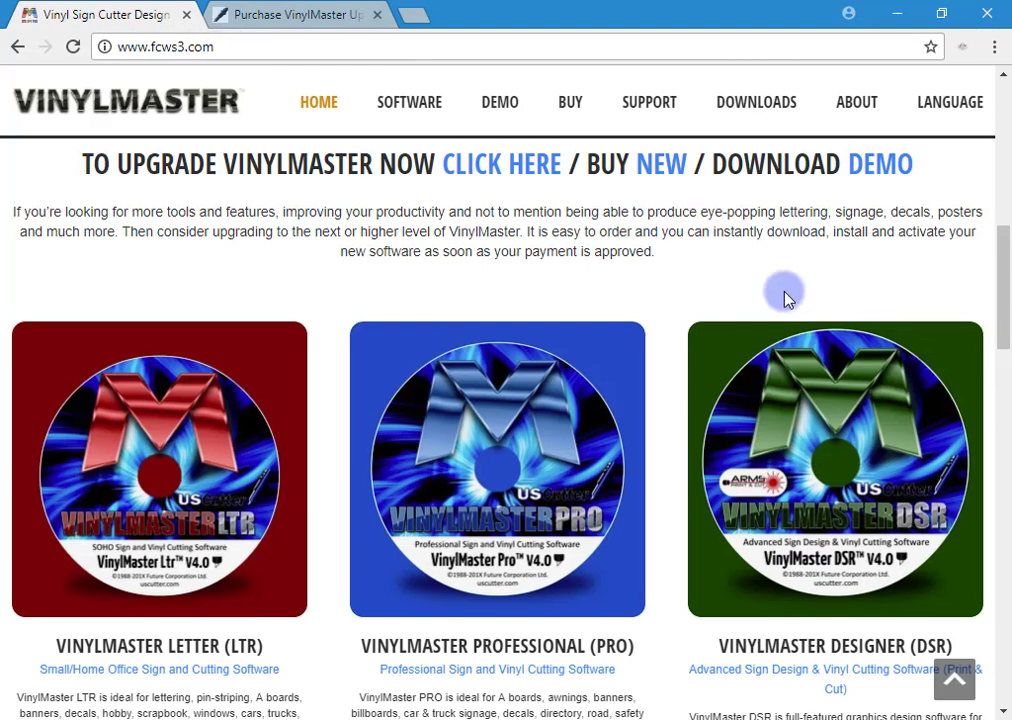
mouse_move(389, 117)
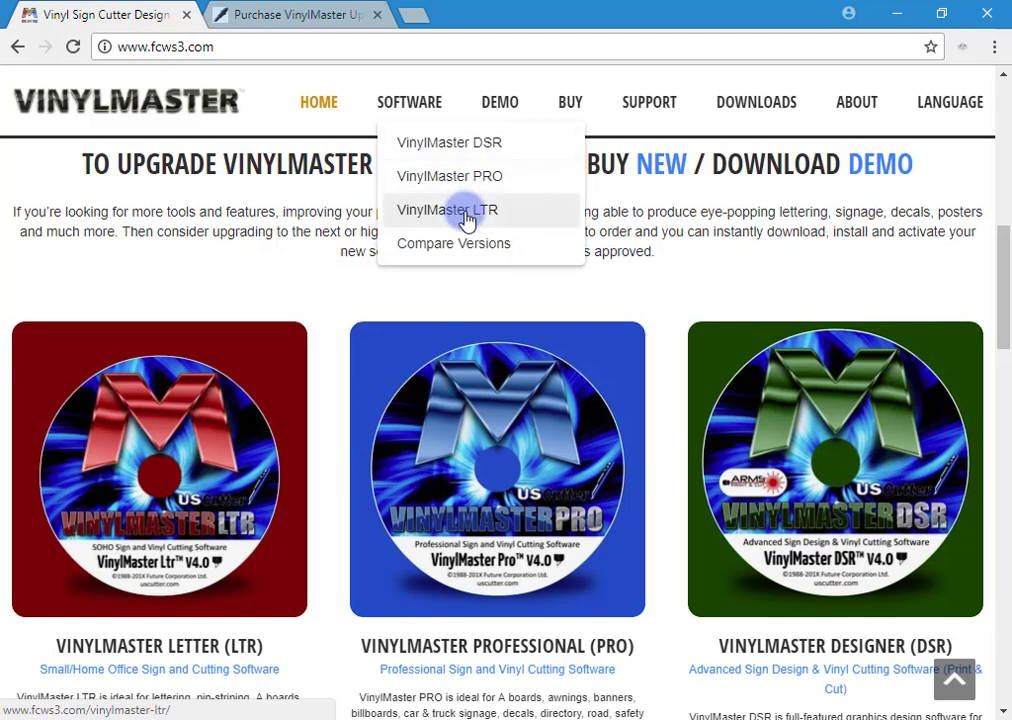
click(466, 214)
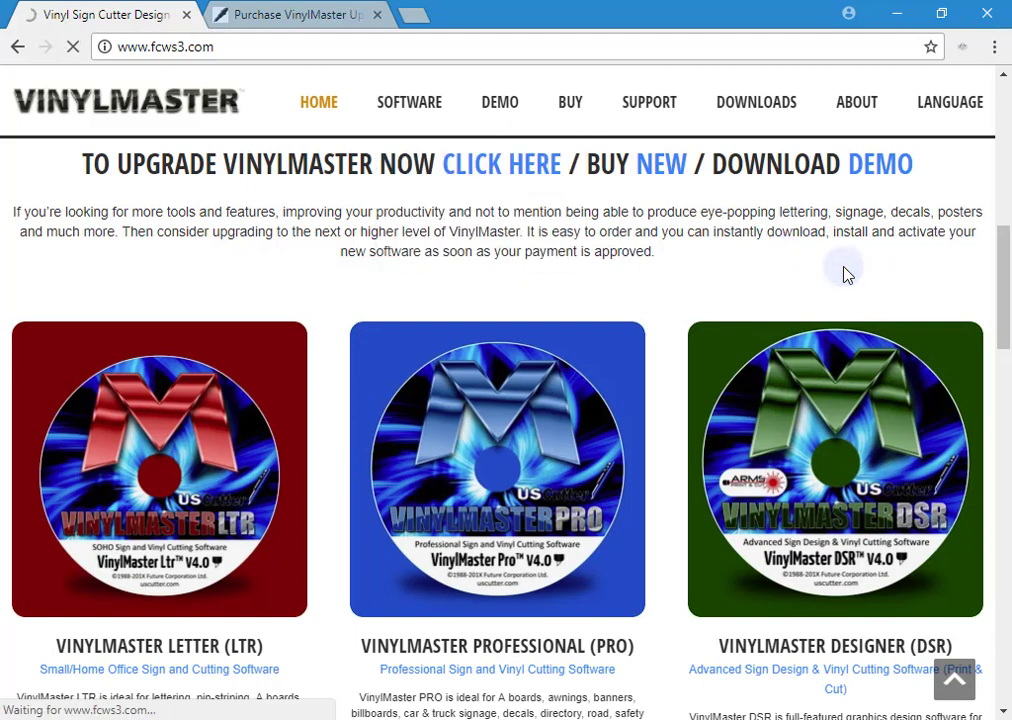
scroll(845, 272, down, 2)
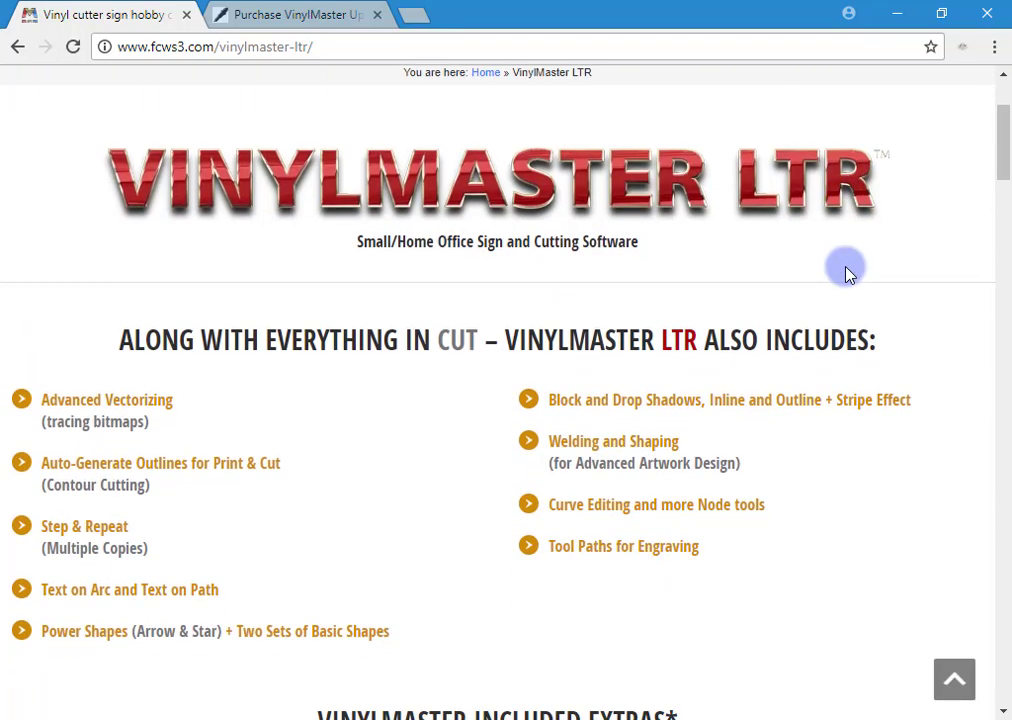
scroll(845, 272, down, 6)
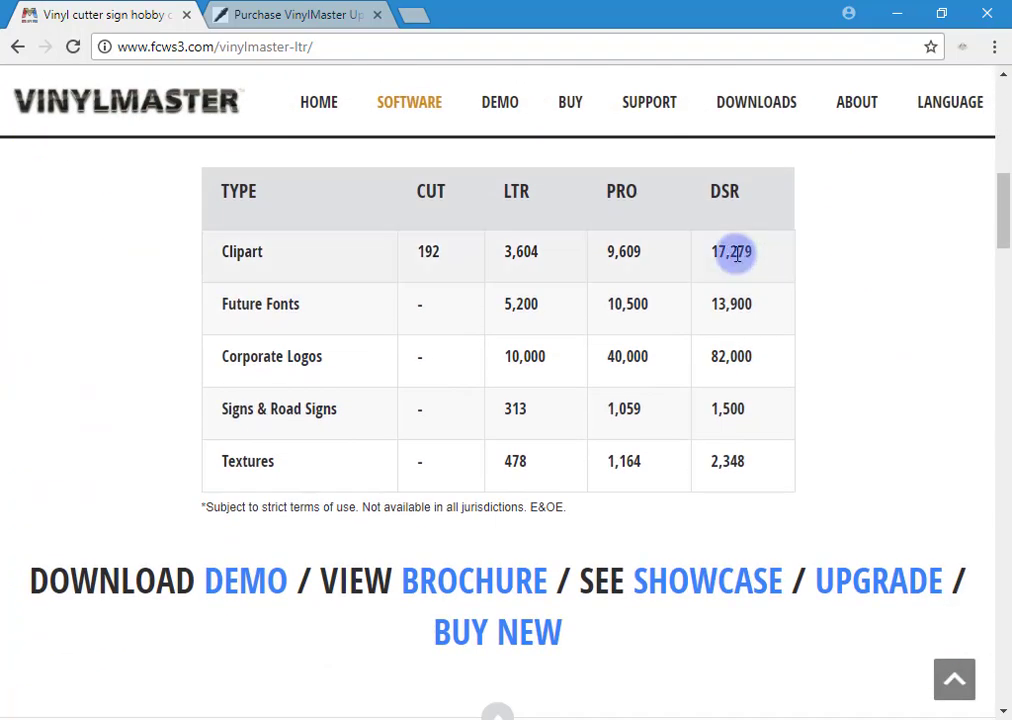
scroll(858, 368, down, 5)
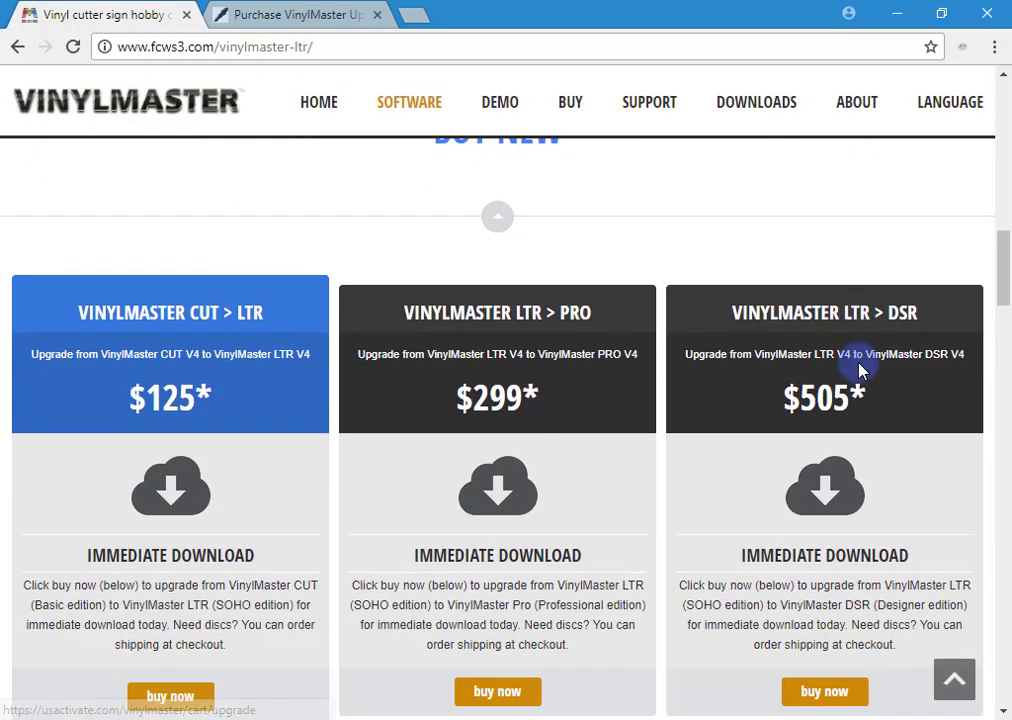
Open the Upgrade License page from the VinylMaster site and make the Product Serial Number (PSN) field ready for entry
scroll(858, 366, up, 11)
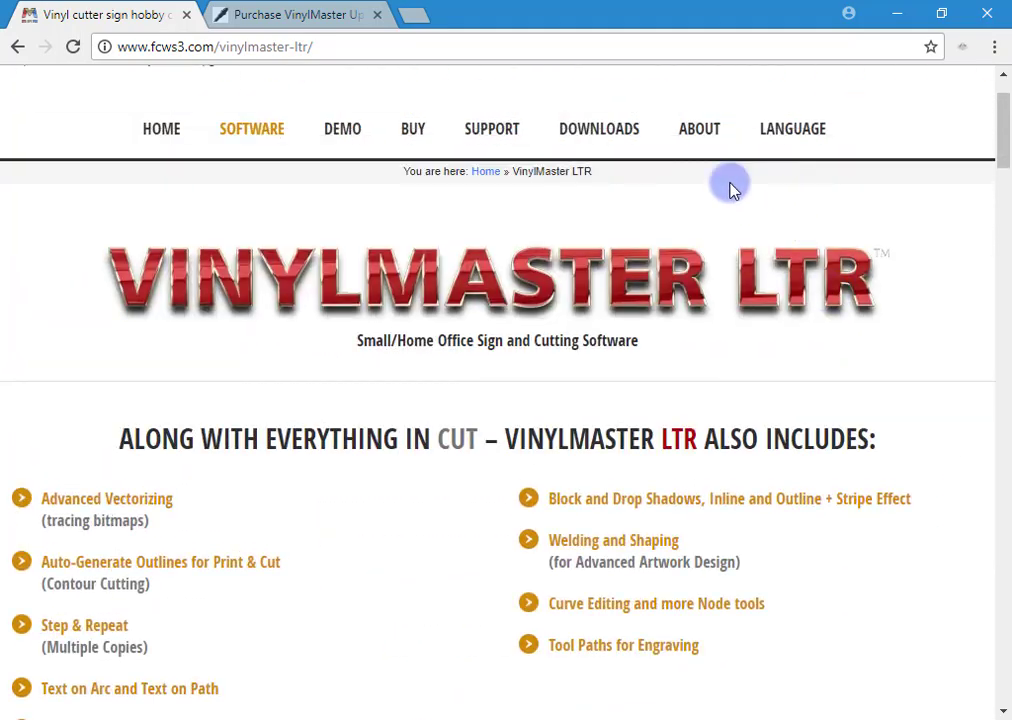
mouse_move(413, 140)
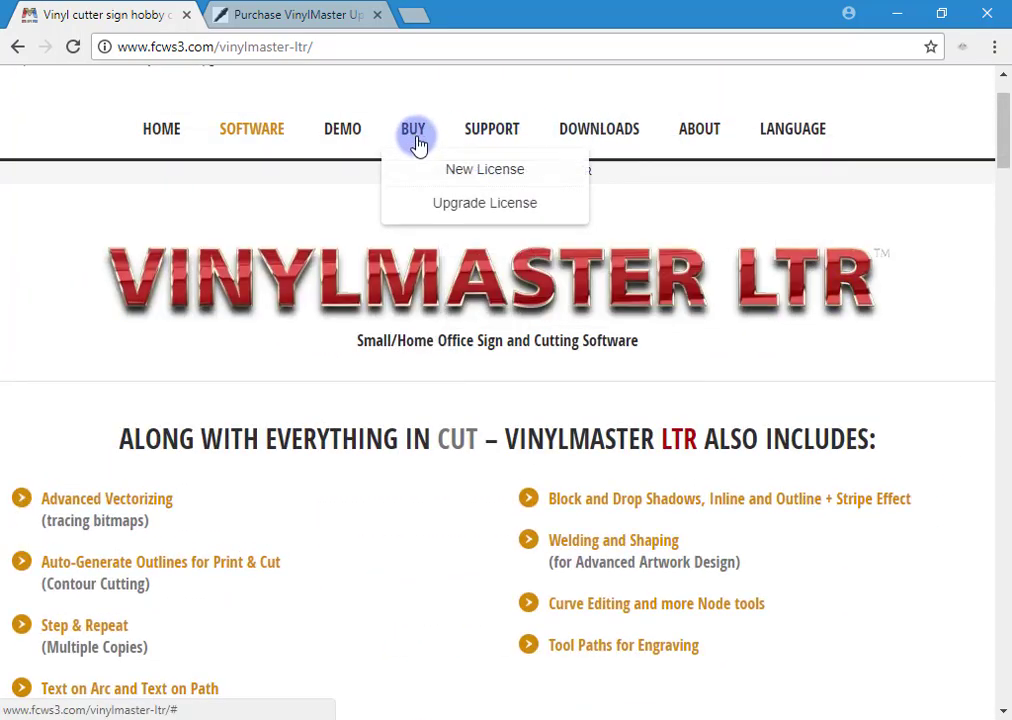
click(497, 205)
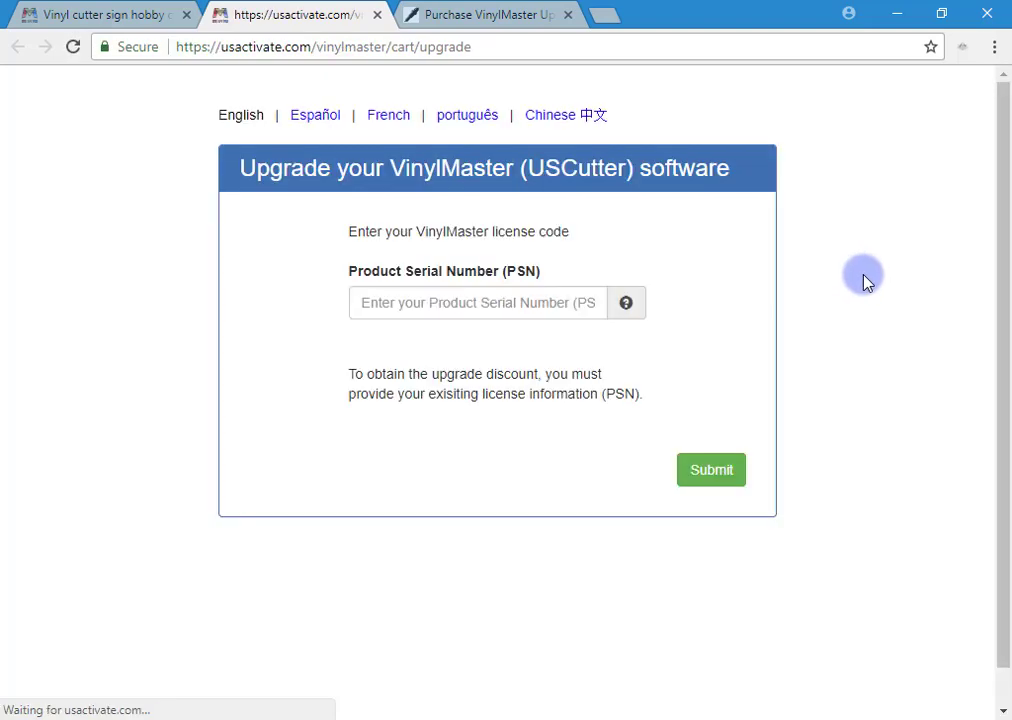
click(405, 304)
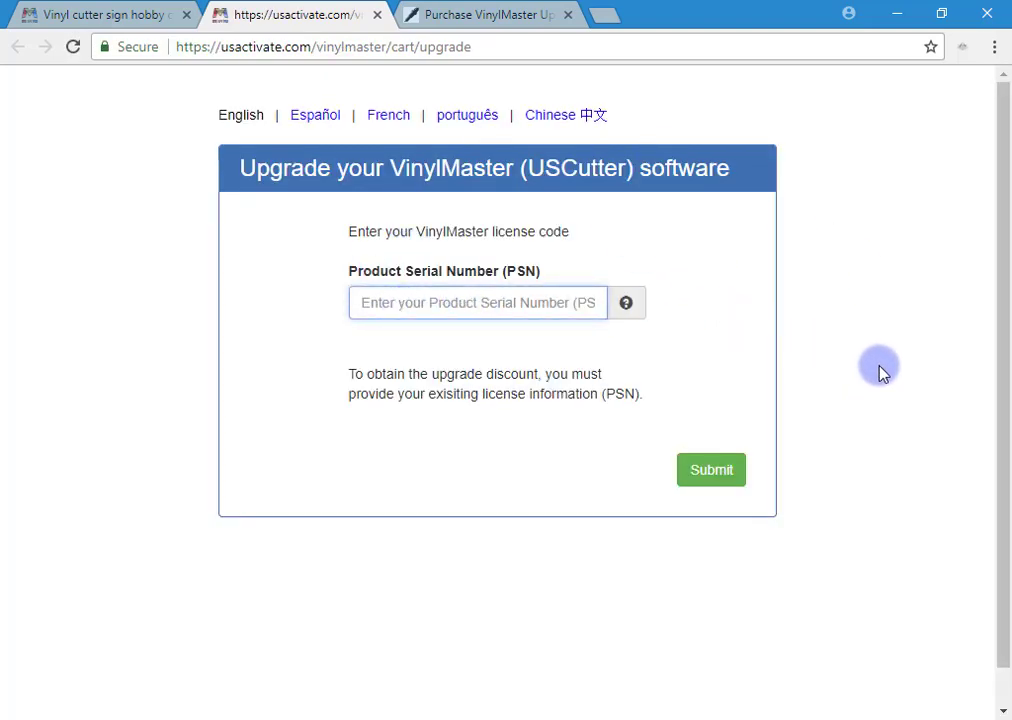